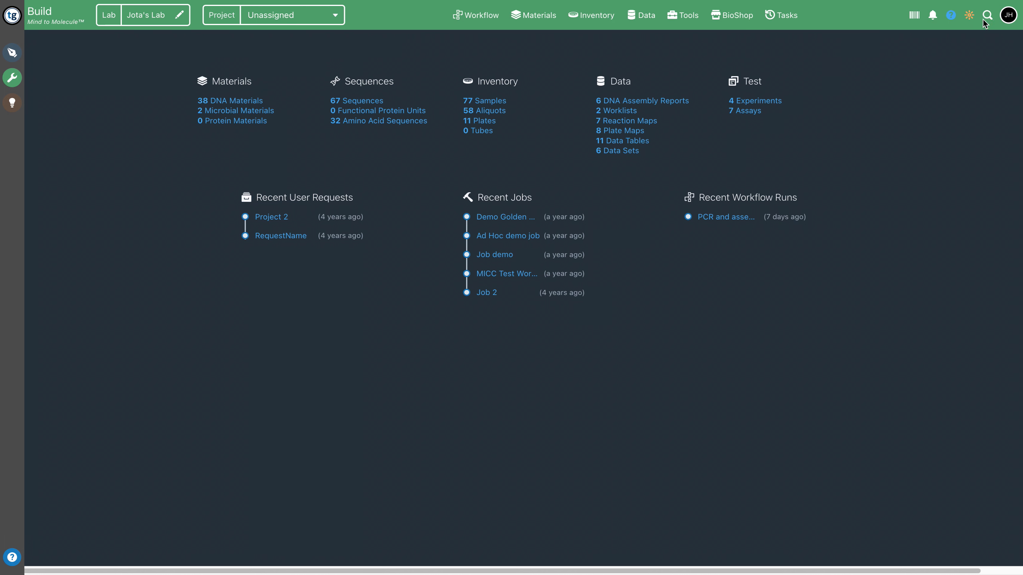
View the personal profile settings and return to the Build home page
left_click(1008, 19)
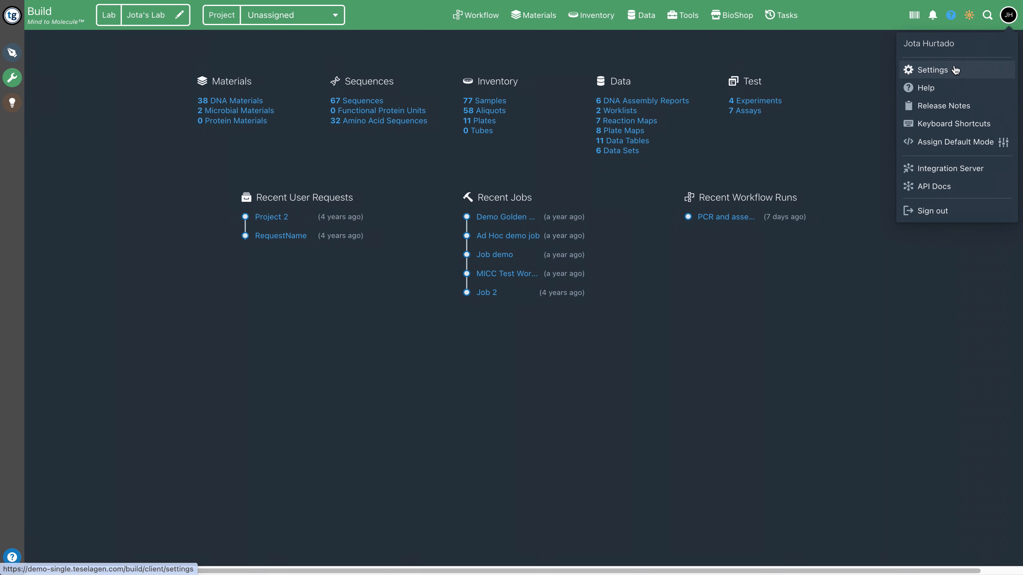
left_click(914, 72)
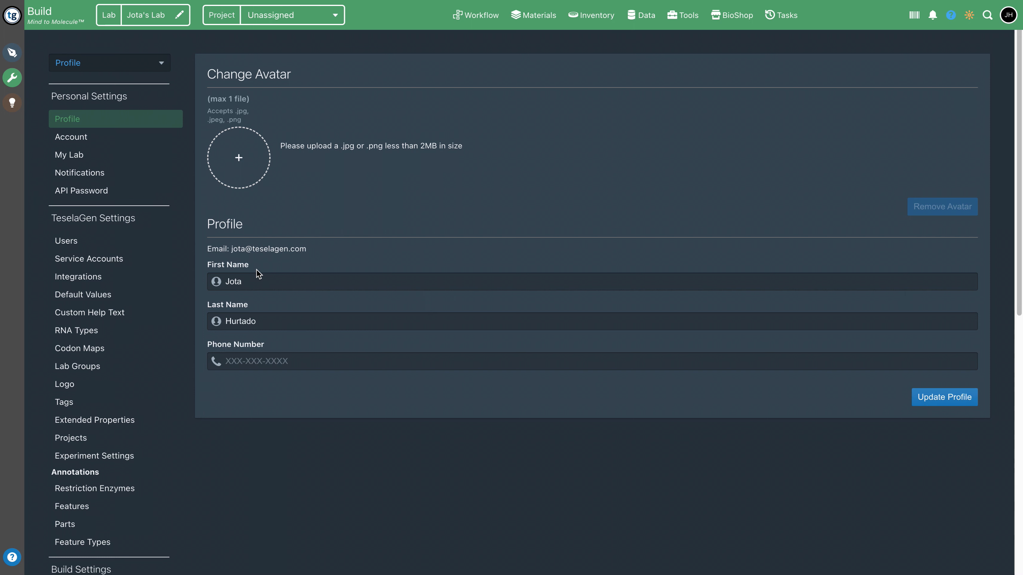
left_click(52, 19)
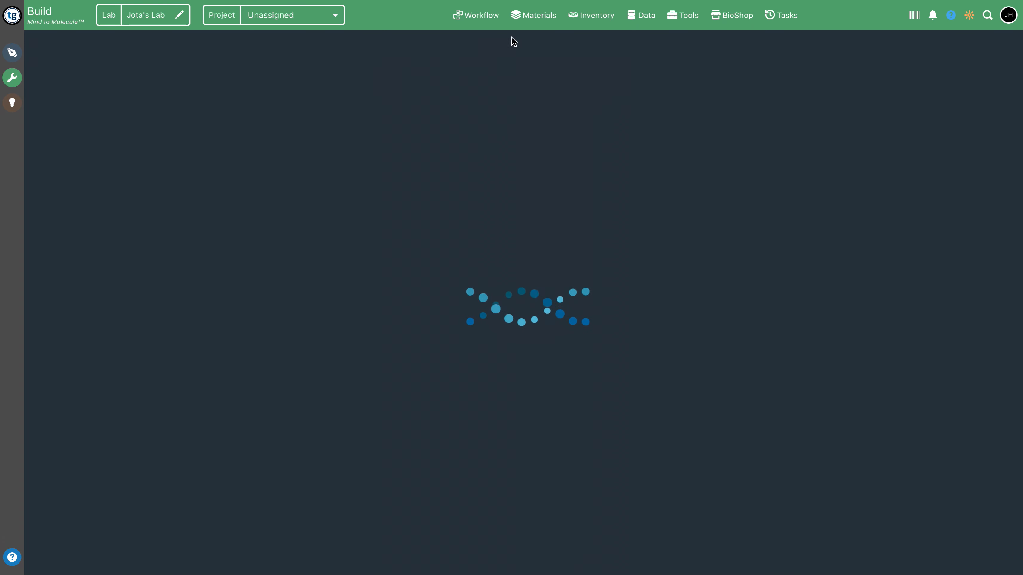
Open the list of aliquots in the inventory
left_click(586, 20)
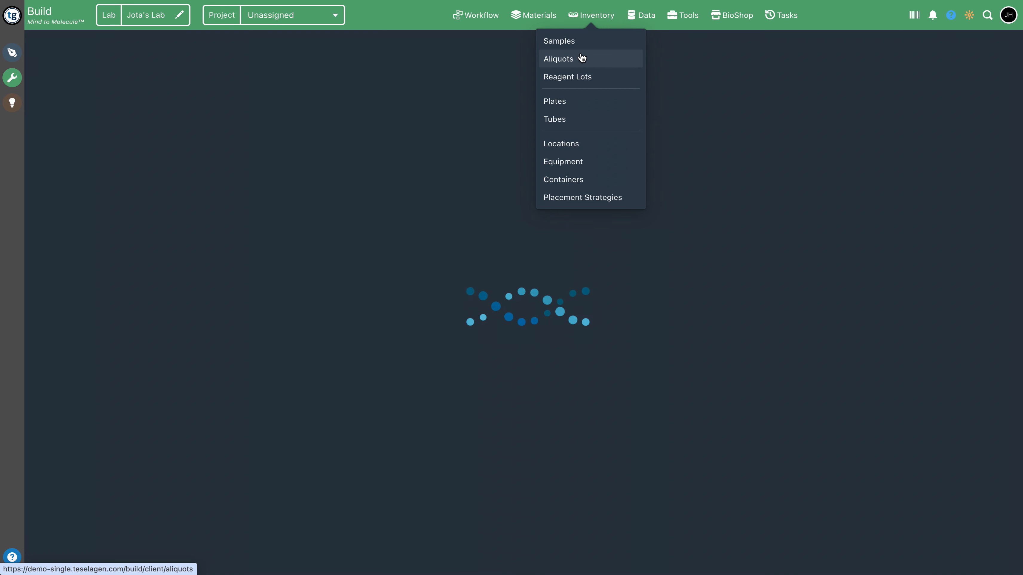
left_click(557, 60)
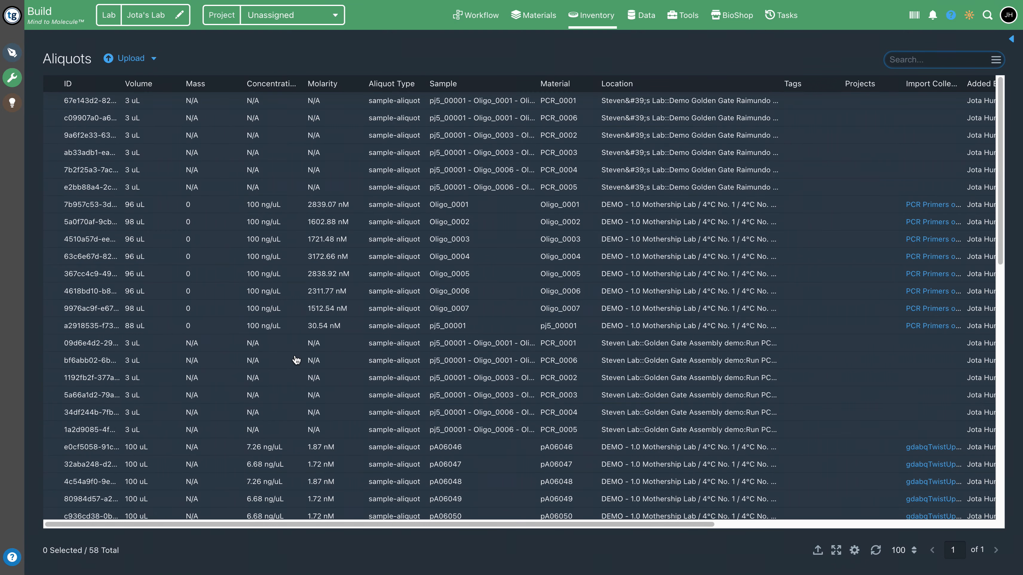
left_click(596, 26)
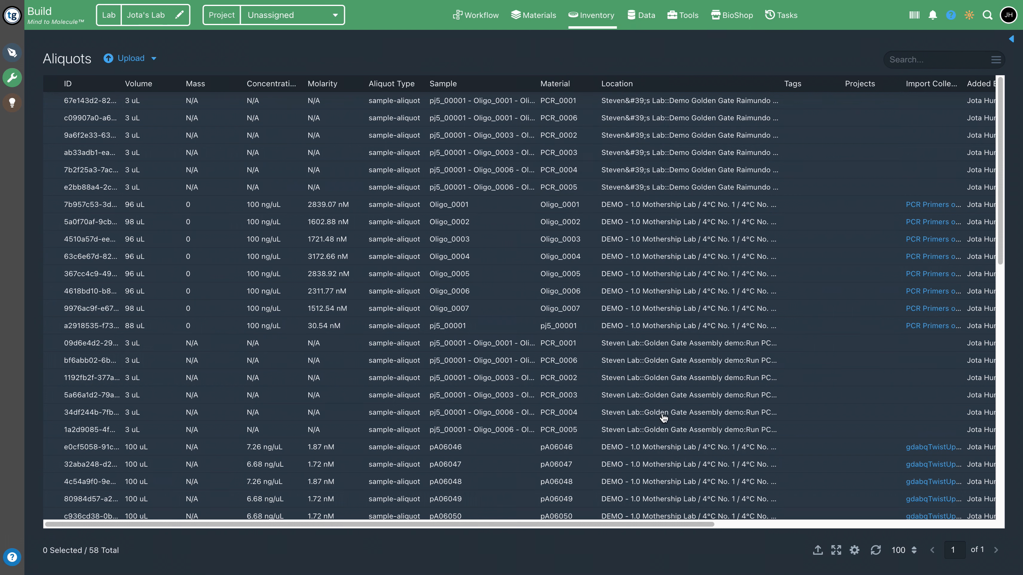
left_click(906, 59)
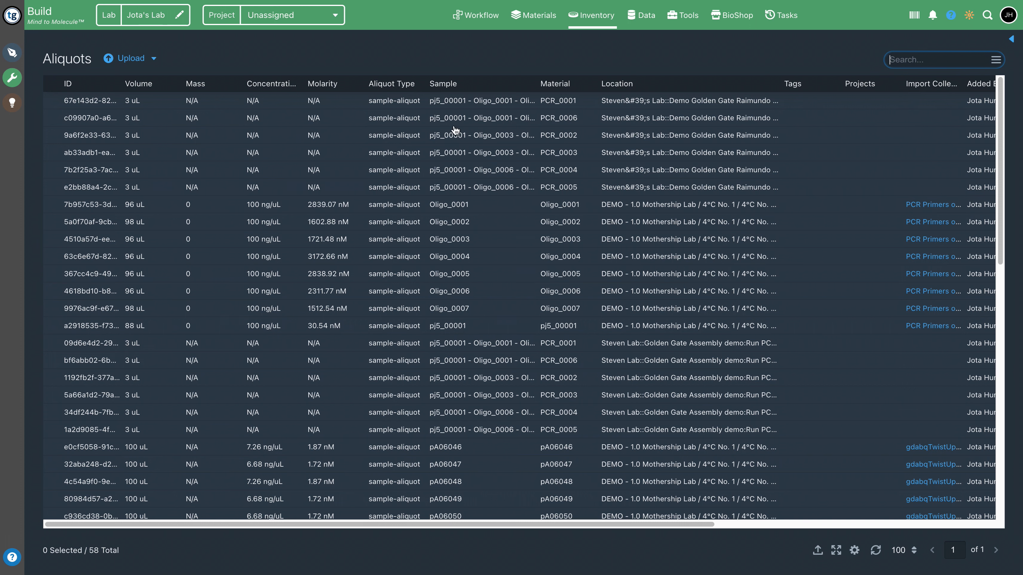
left_click(591, 54)
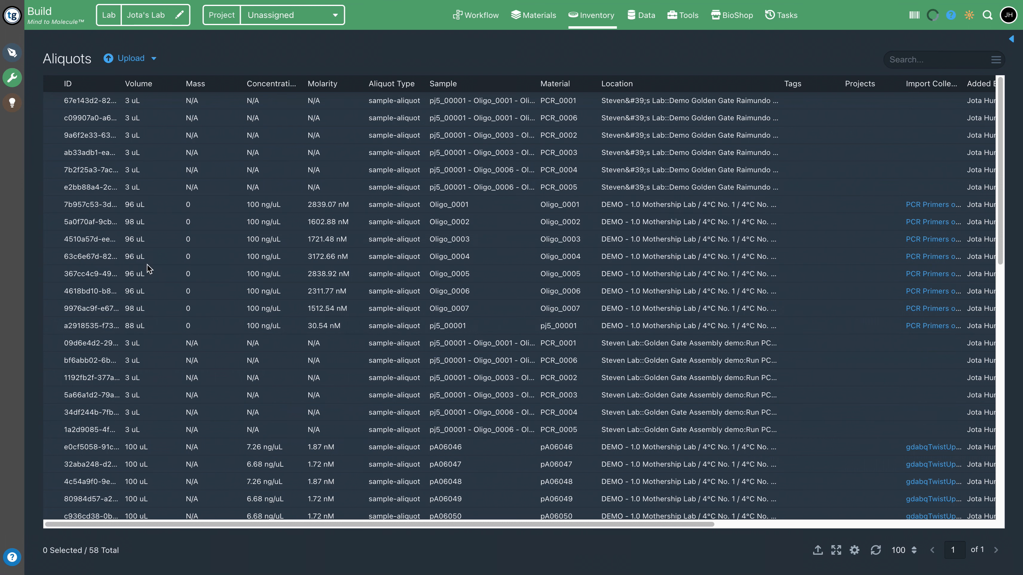
Open the record of the Oligo_0003 aliquot and review its details down to the sequence map
left_click(108, 239)
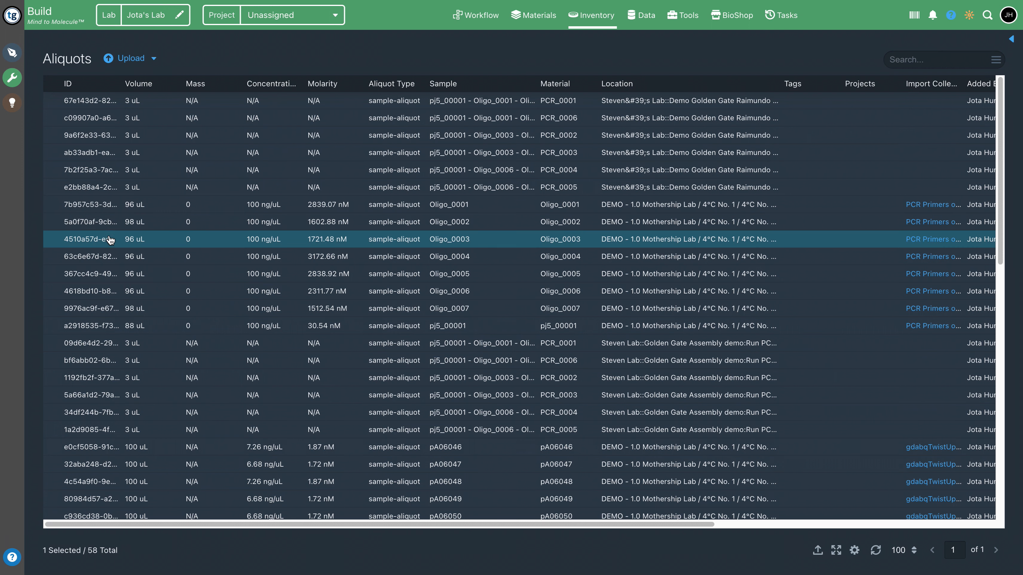
double_click(89, 240)
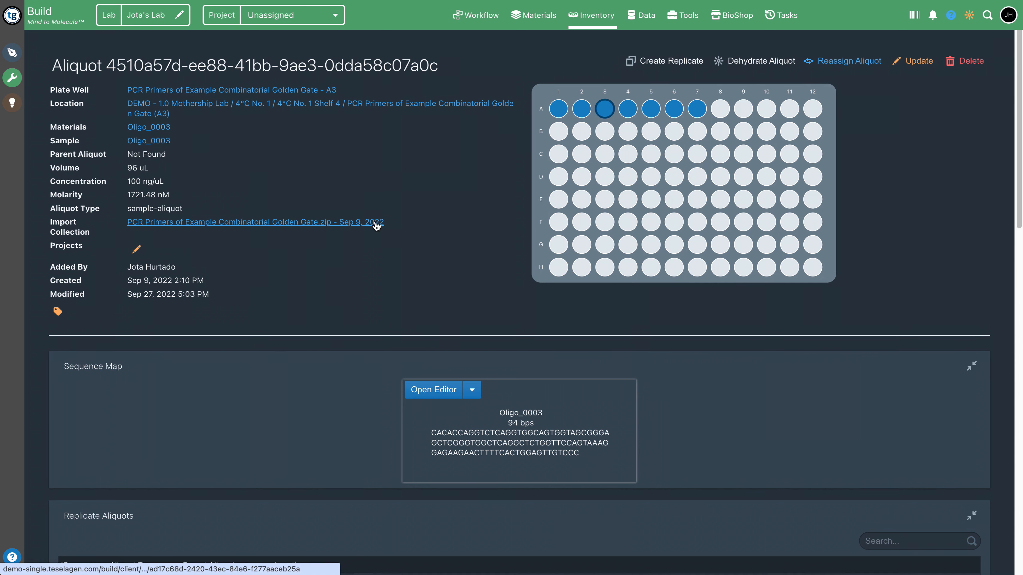
scroll(533, 346, "down", 1)
scroll(534, 346, "down", 3)
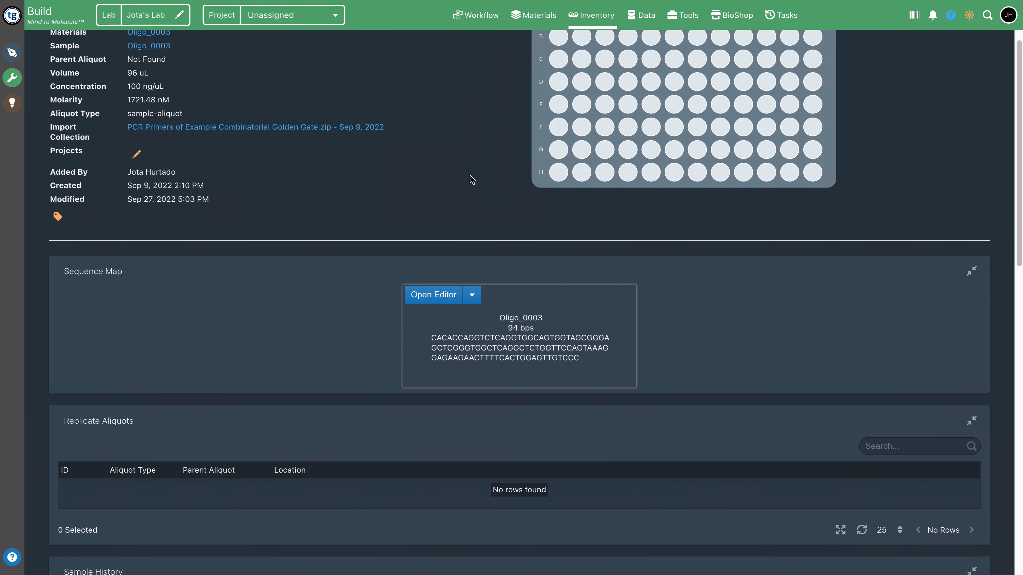
scroll(580, 346, "down", 1)
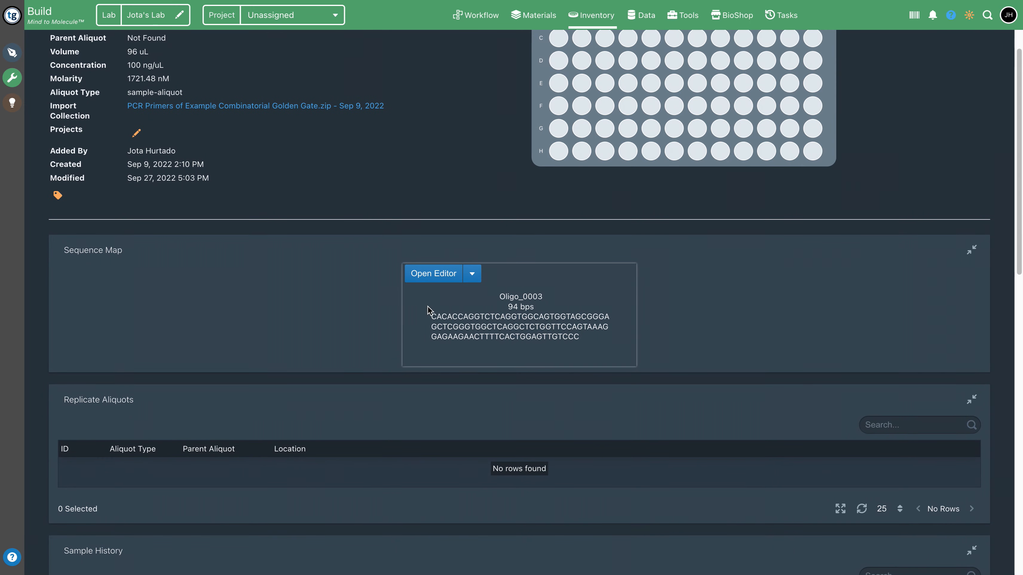
View the Oligo_0003 sequence in the sequence editor and return to the aliquot record
left_click_drag(501, 300, 540, 327)
left_click(430, 288)
left_click(429, 284)
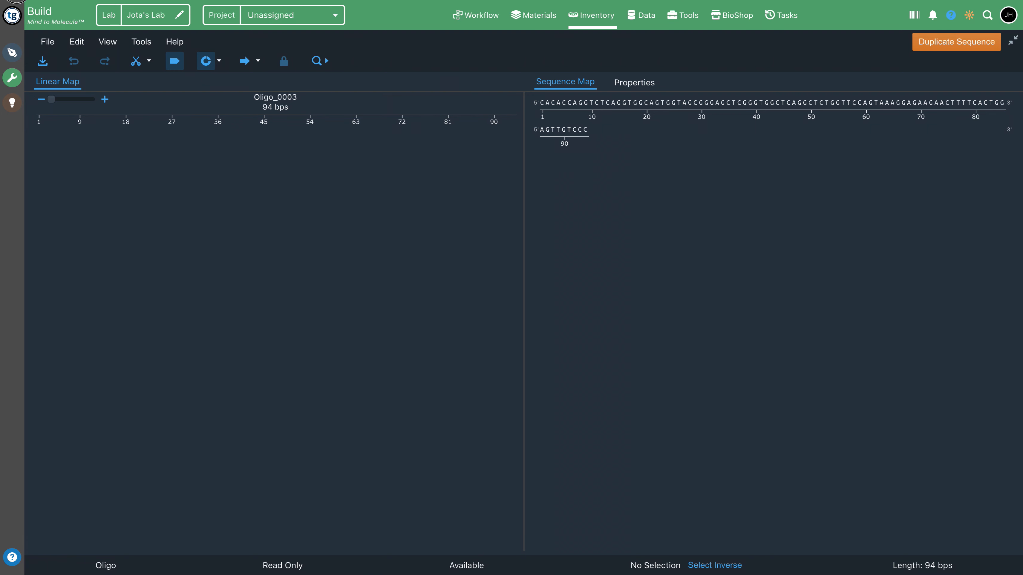
key("Escape")
Examine the aliquot record's replicate aliquots, sample history, additives and design lineage
scroll(780, 280, "down", 3)
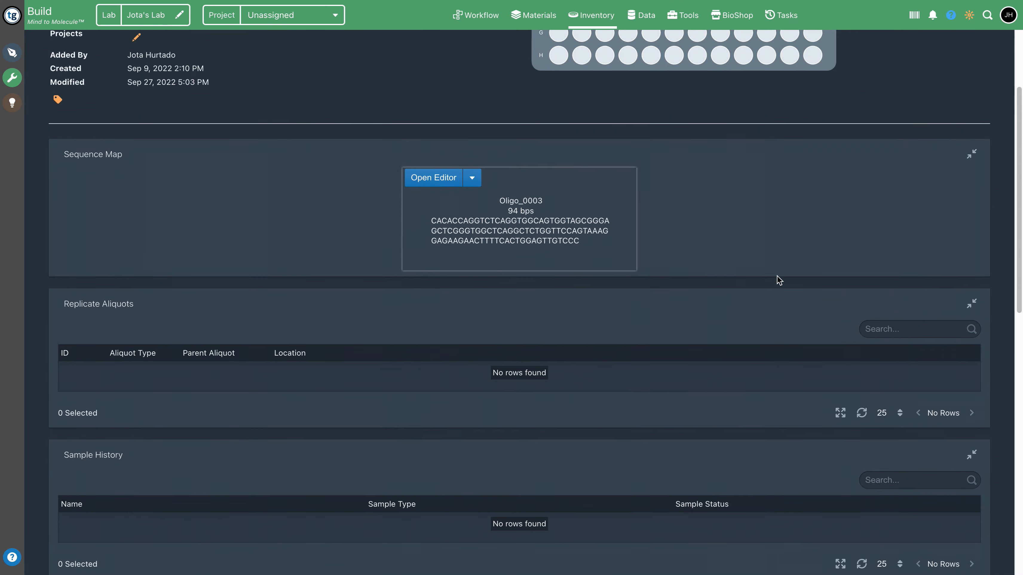
scroll(779, 280, "down", 5)
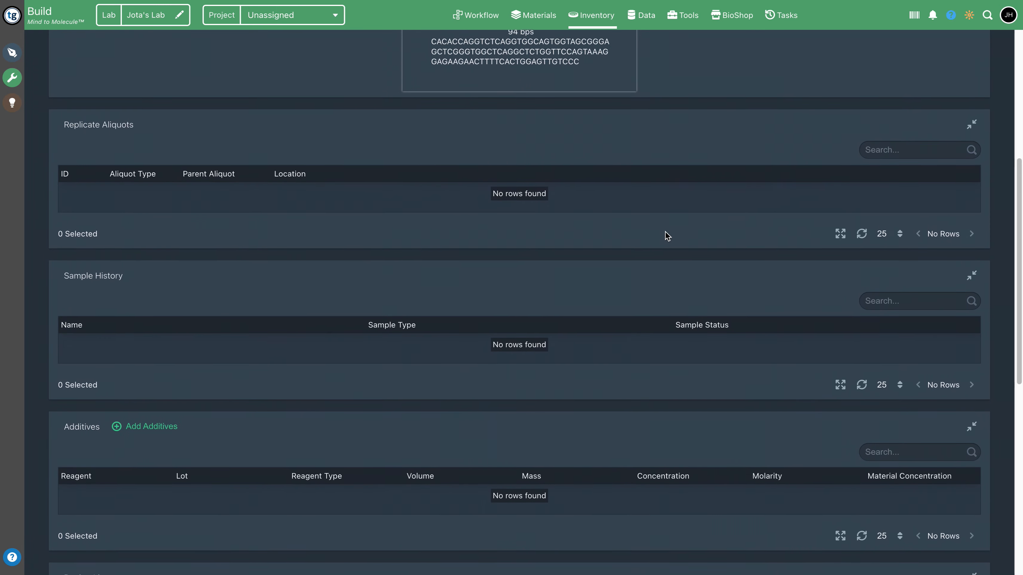
scroll(665, 231, "down", 3)
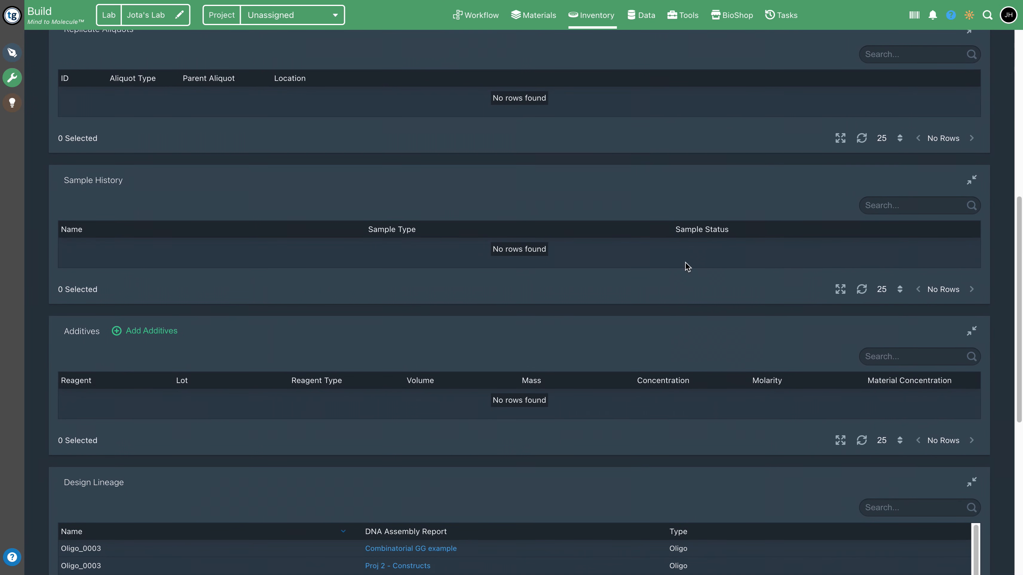
scroll(650, 335, "down", 3)
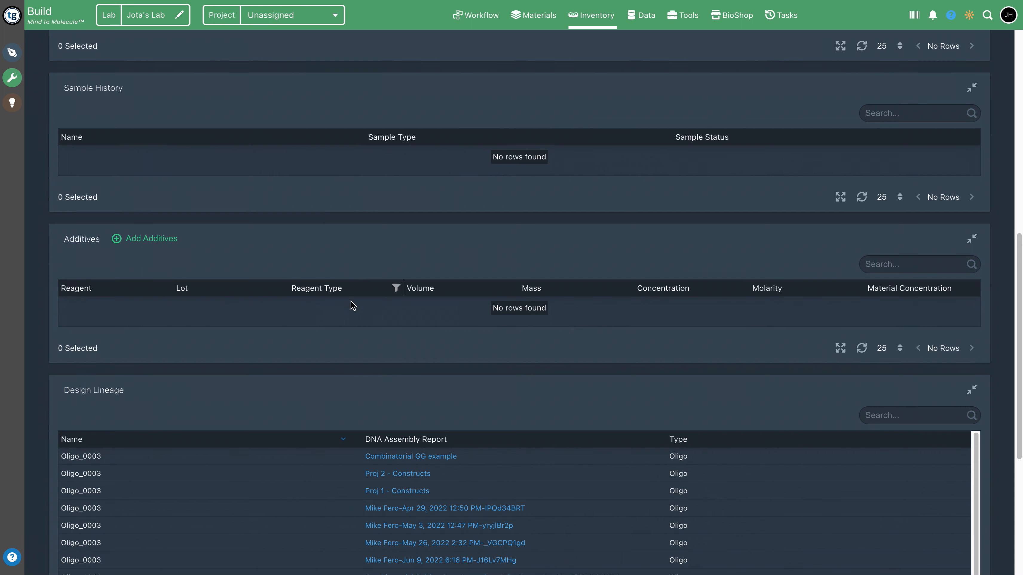
scroll(614, 99, "down", 1)
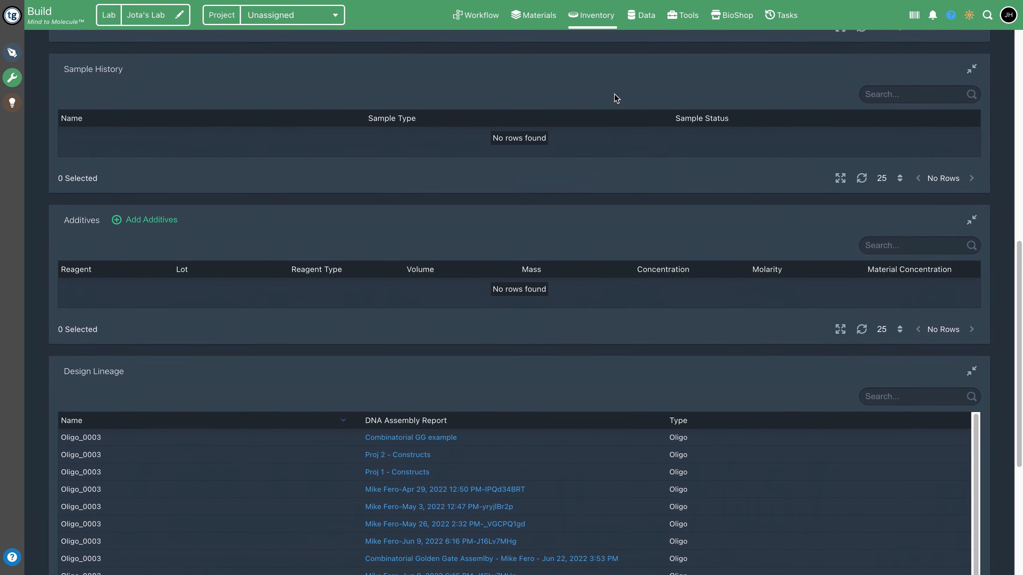
scroll(584, 188, "down", 8)
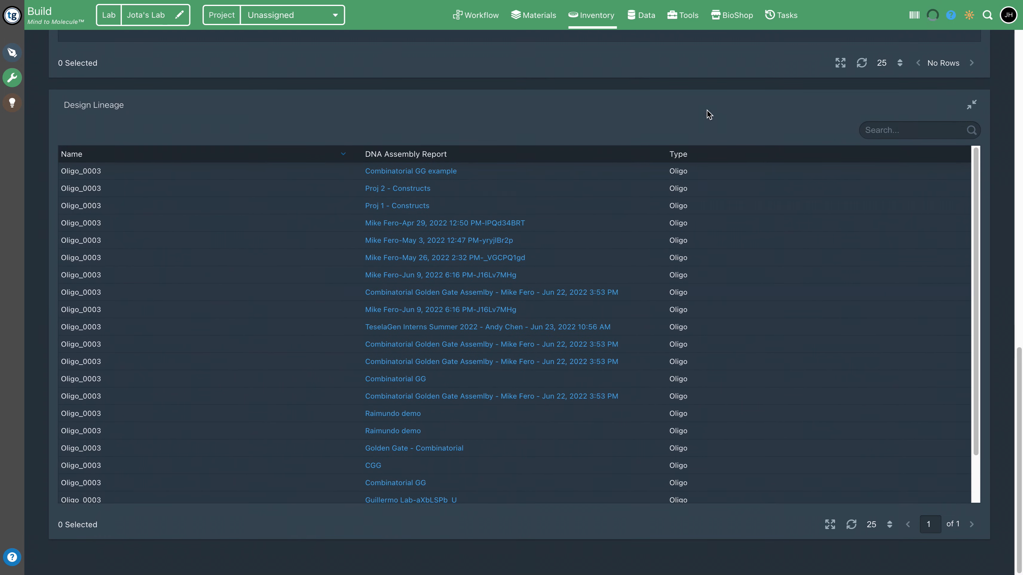
scroll(737, 121, "up", 5)
scroll(739, 103, "up", 15)
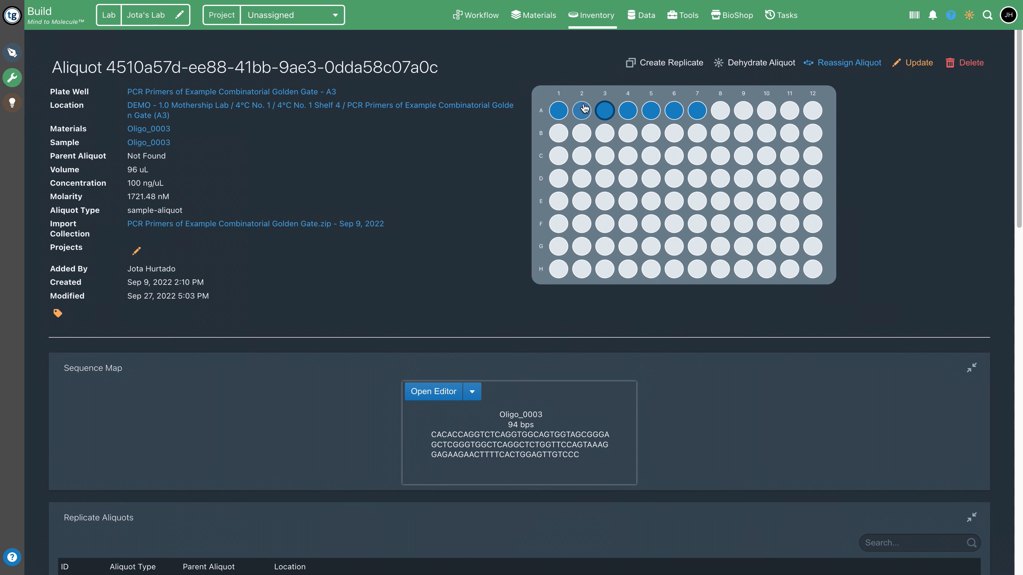
Open the aliquot's source plate, PCR Primers of Example Combinatorial Golden Gate, and review its name, details and well contents
left_click(223, 93)
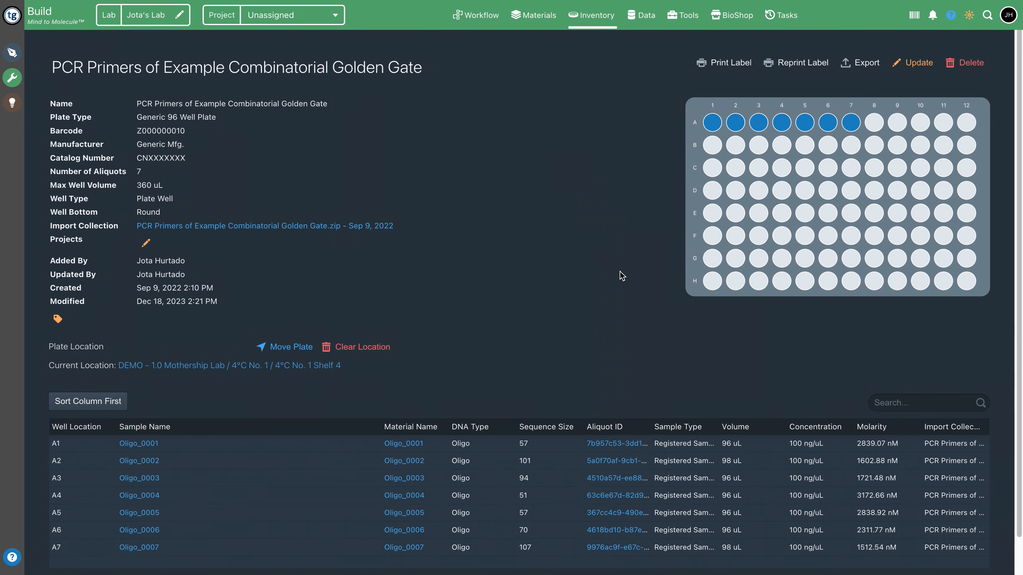
scroll(463, 174, "down", 1)
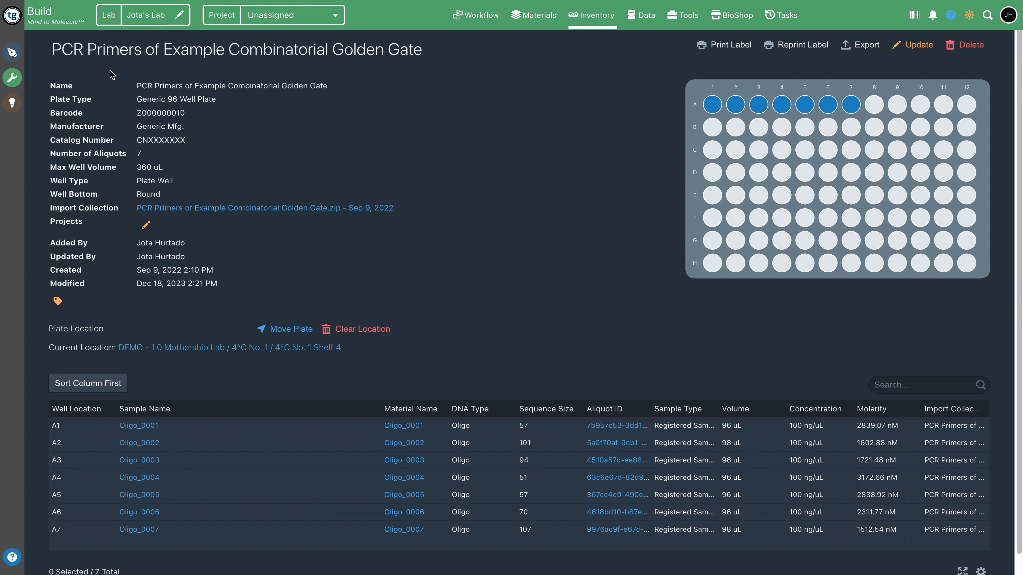
left_click_drag(142, 86, 267, 86)
left_click_drag(374, 89, 137, 86)
left_click(481, 130)
scroll(438, 258, "down", 1)
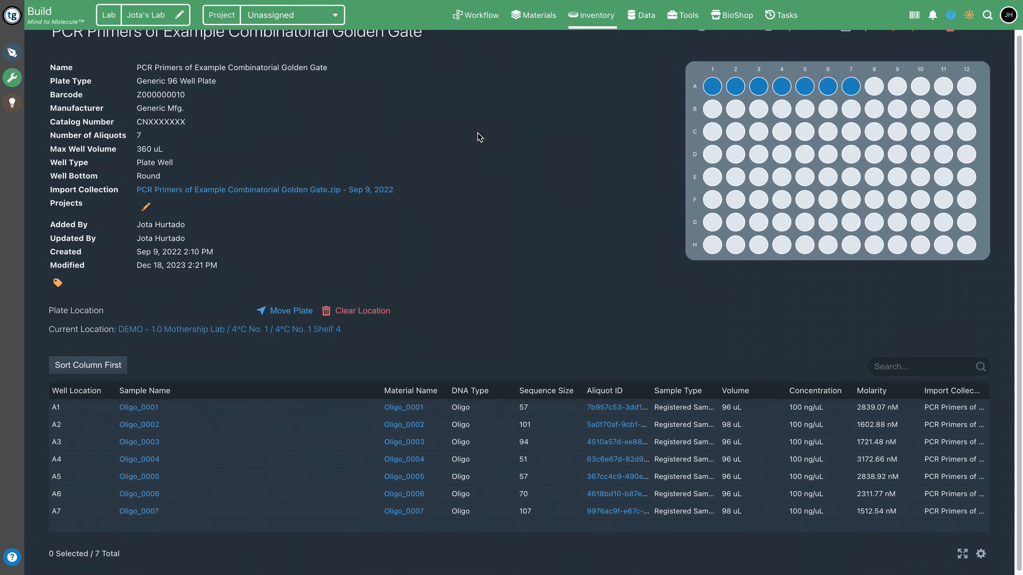
scroll(282, 141, "up", 1)
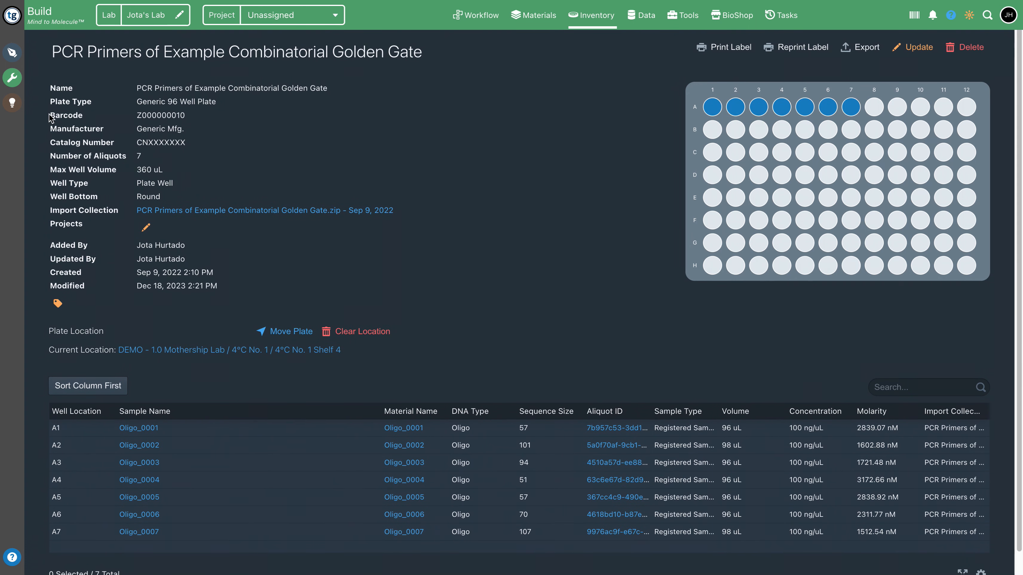
Inspect the plate's barcode and its label printing options without printing a label
left_click_drag(51, 117, 207, 115)
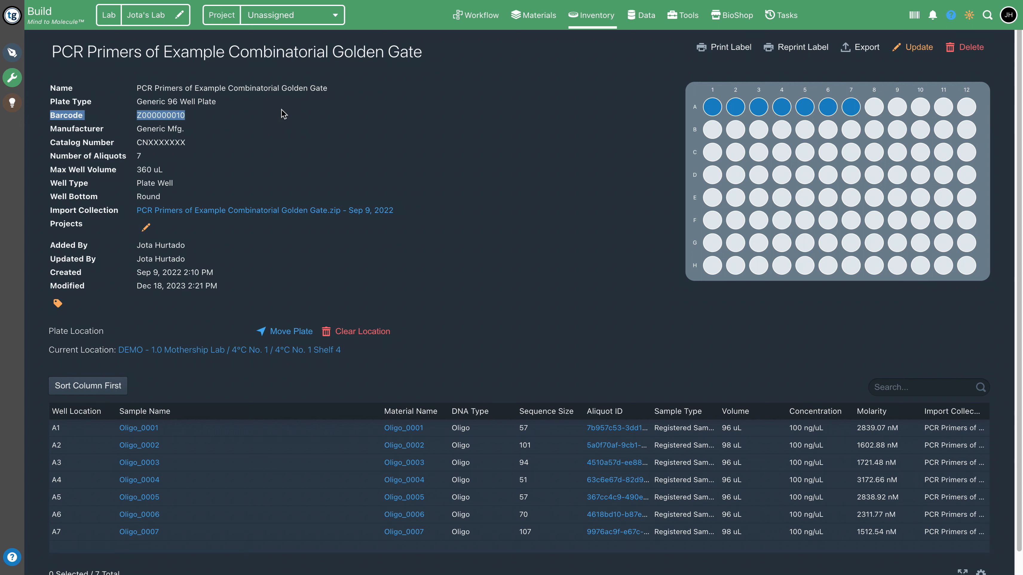
left_click(729, 55)
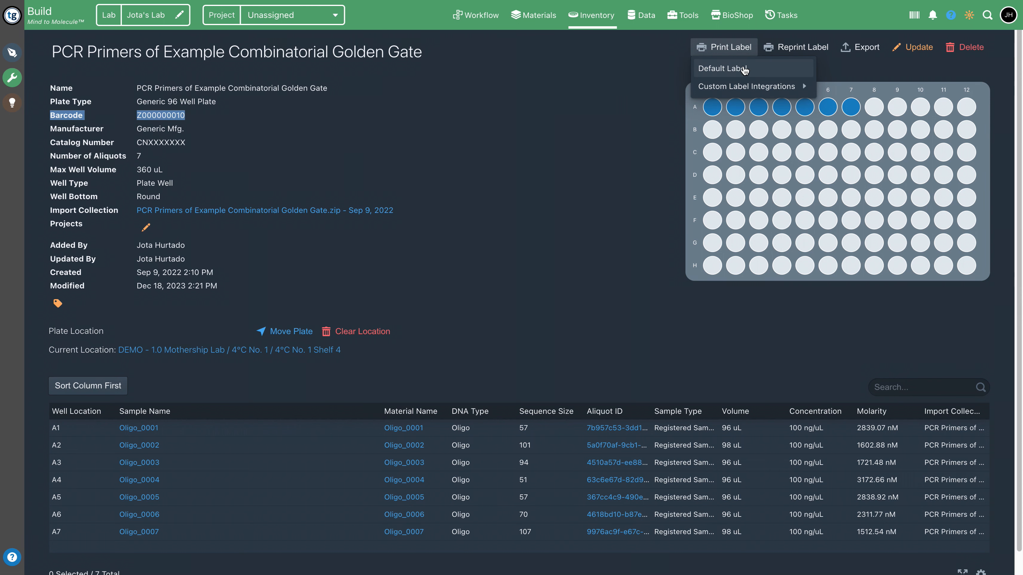
left_click(566, 127)
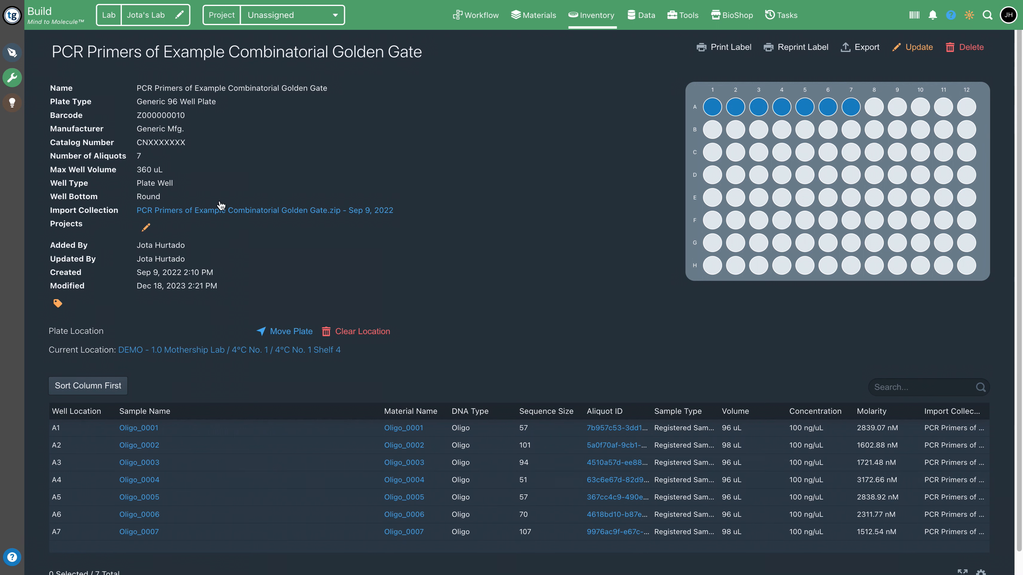
Open the Oligo_0001 sample from well A1 and examine its sequence map, aliquots and design lineage
left_click(151, 428)
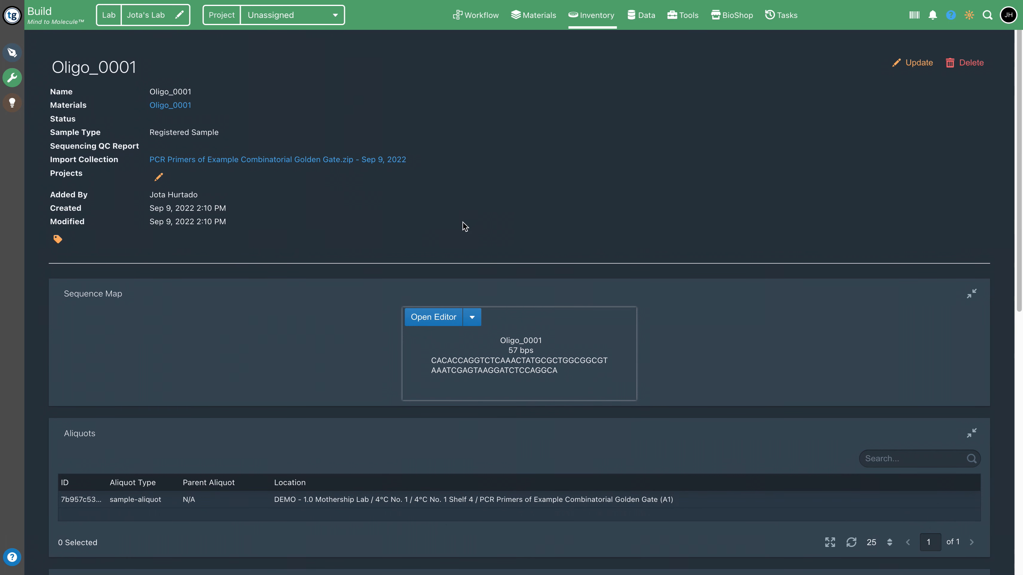
scroll(308, 201, "down", 2)
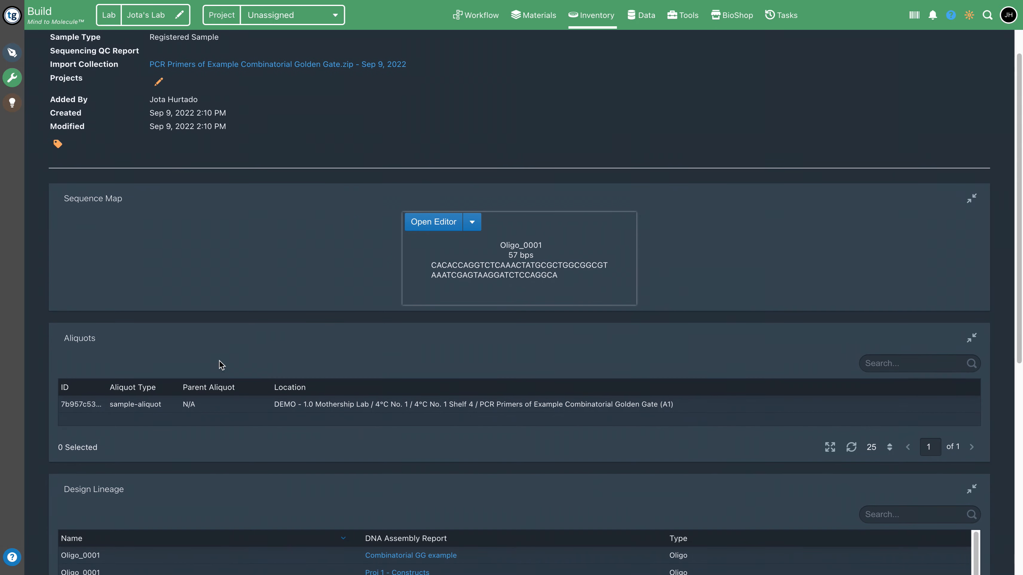
scroll(204, 194, "down", 1)
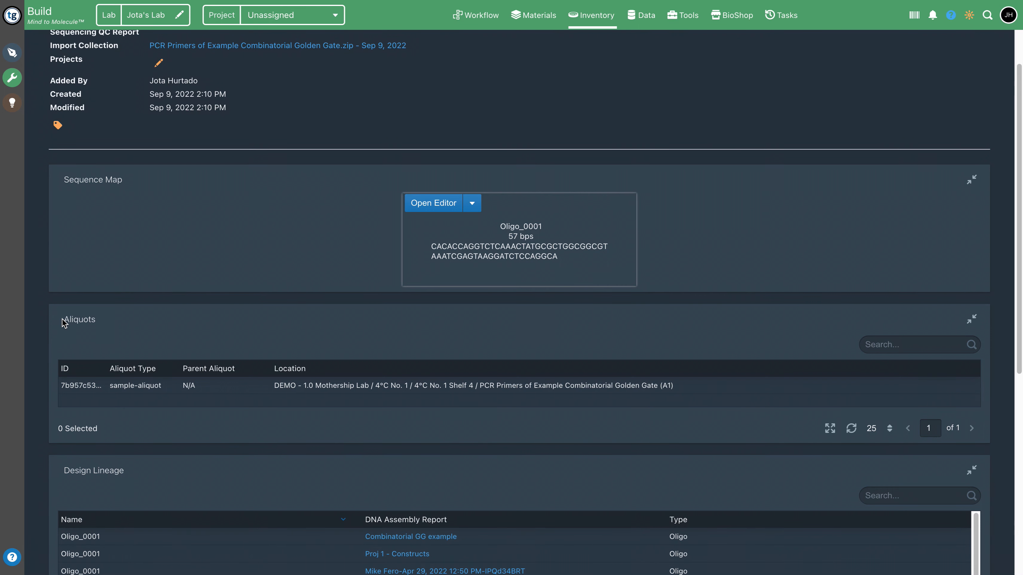
left_click_drag(64, 319, 84, 319)
scroll(313, 272, "down", 9)
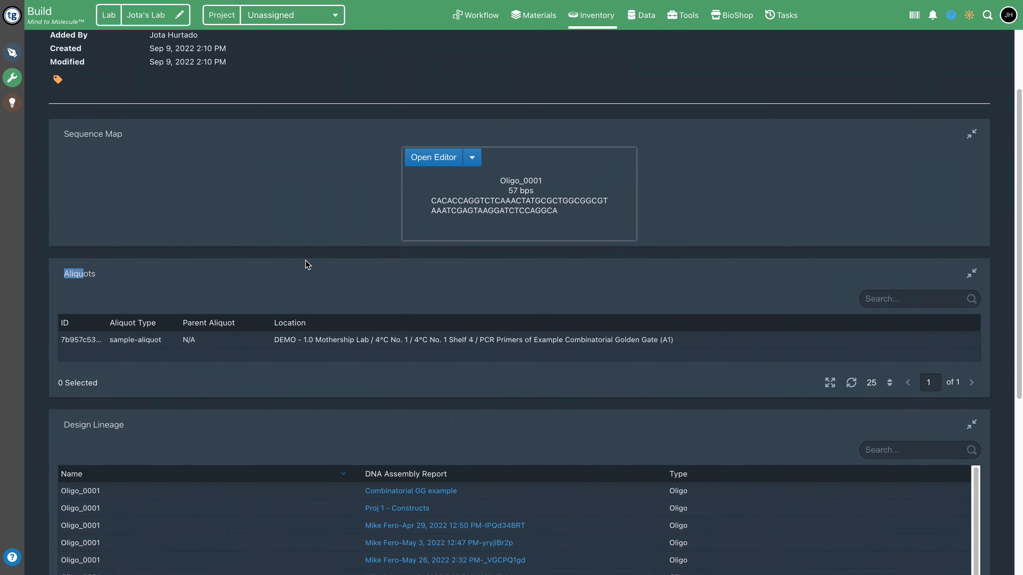
scroll(326, 112, "up", 1)
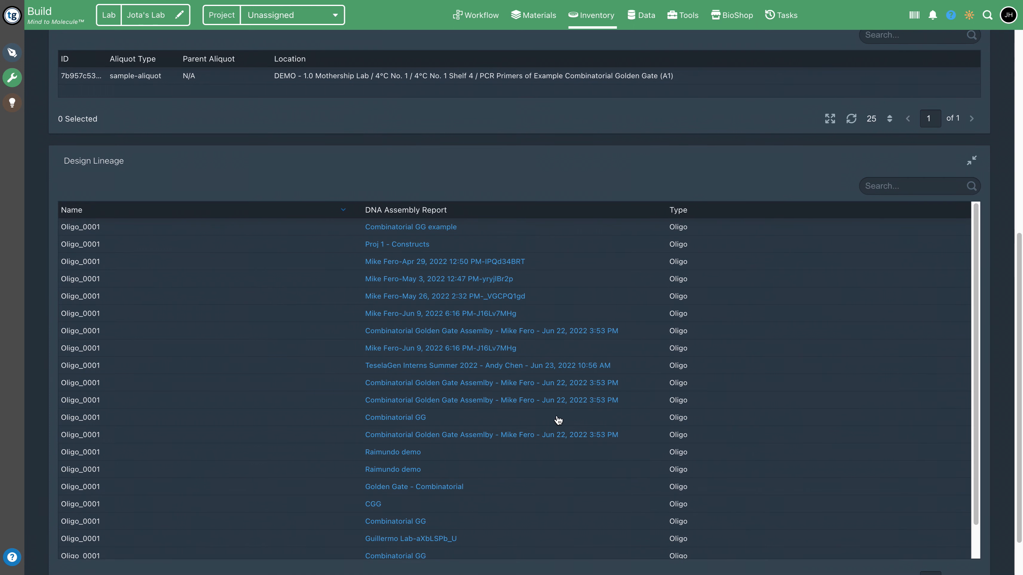
scroll(557, 421, "down", 1)
scroll(417, 130, "up", 10)
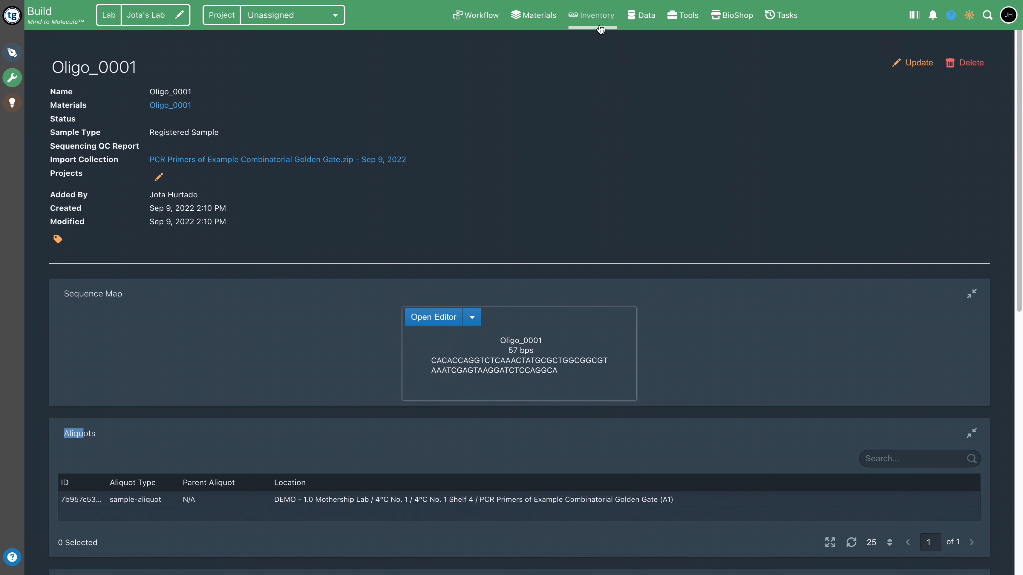
Return to the inventory's full list of aliquots
left_click(599, 24)
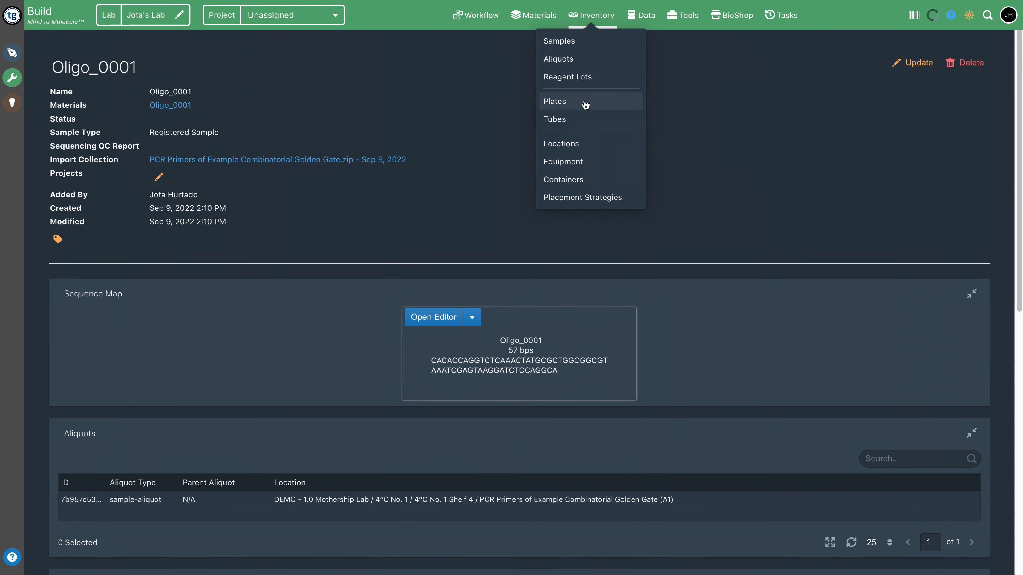
left_click(581, 61)
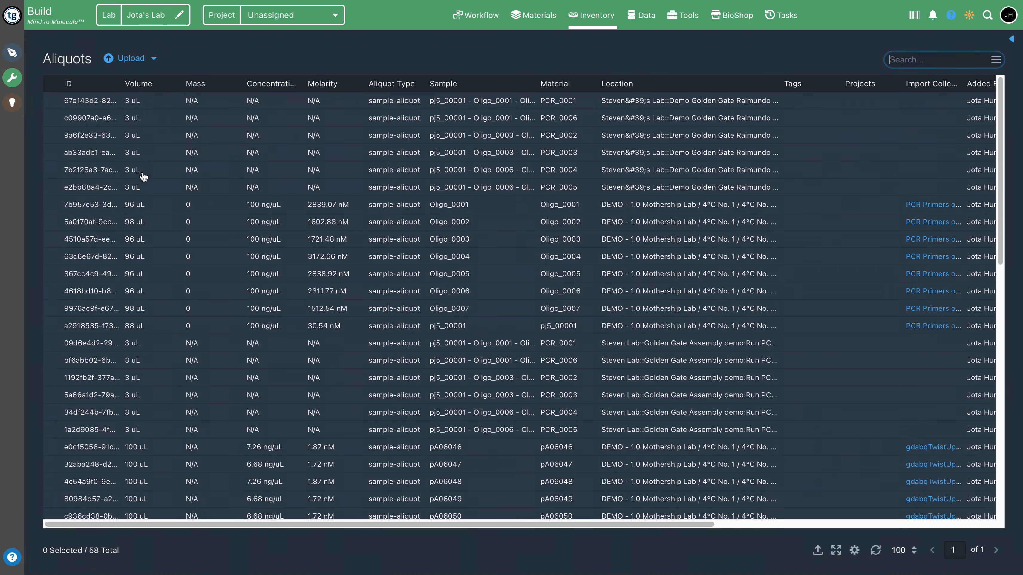
Preview the Oligo_0002 aliquot from well A2 and examine its details, plate map, sequence map, histories and design lineage
left_click(103, 224)
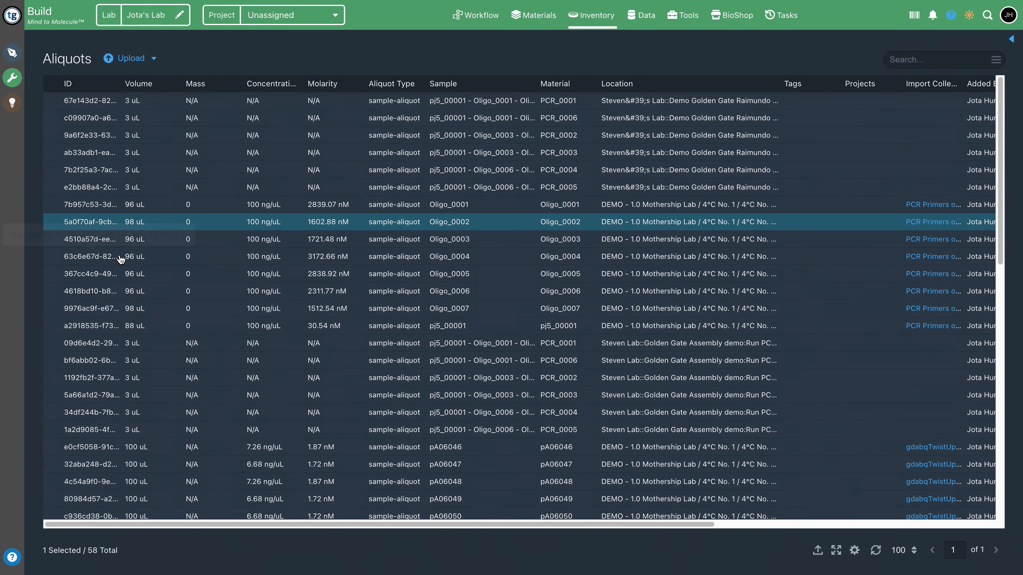
left_click(1011, 41)
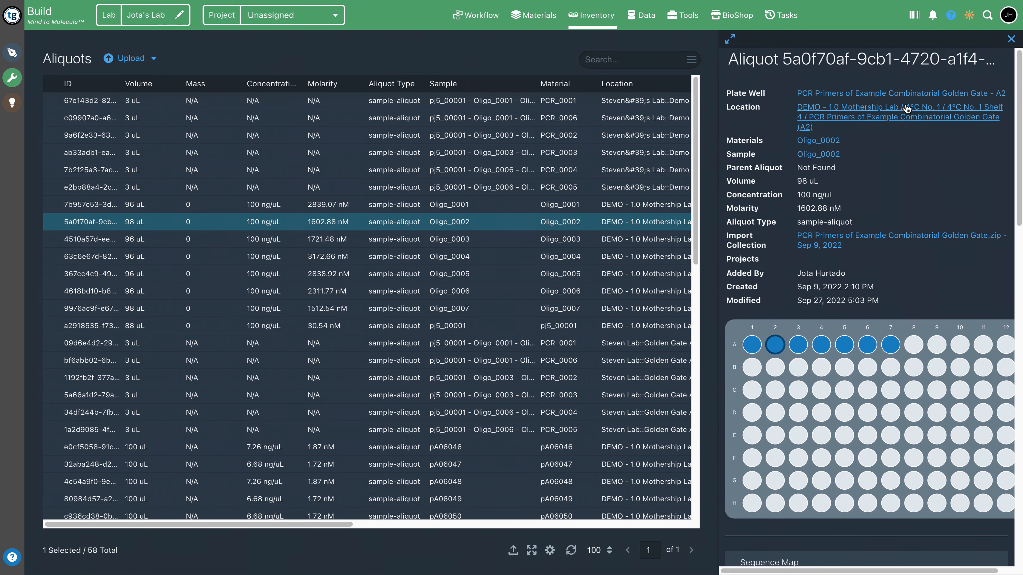
scroll(911, 177, "down", 7)
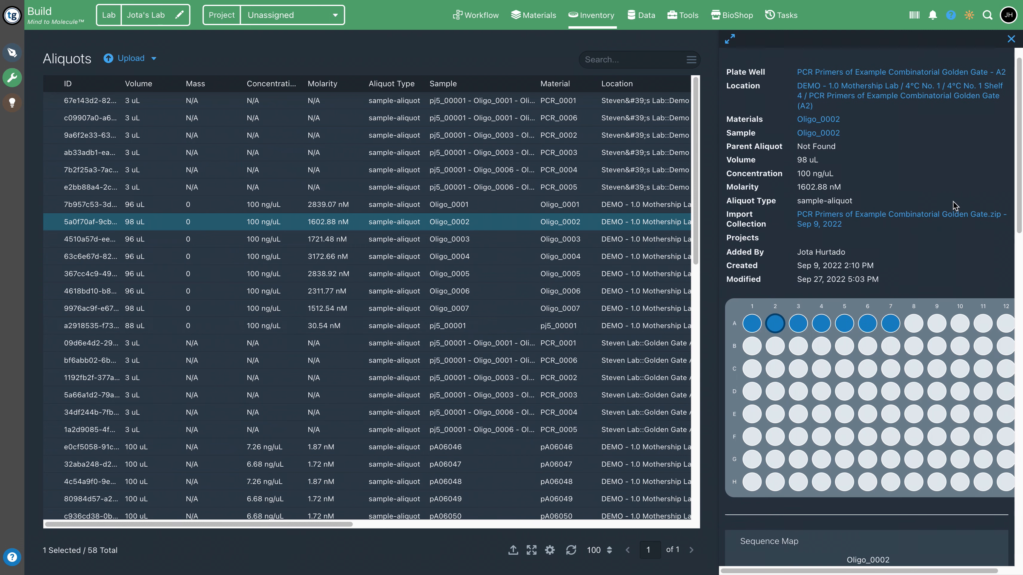
scroll(899, 317, "down", 5)
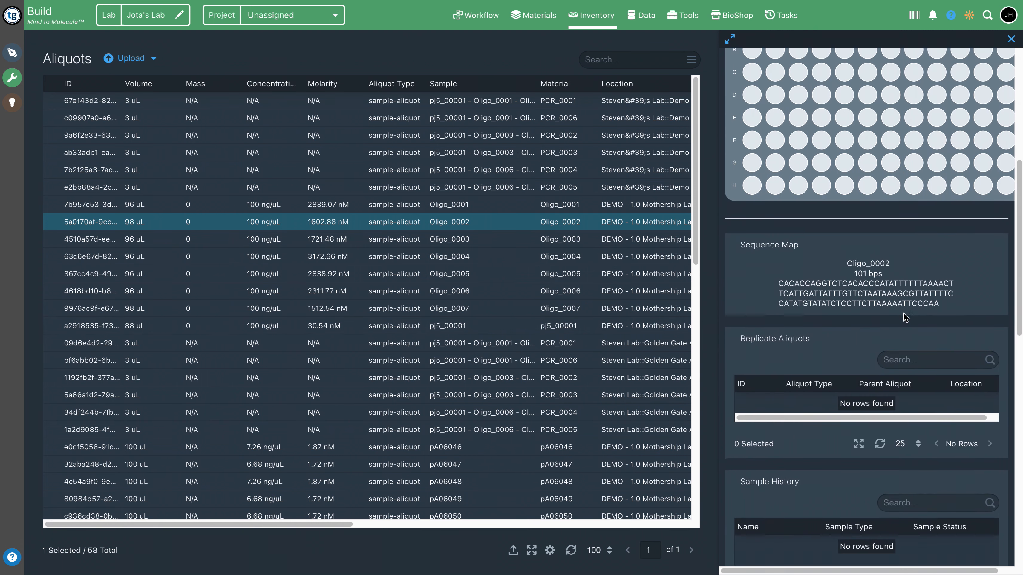
scroll(862, 278, "up", 4)
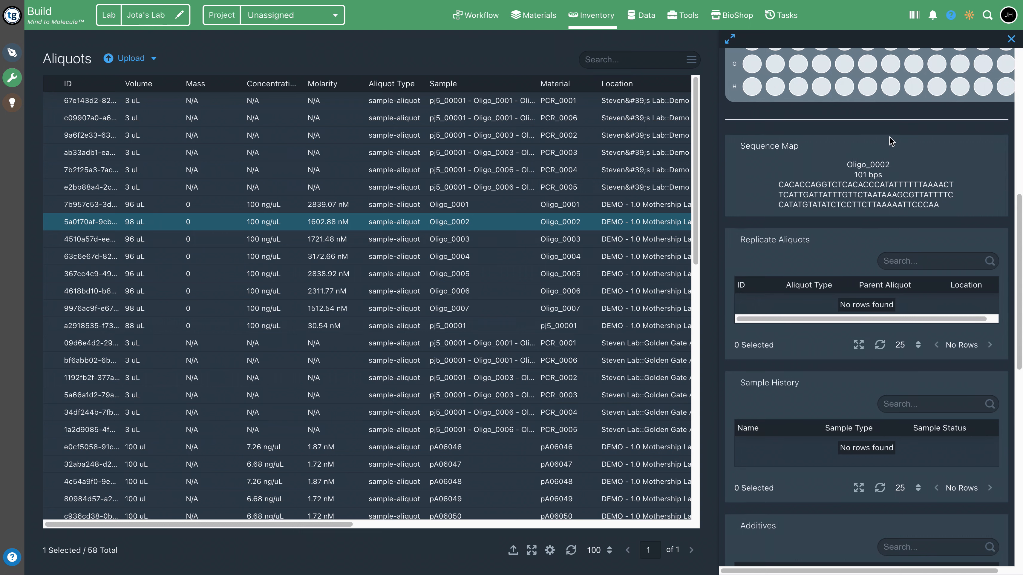
scroll(855, 171, "down", 8)
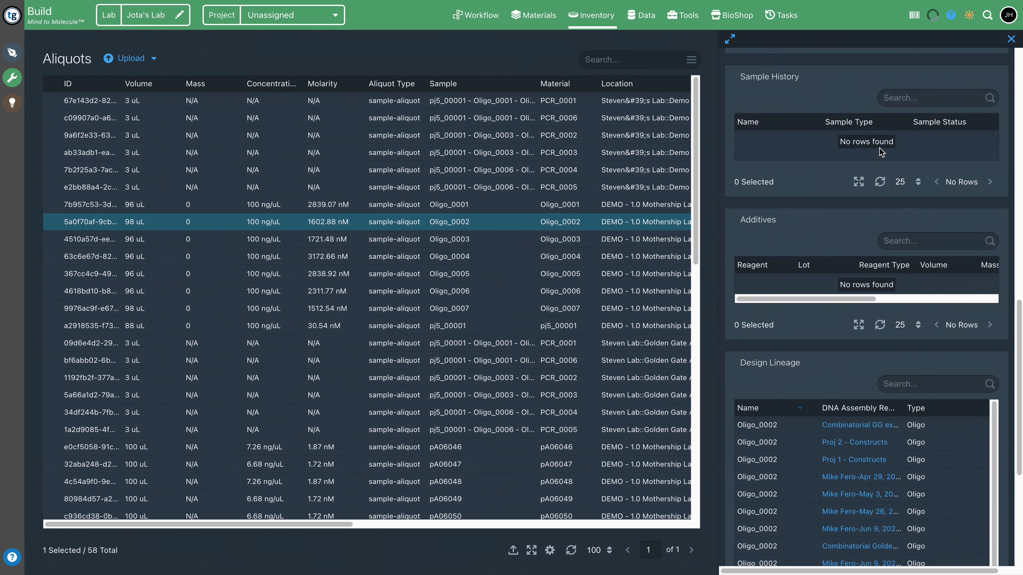
scroll(877, 137, "up", 10)
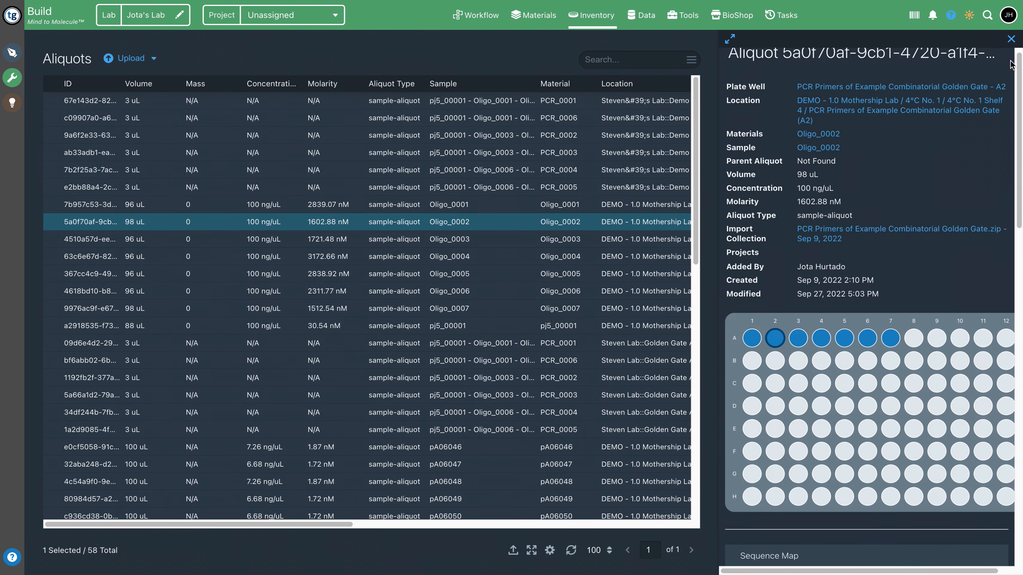
left_click(1011, 39)
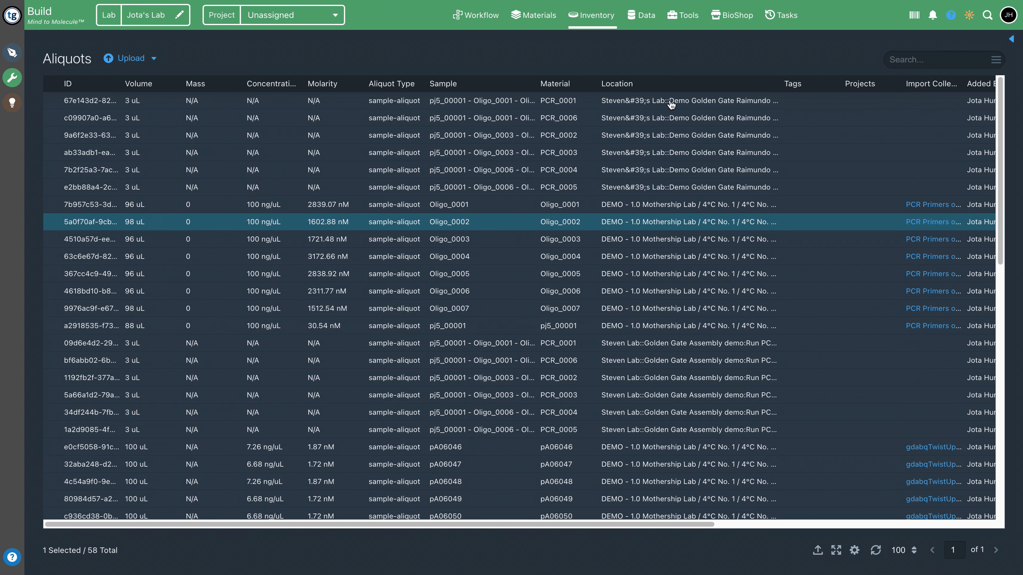
Begin a new workflow run in the list of workflow runs and name it "Demo workflow run"
left_click(484, 19)
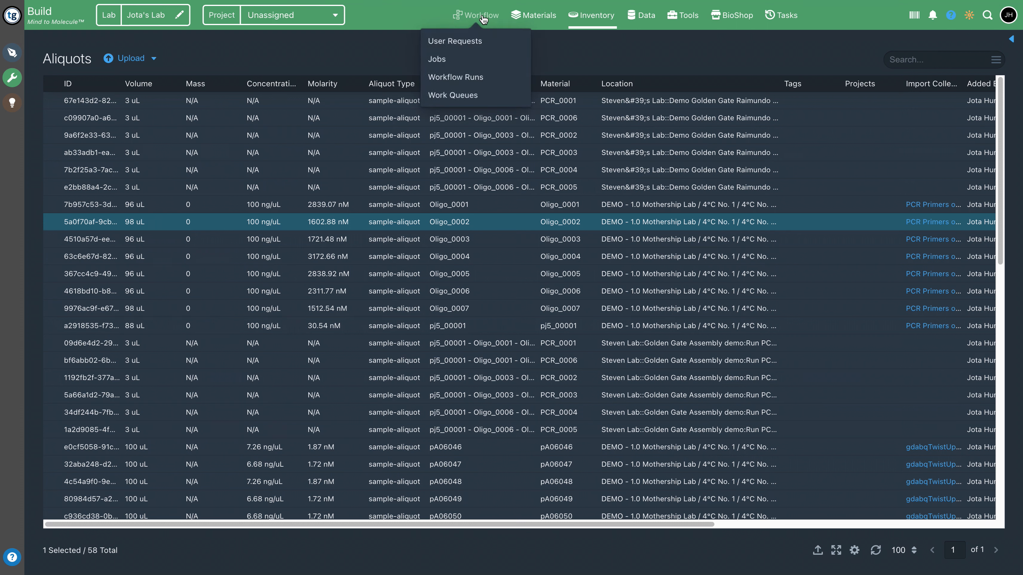
left_click(494, 81)
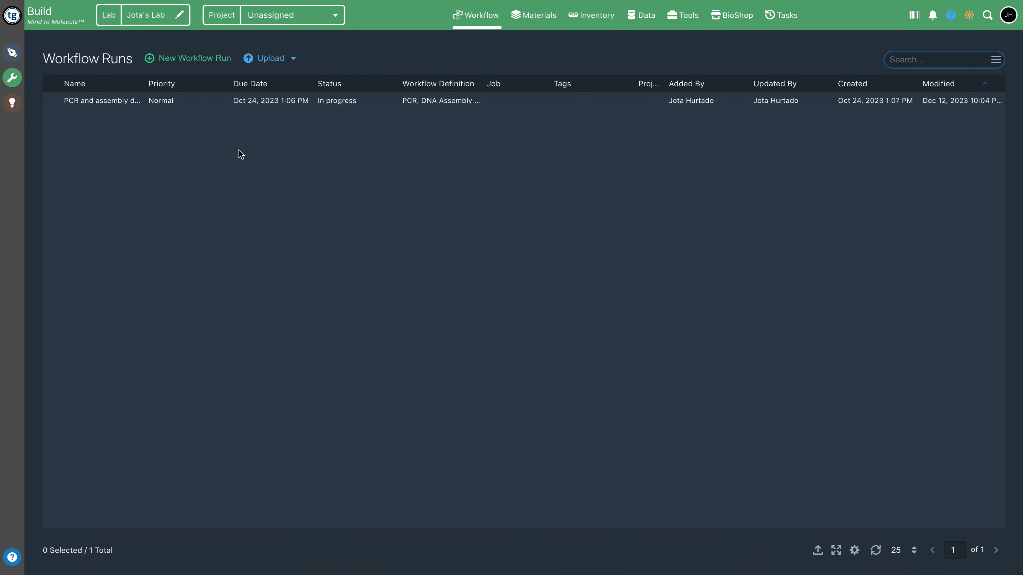
left_click(159, 59)
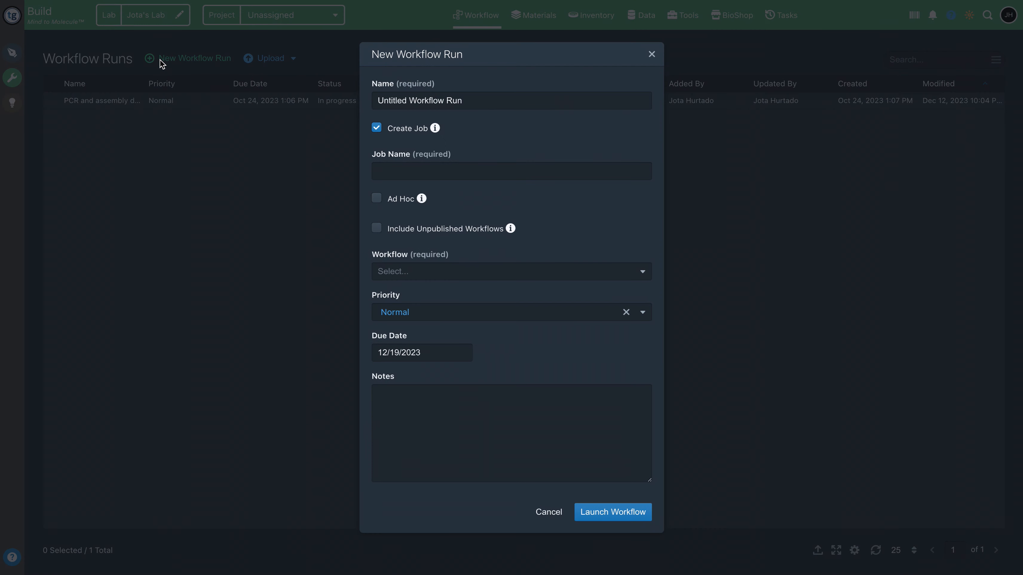
triple_click(397, 97)
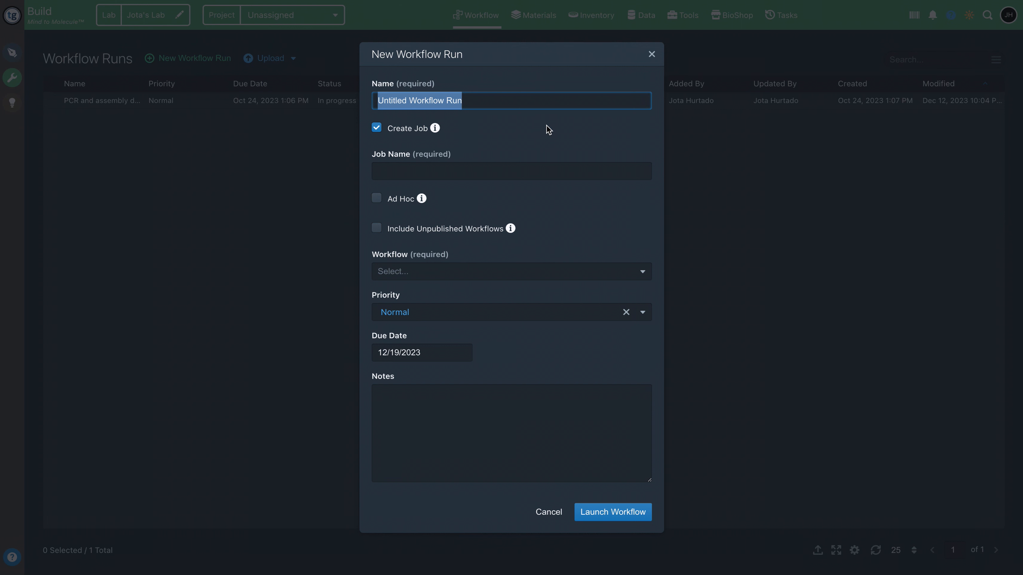
type("Demo")
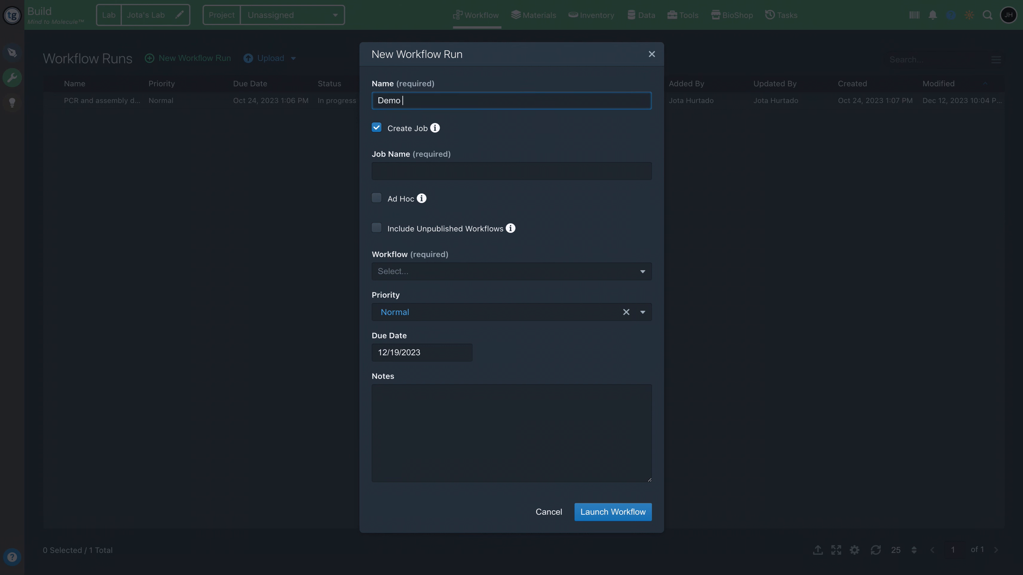
type(" workflow run")
Assign the PCR, DNA Assembly and Ordering Workflow to the run, and launch it without creating a job
left_click(386, 271)
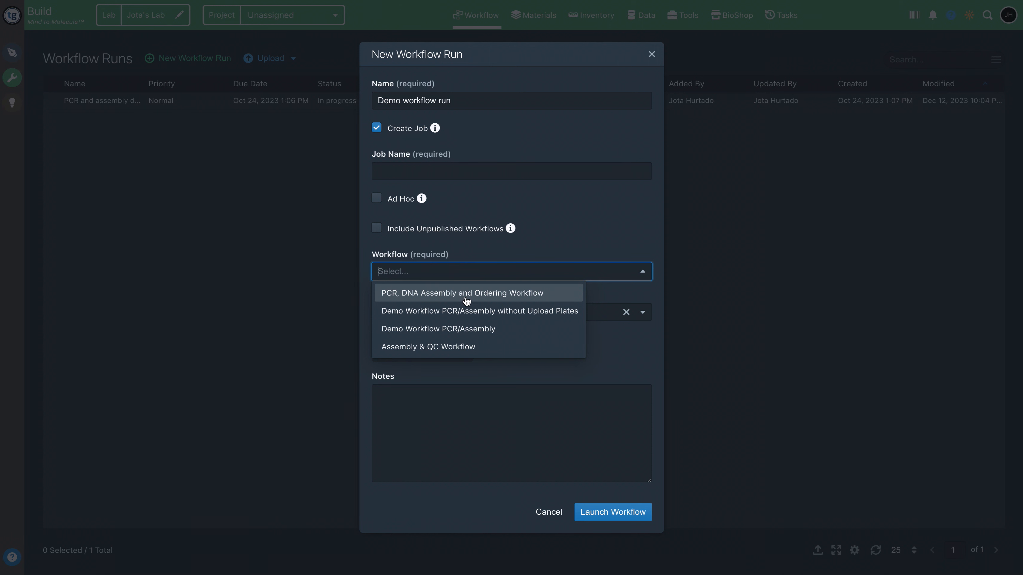
left_click(555, 297)
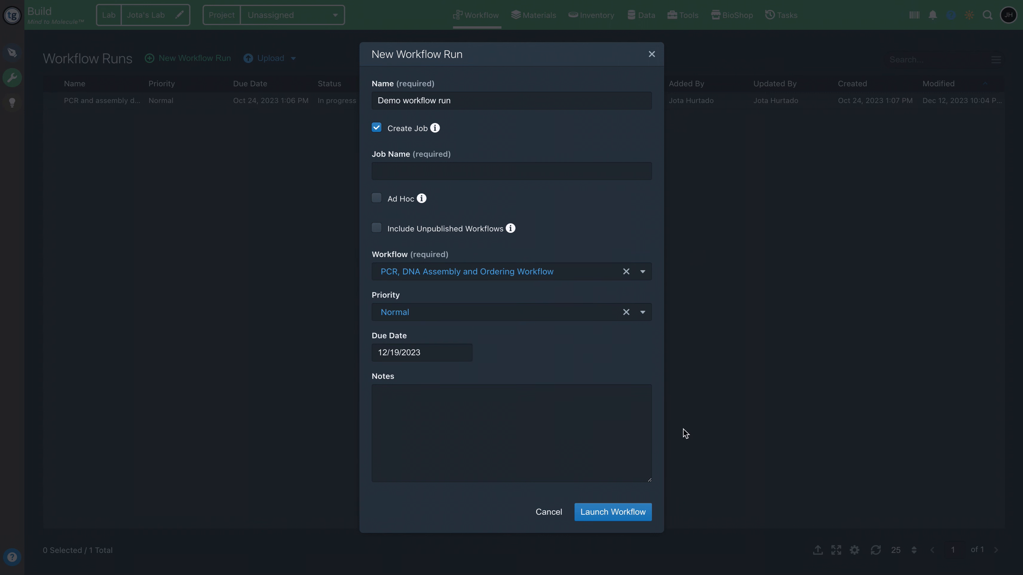
left_click(630, 520)
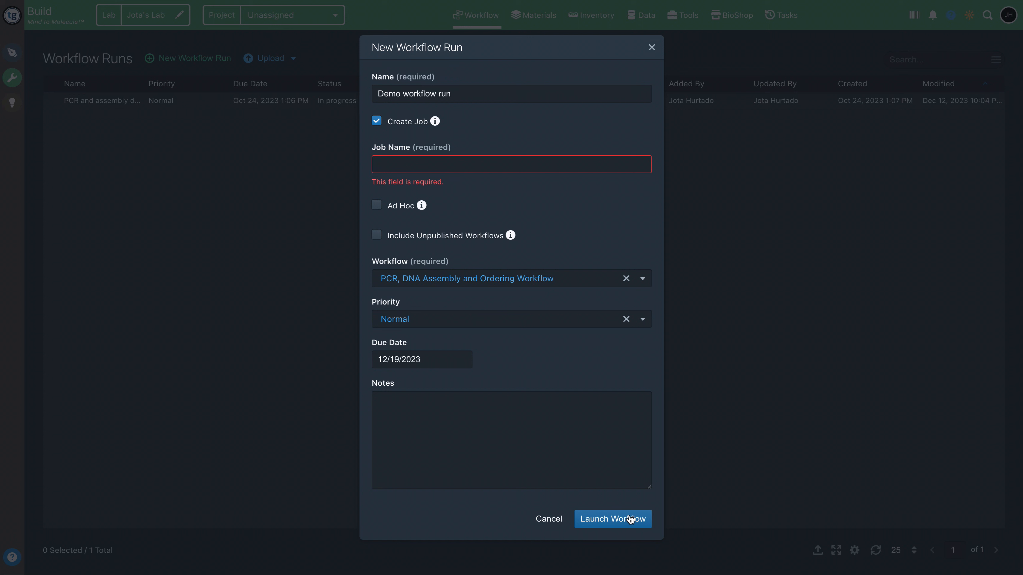
left_click(450, 159)
left_click(378, 125)
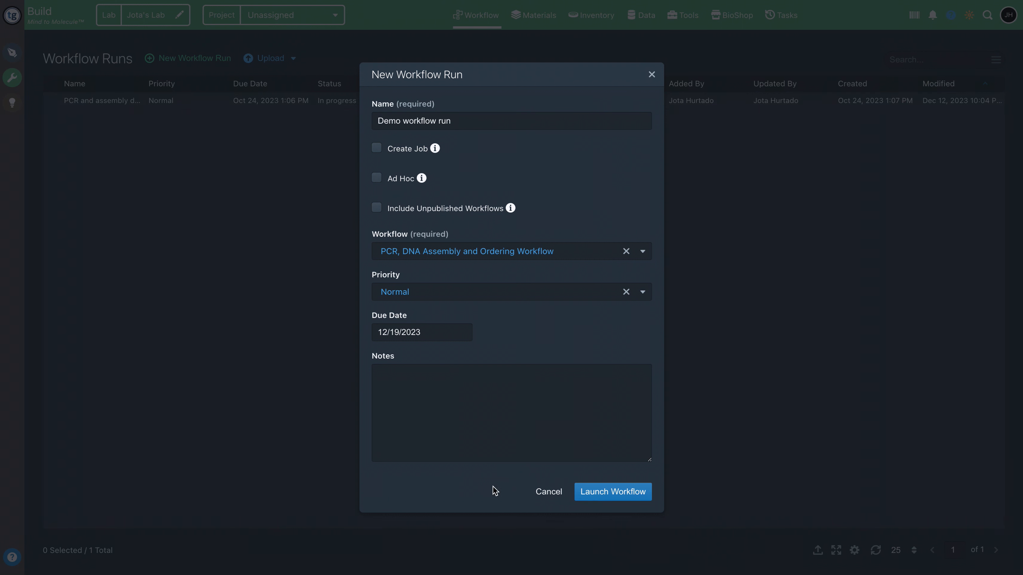
left_click(610, 492)
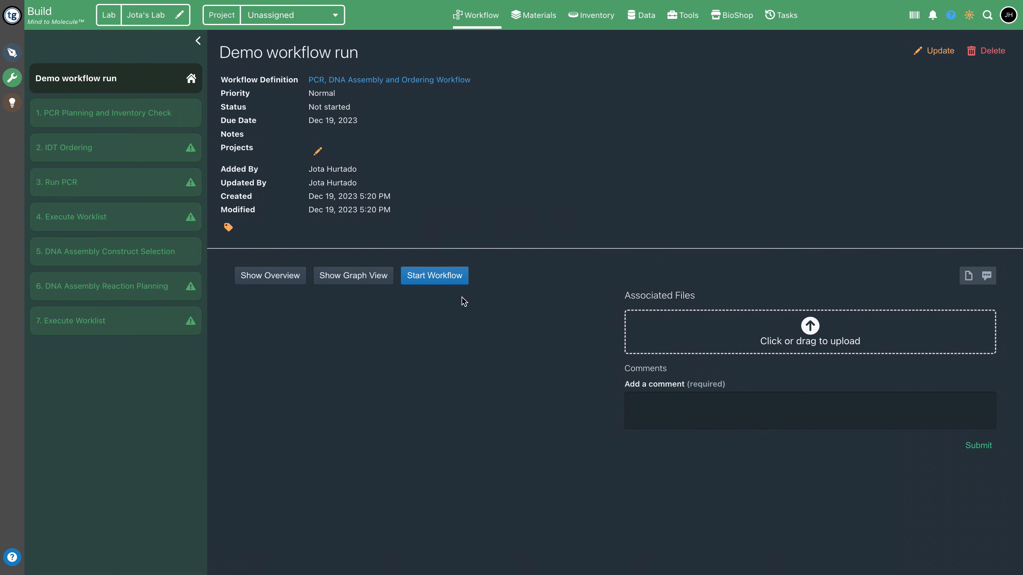
Check the run's graph view, and start the workflow with its PCR Planning and Inventory Check task
left_click(369, 276)
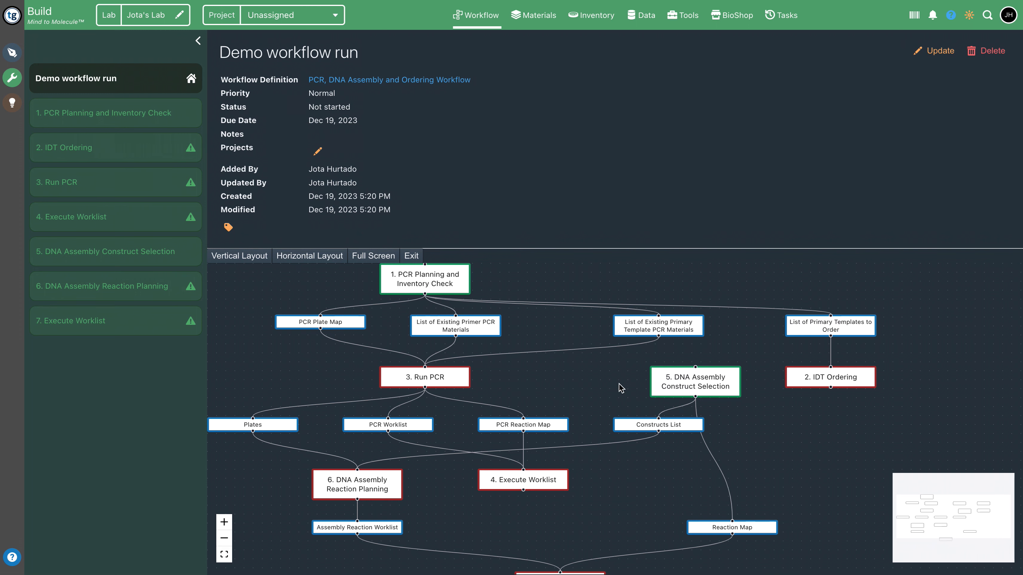
left_click(411, 260)
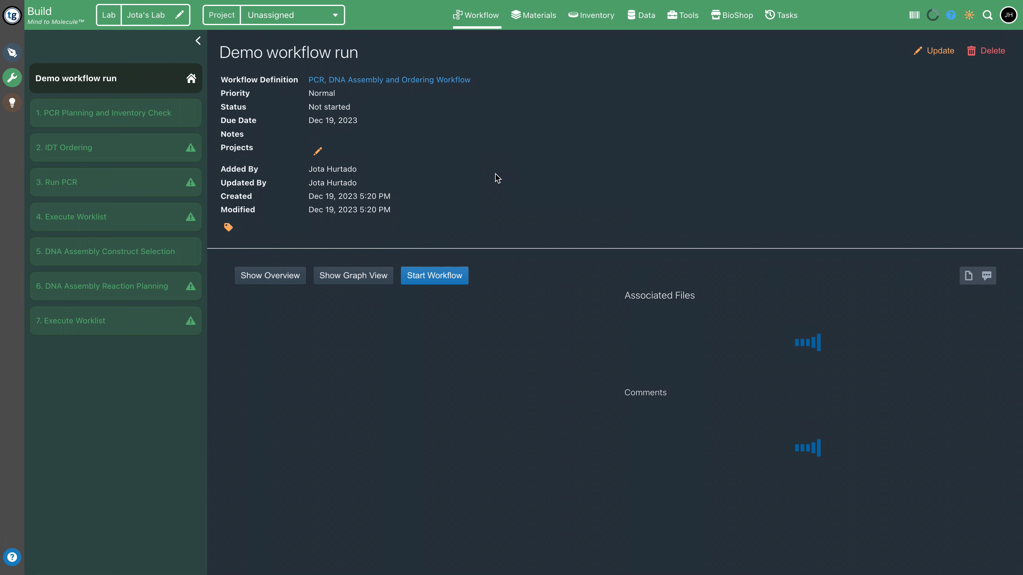
left_click(446, 280)
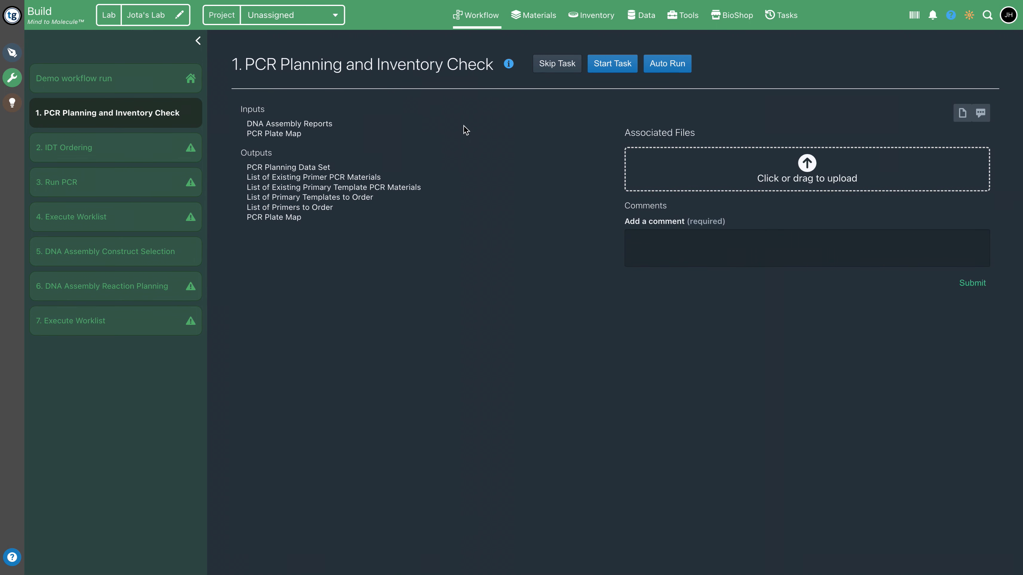
left_click_drag(242, 65, 334, 68)
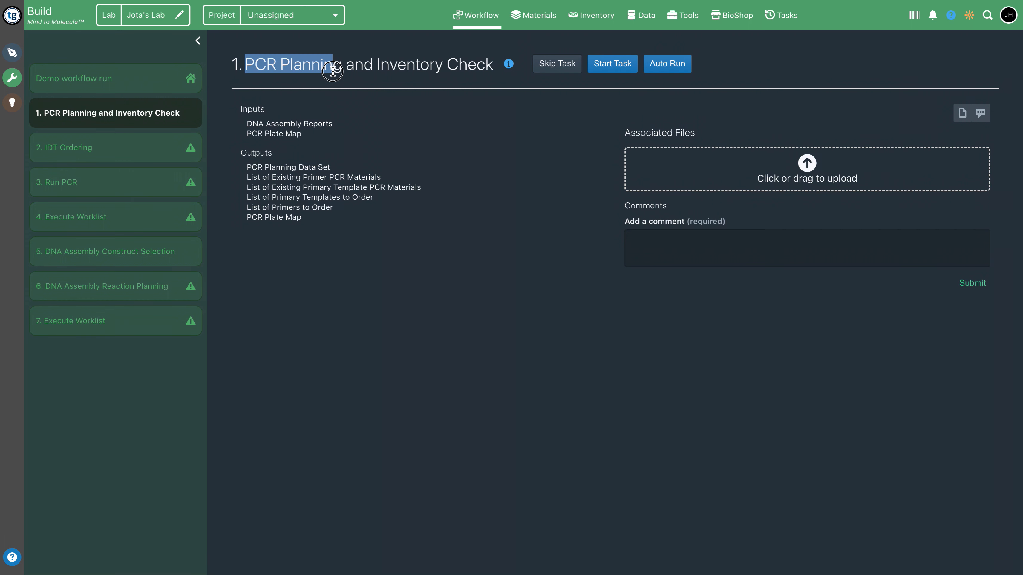
left_click(333, 72)
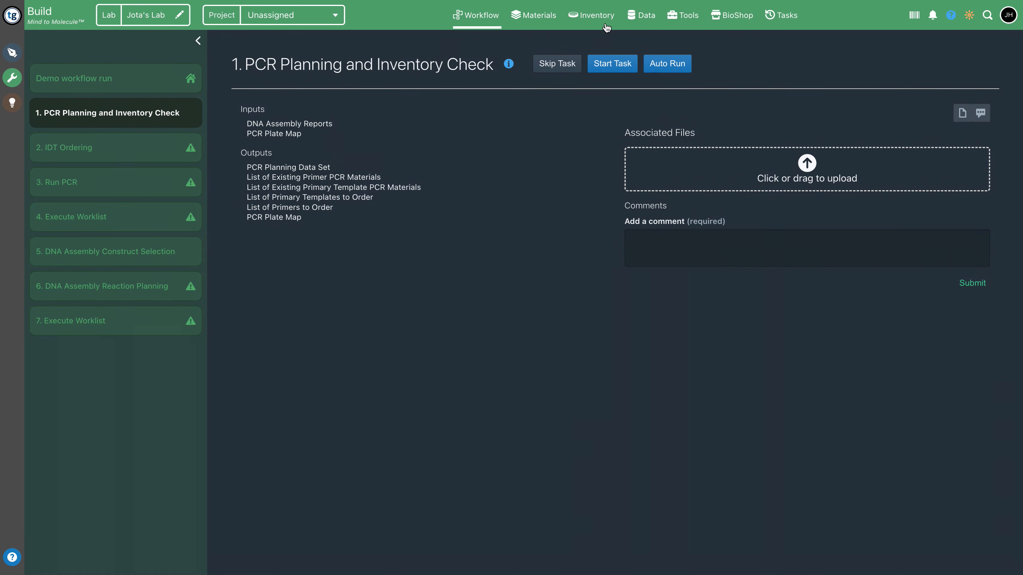
left_click(623, 67)
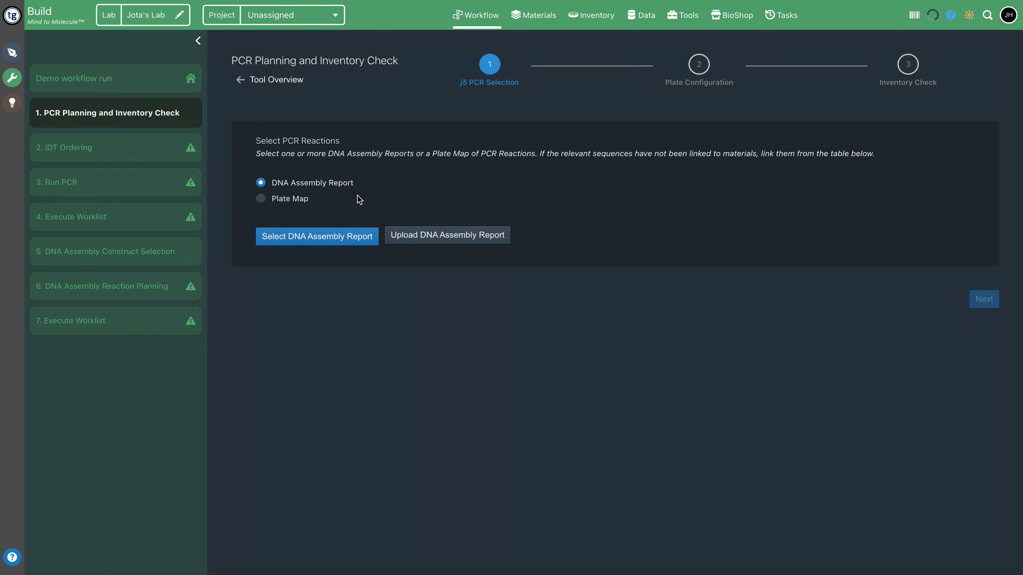
Load the Combinatorial GG DNA assembly report modified on Oct 24, 2023 as the source of PCR reactions
left_click(283, 242)
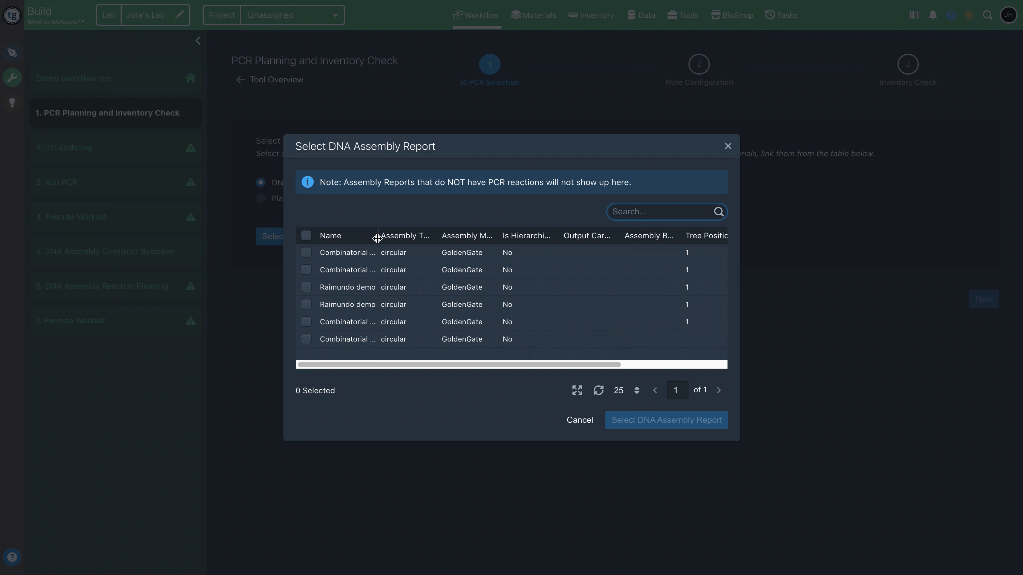
left_click_drag(378, 238, 415, 257)
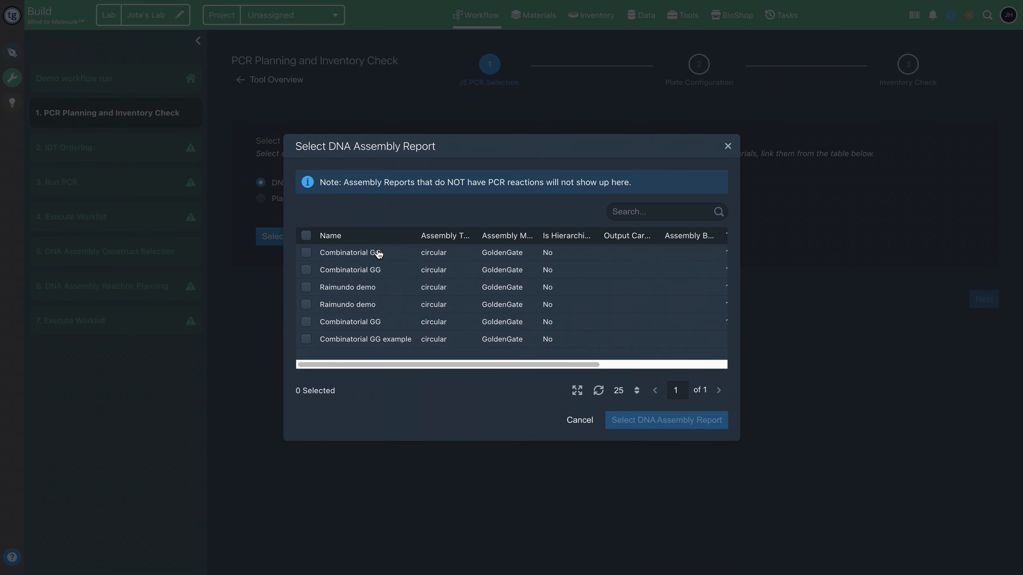
left_click(374, 254)
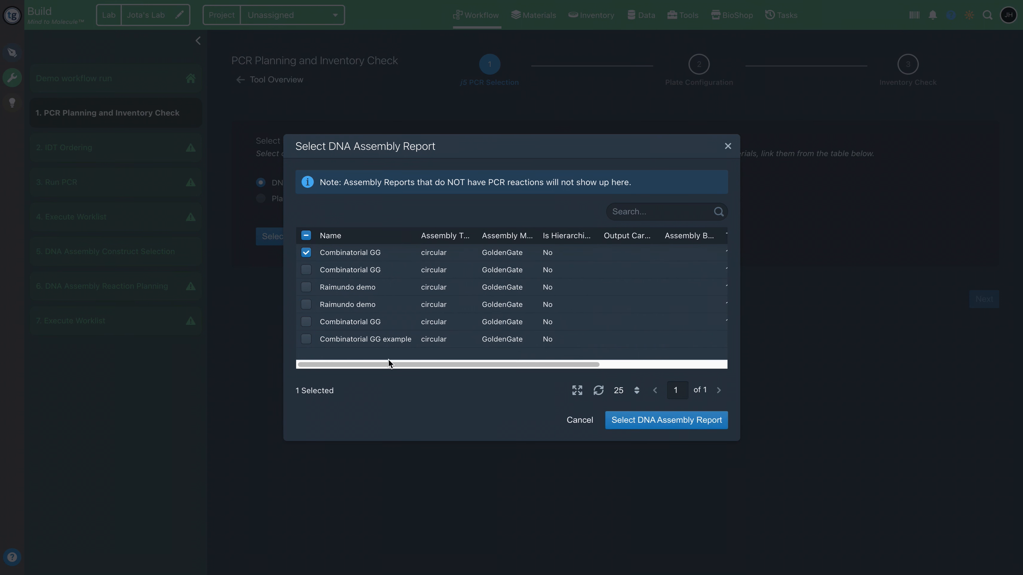
left_click_drag(443, 364, 612, 354)
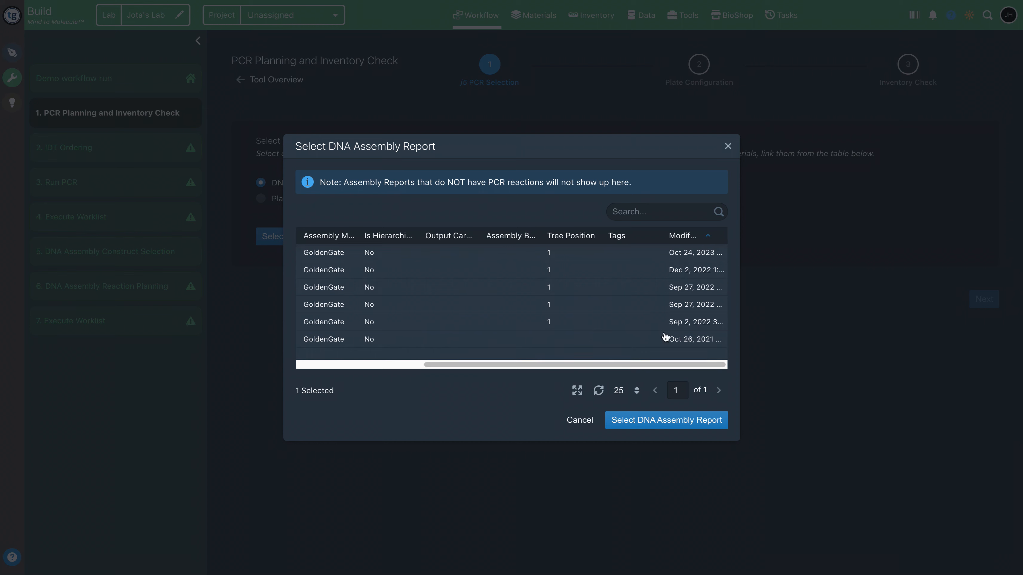
left_click(668, 421)
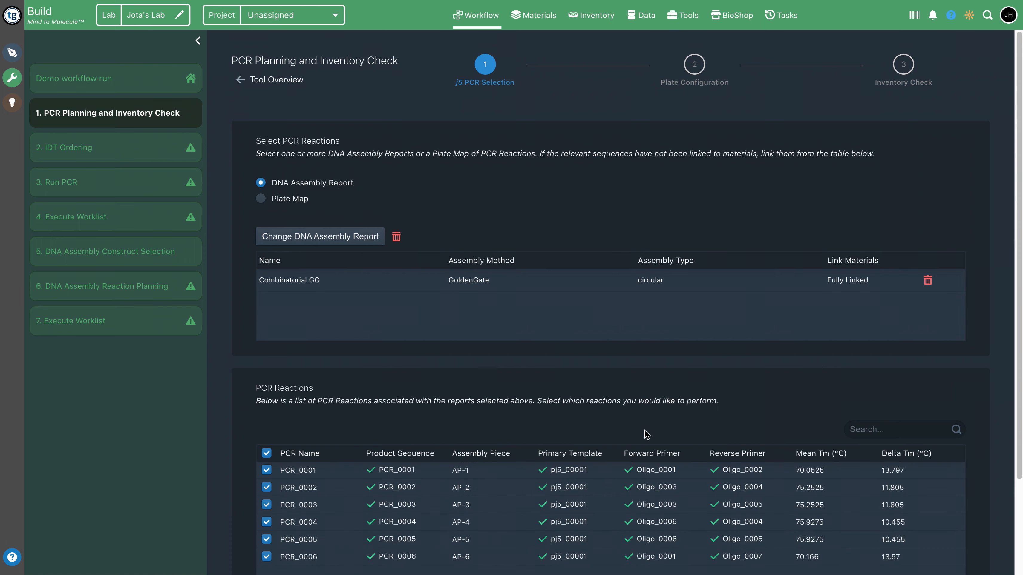
Review the report's PCR reactions, keep PCR_0001 to PCR_0006 selected and proceed to the plate configuration
scroll(655, 191, "down", 1)
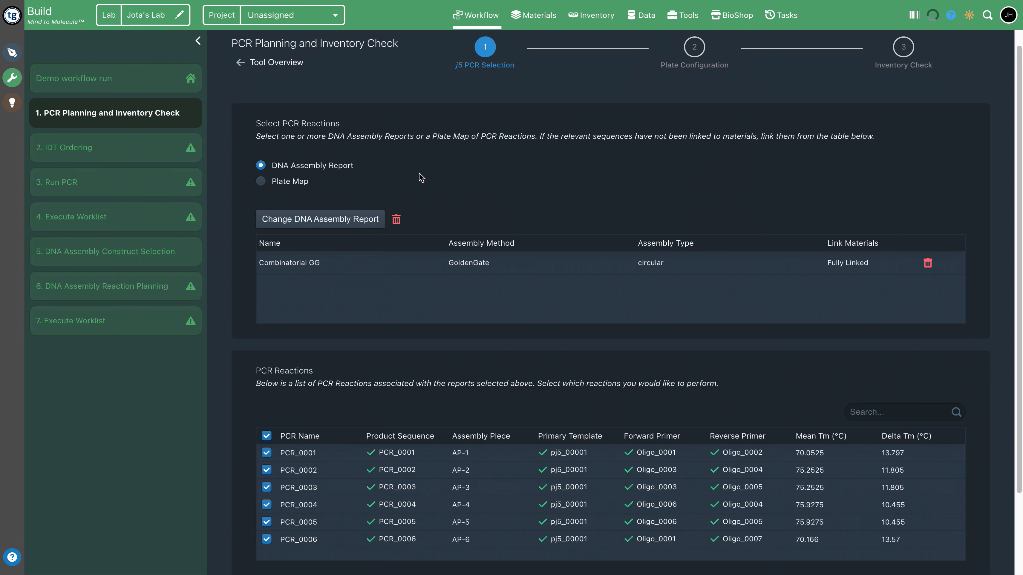
scroll(485, 344, "down", 3)
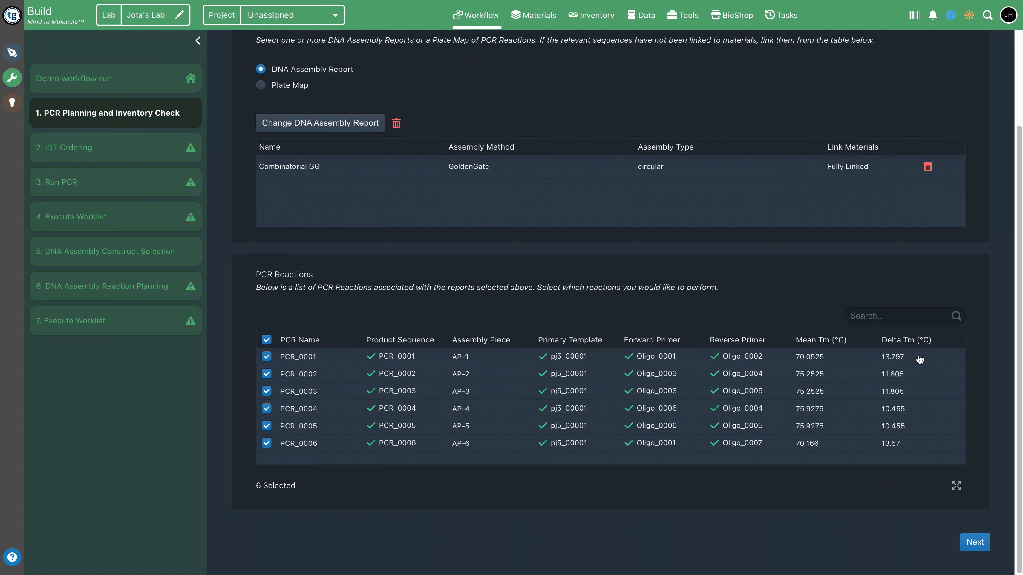
left_click(975, 543)
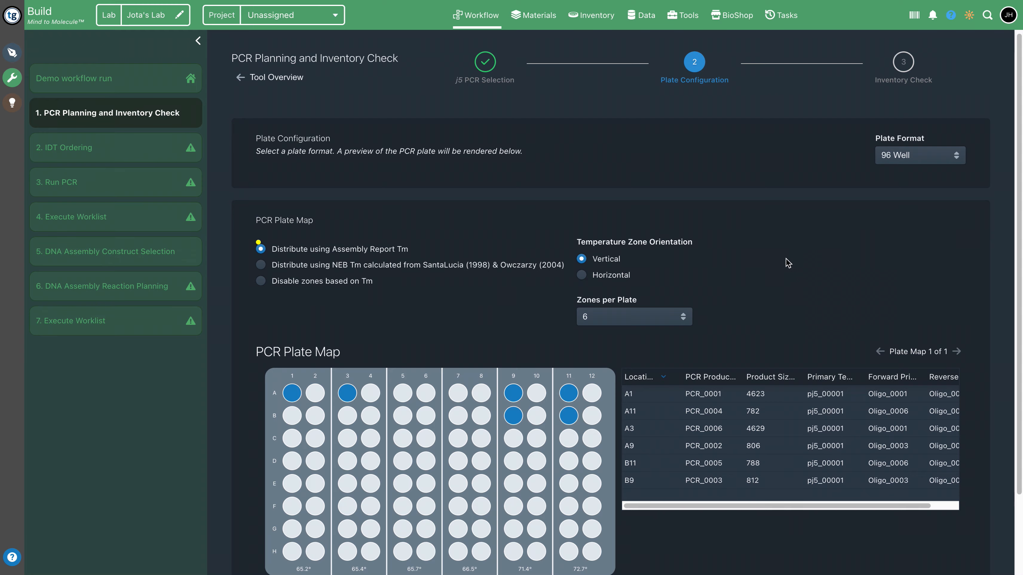
Accept the 96-well plate configuration with six vertical temperature zones, and review the templates and primers in the inventory check
scroll(796, 248, "down", 1)
scroll(796, 248, "down", 3)
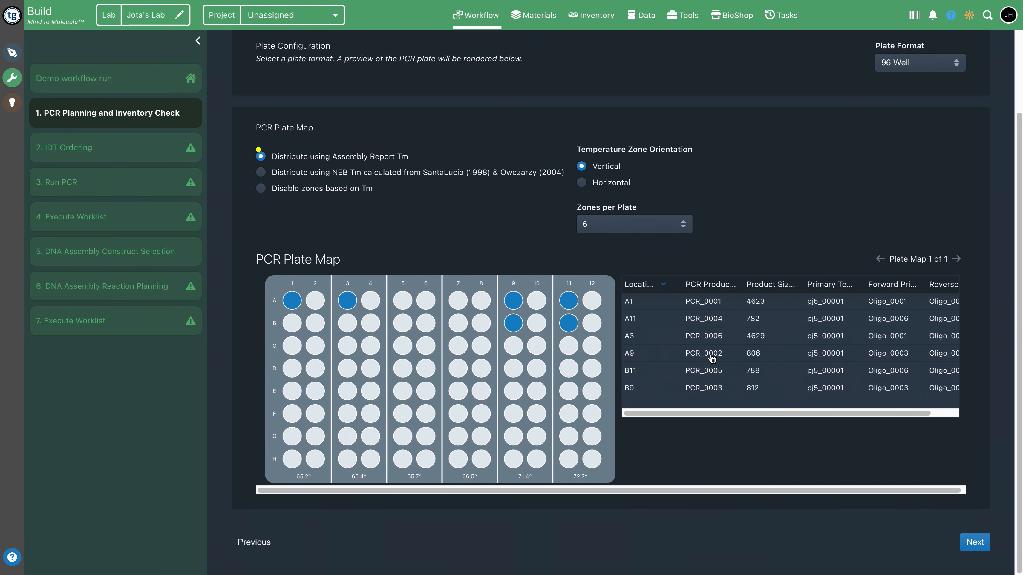
left_click(973, 551)
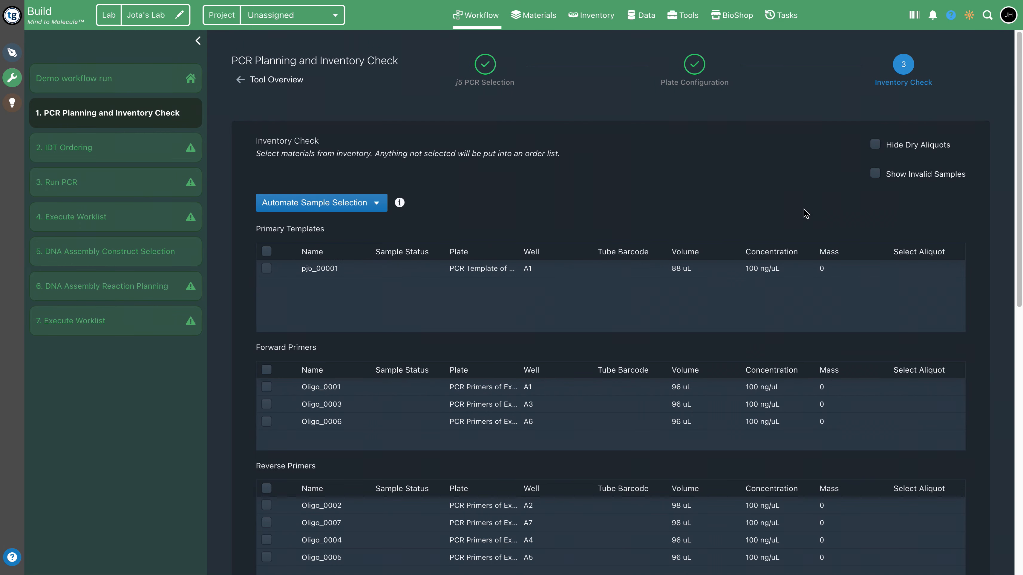
scroll(804, 209, "down", 2)
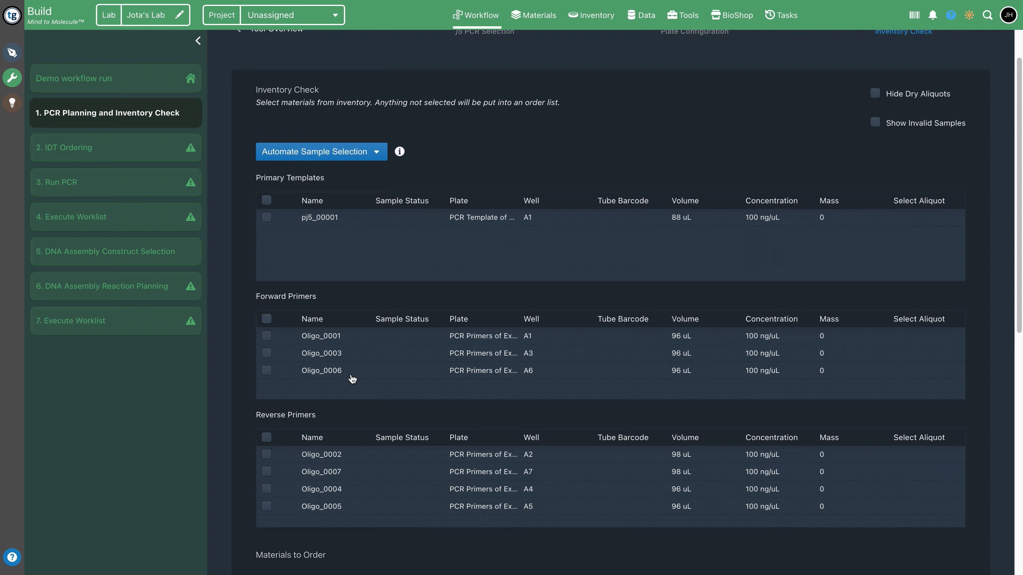
Automatically select inventory samples for all primary templates, forward primers and reverse primers using the Last Modified rule
left_click(365, 154)
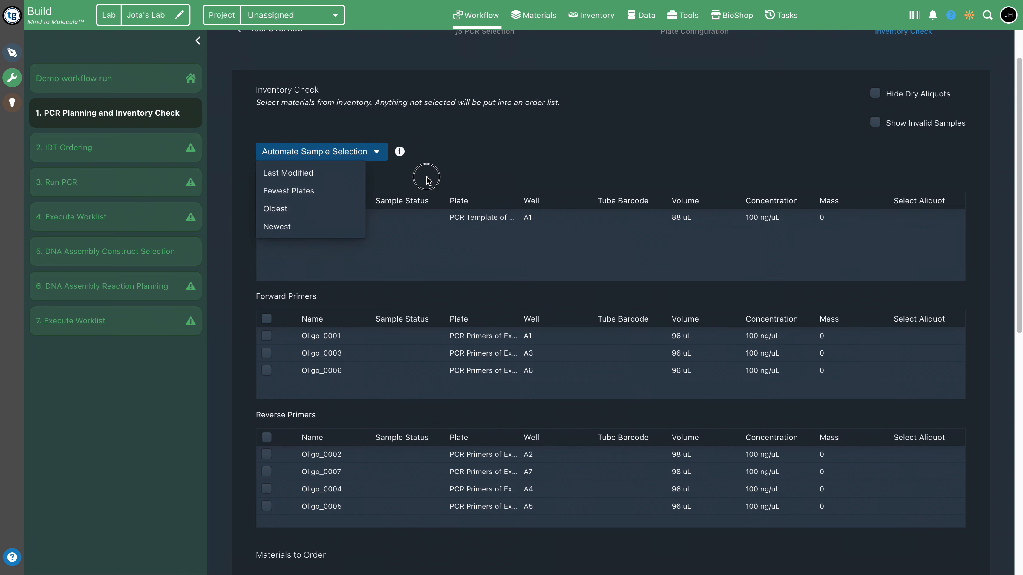
left_click(354, 155)
left_click(302, 158)
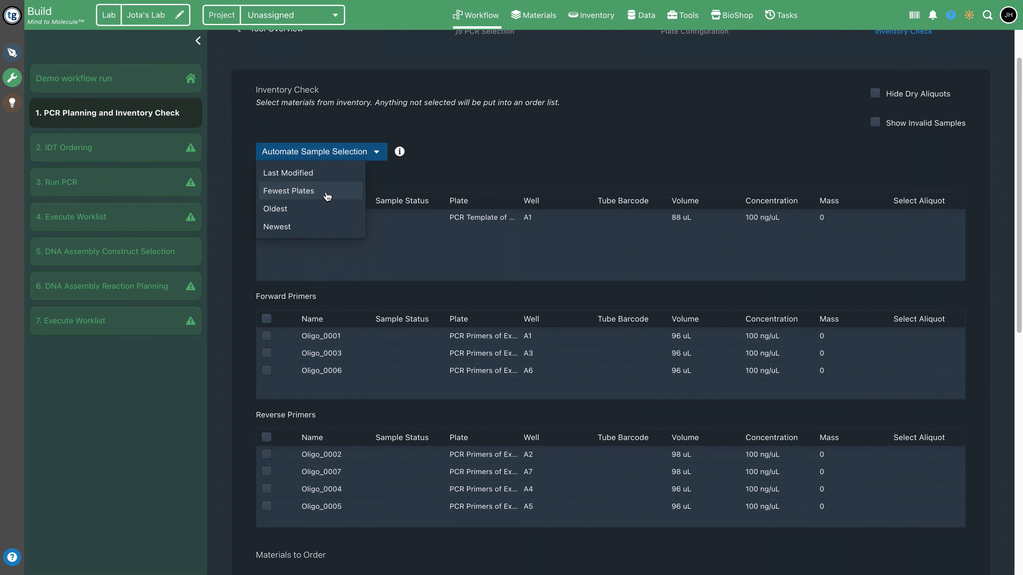
left_click(300, 174)
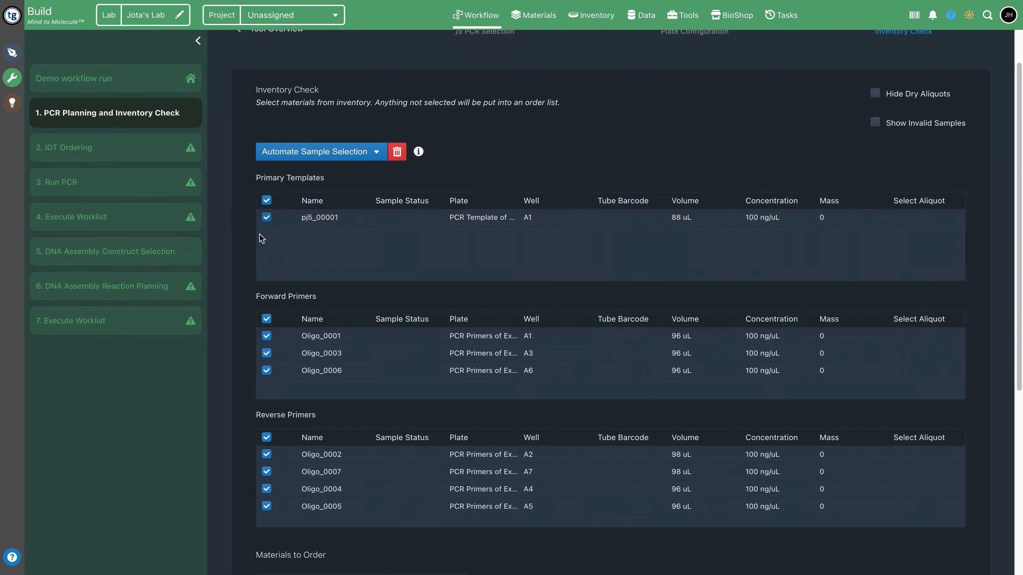
Check the materials-to-order section, keep the default output data names, and submit the PCR Planning and Inventory Check task
scroll(543, 171, "down", 7)
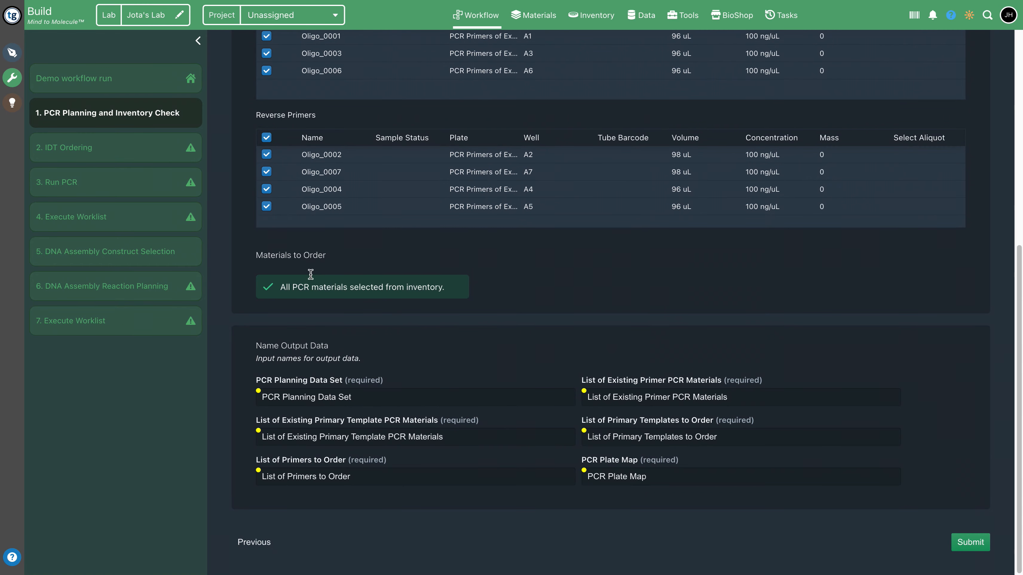
left_click_drag(279, 287, 453, 291)
left_click(550, 281)
left_click(974, 551)
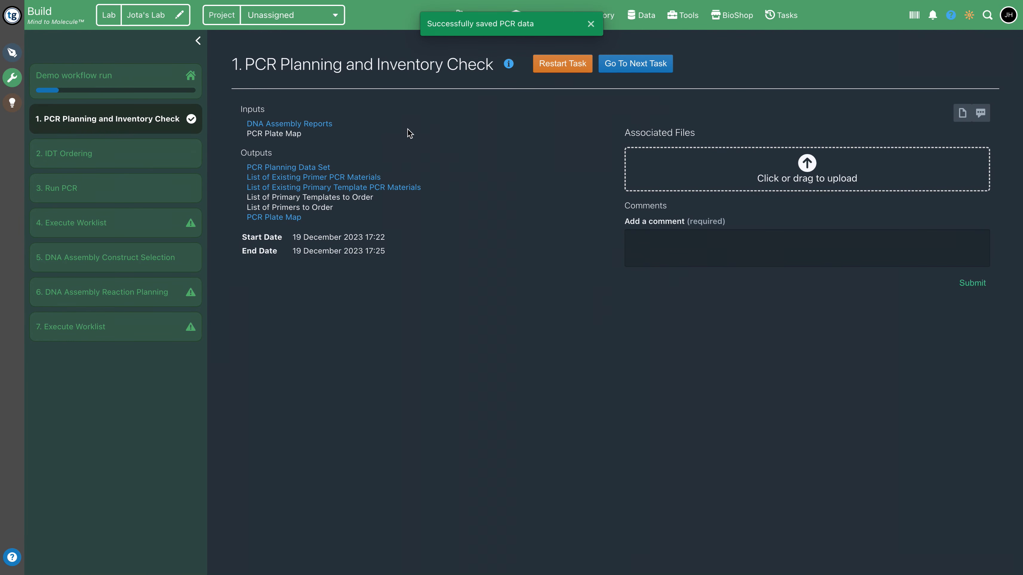
left_click(591, 25)
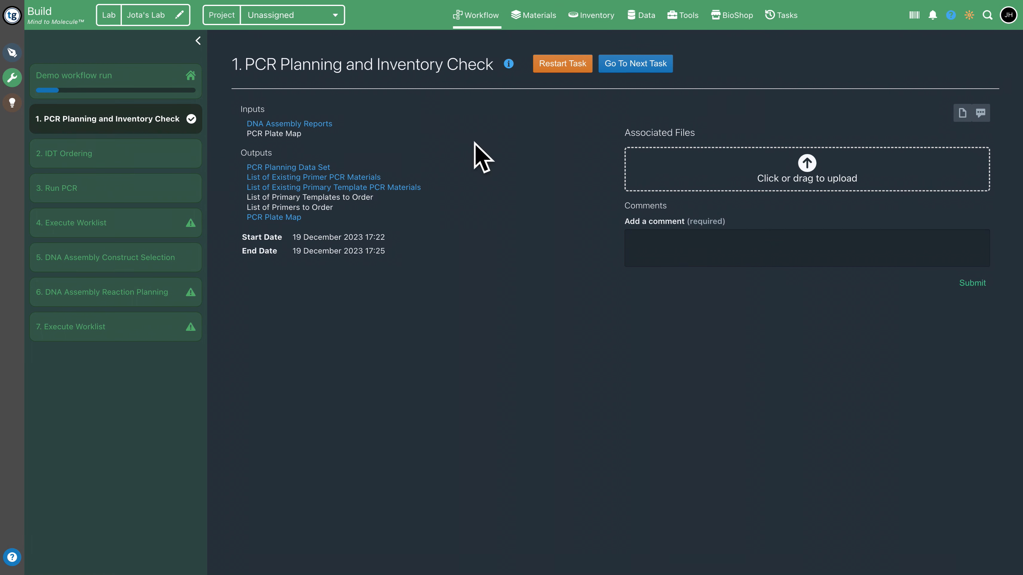
Move on to the IDT Ordering task and skip it
left_click(630, 74)
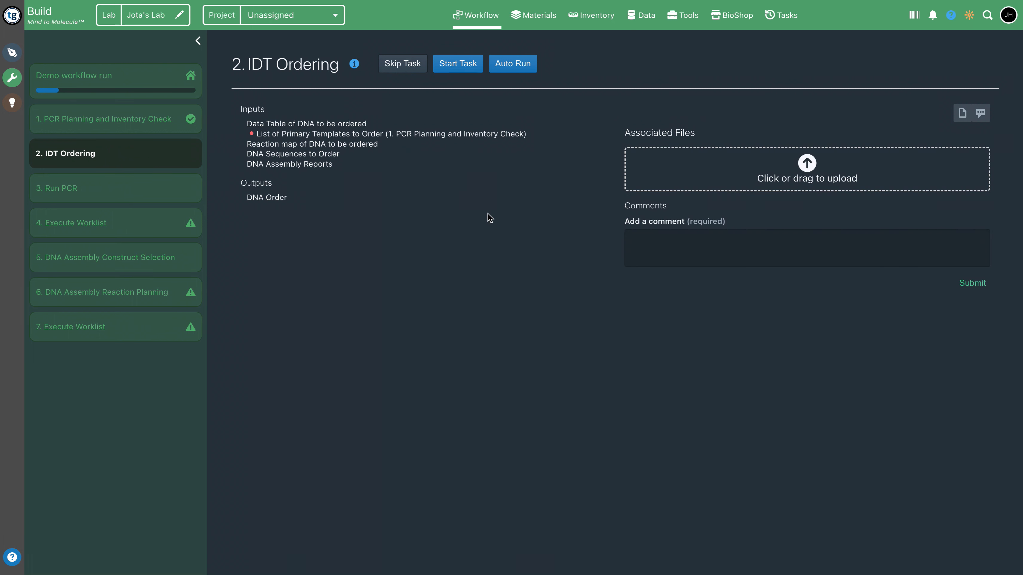
mouse_move(354, 135)
left_click(403, 63)
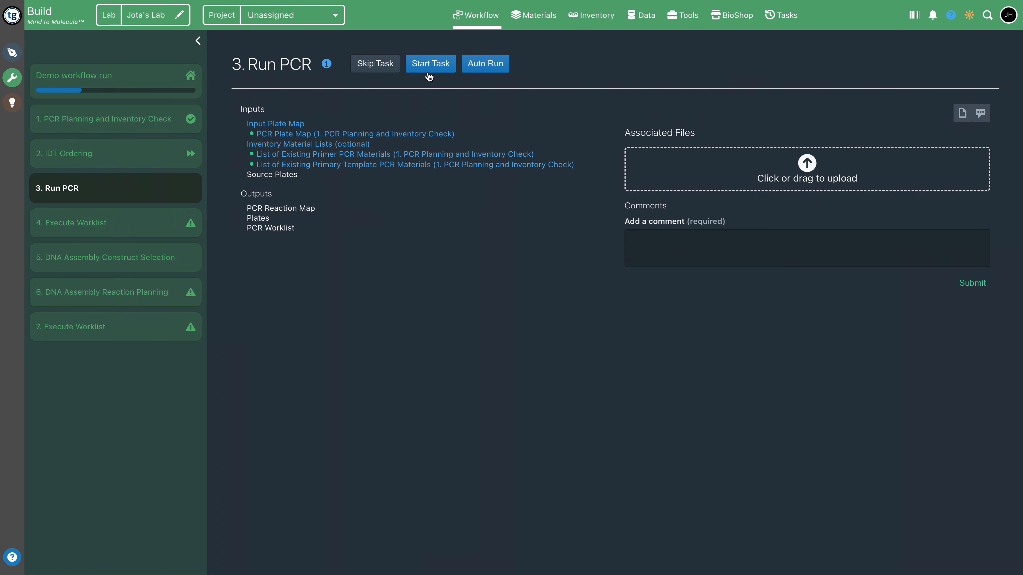
Start the Run PCR task, review its preselected plate map, inventory lists and material validation, and proceed to PCR configuration
left_click(429, 64)
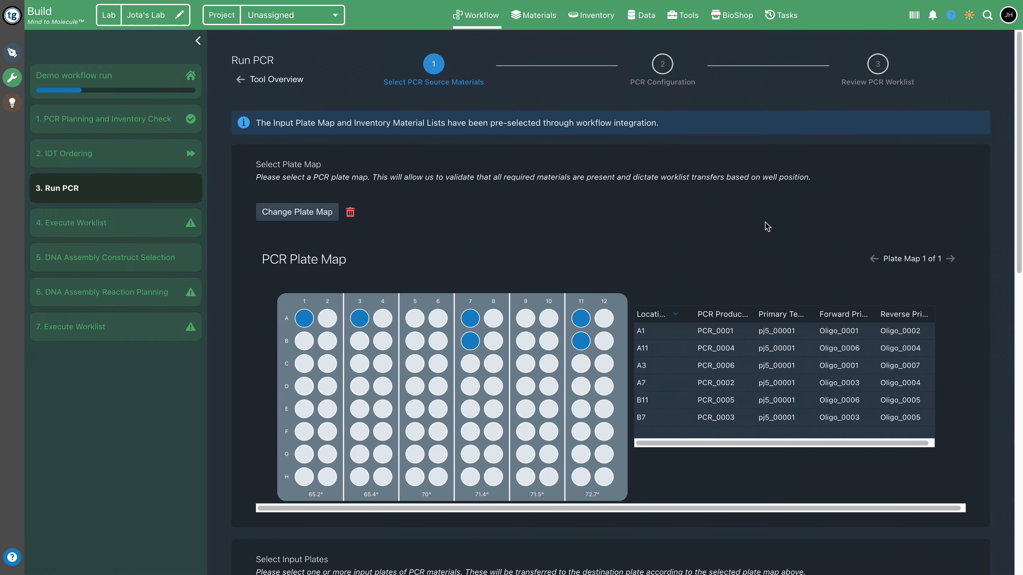
scroll(766, 222, "down", 2)
scroll(929, 266, "down", 5)
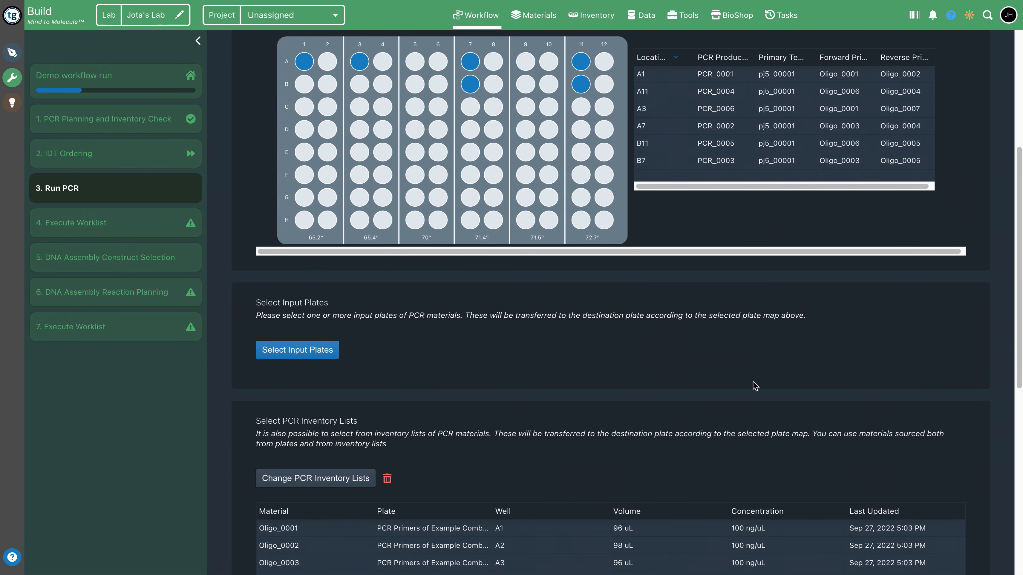
scroll(838, 322, "down", 7)
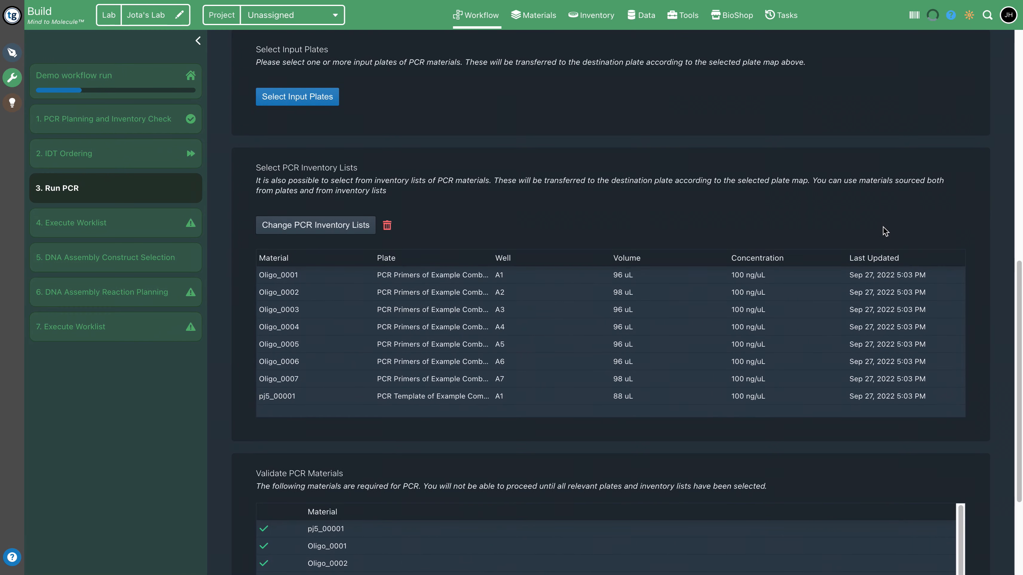
scroll(964, 222, "down", 4)
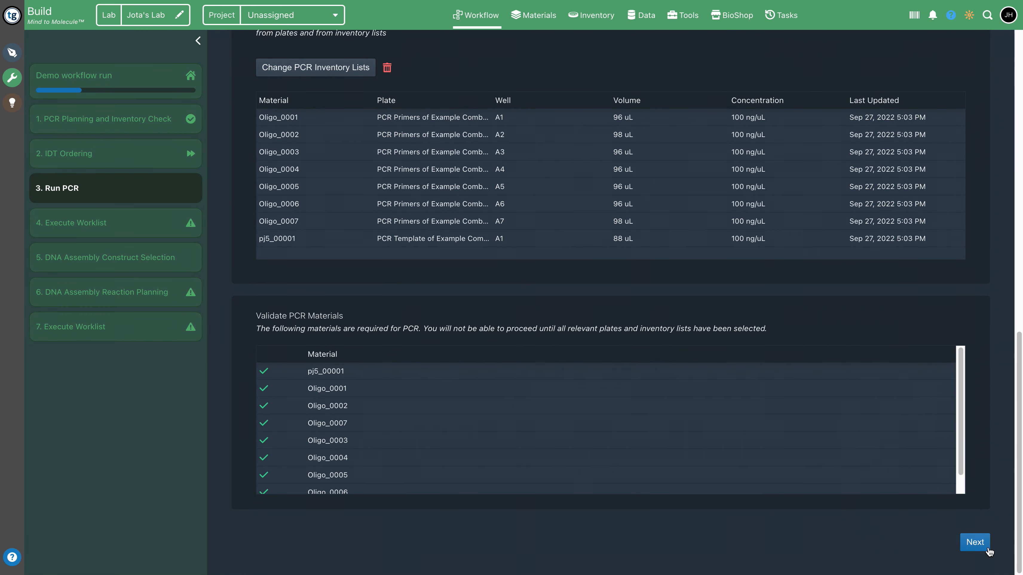
left_click(976, 544)
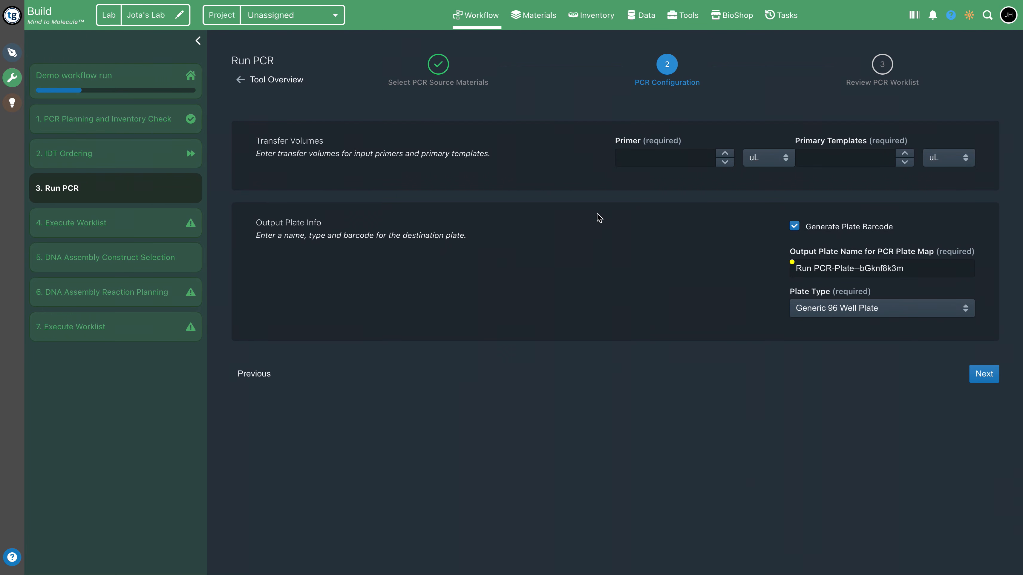
Set the primer and primary template transfer volumes to 1 uL each, and proceed with the Generic 96 Well Plate output
left_click(627, 160)
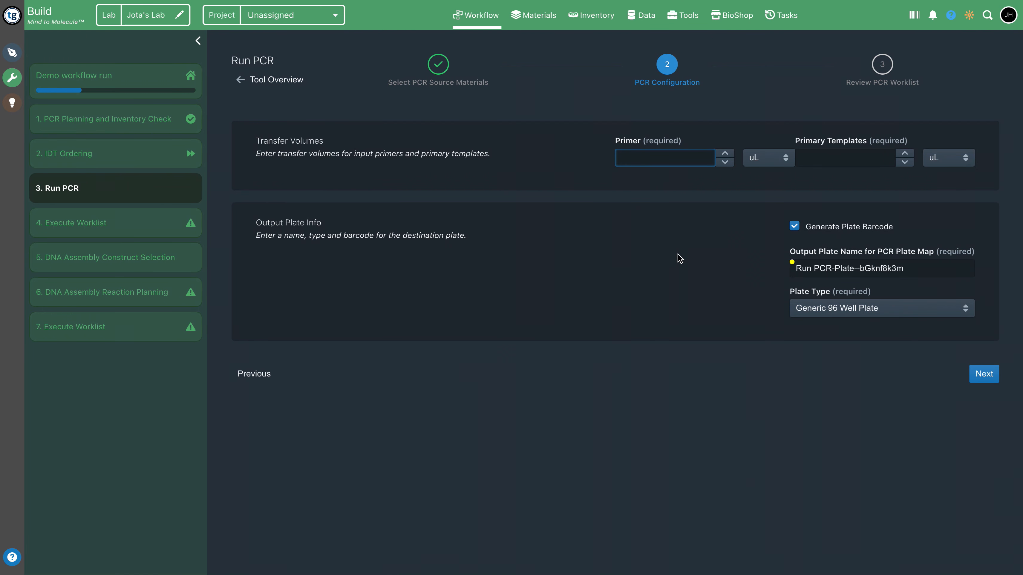
type("1")
left_click(811, 161)
type("1")
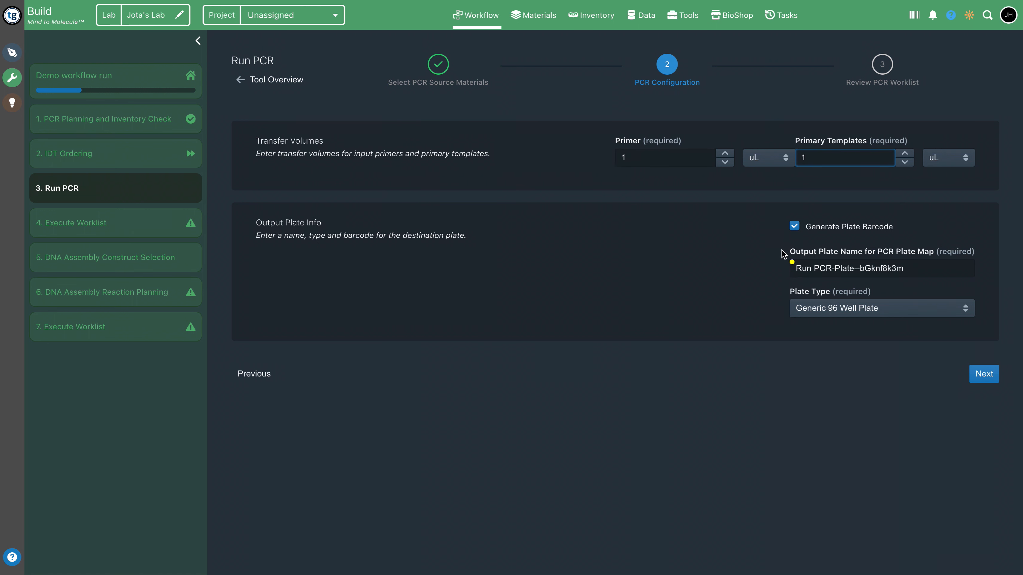
left_click(984, 375)
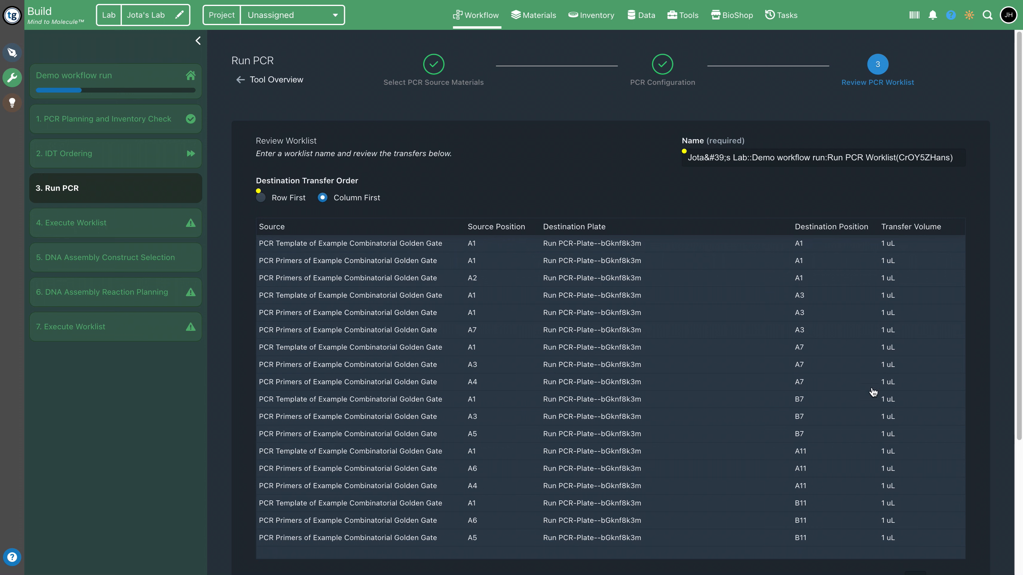
Review the column-first PCR transfers and generate the worklist with the default worklist and reaction map names
scroll(665, 294, "down", 5)
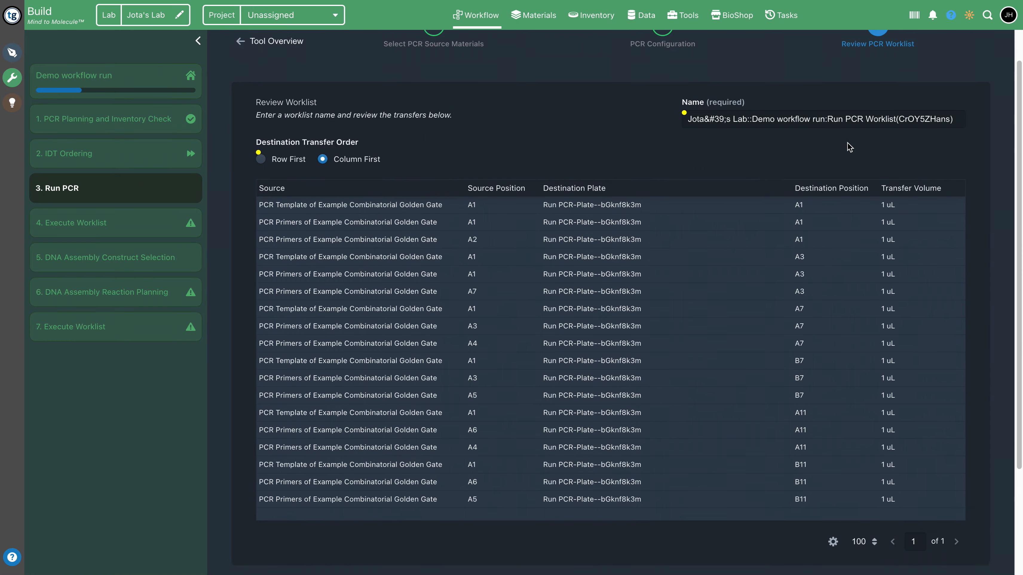
scroll(974, 192, "up", 1)
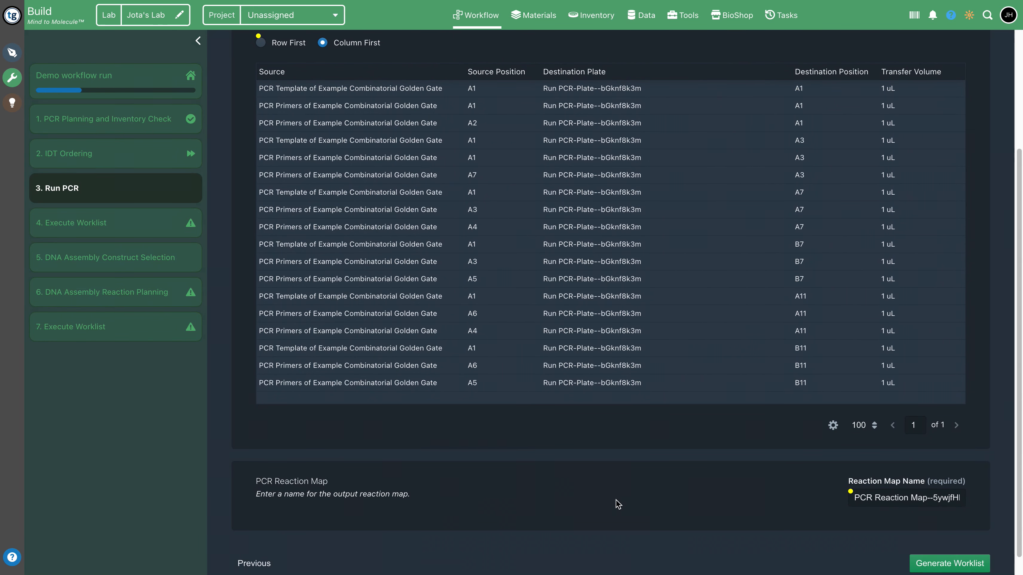
scroll(619, 505, "down", 1)
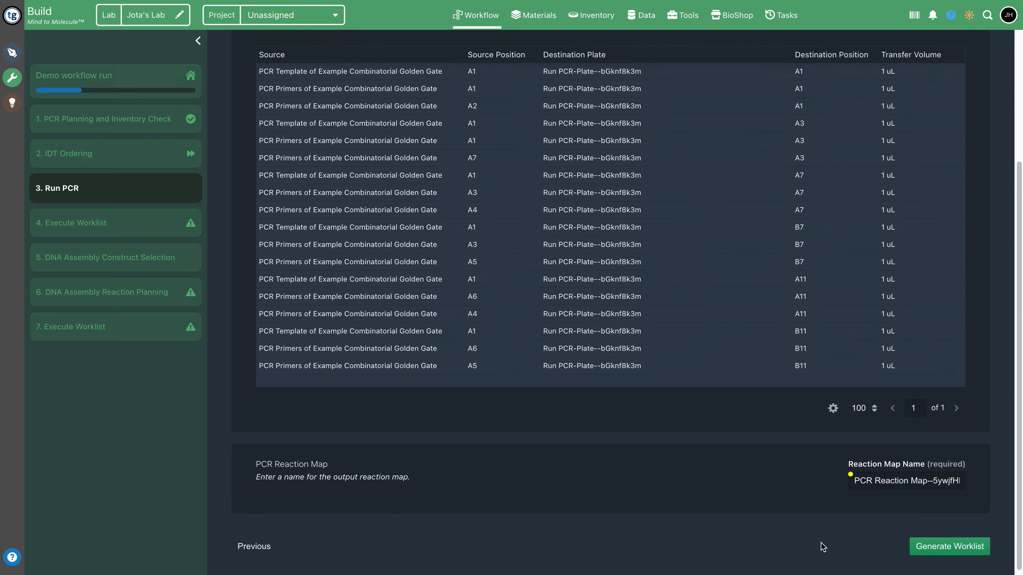
left_click(942, 548)
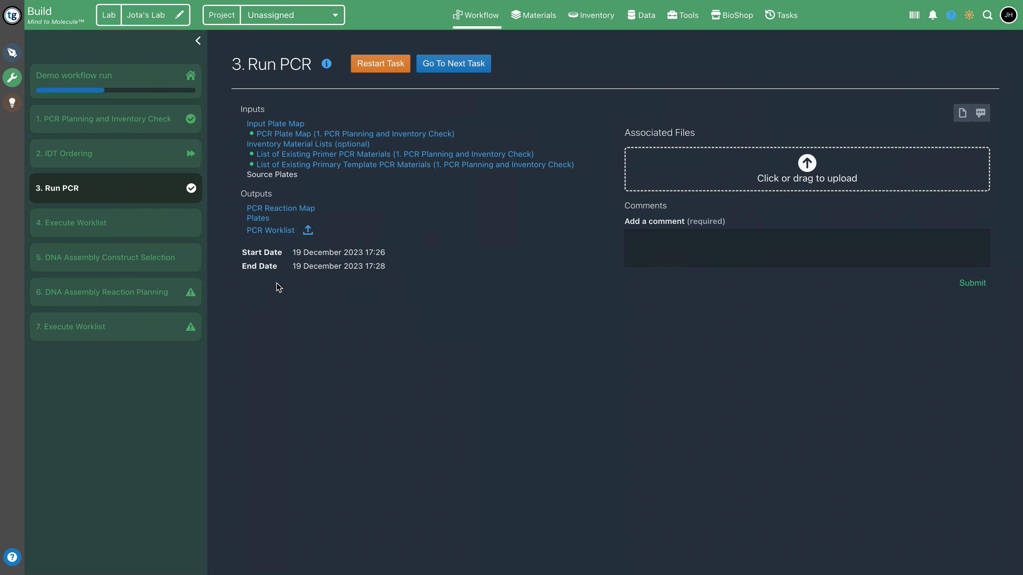
Look through the liquid handler formats offered for exporting the PCR worklist, without exporting it
left_click(309, 232)
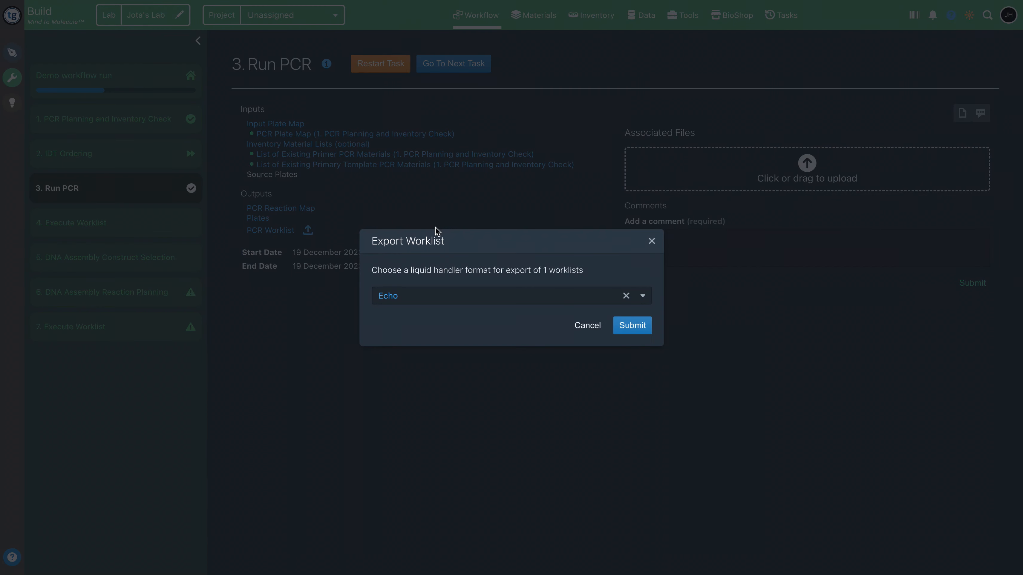
left_click(642, 296)
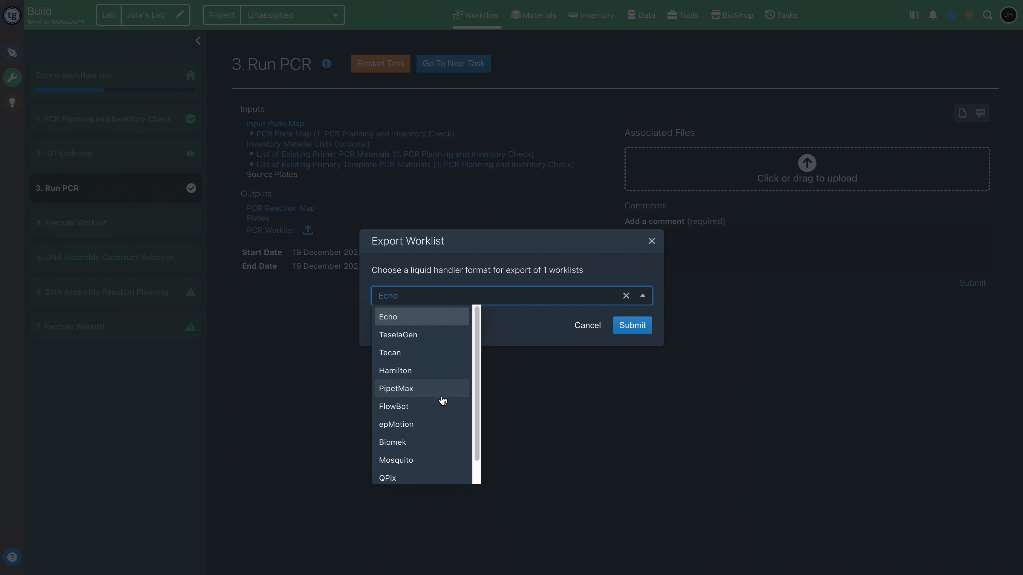
scroll(441, 407, "down", 1)
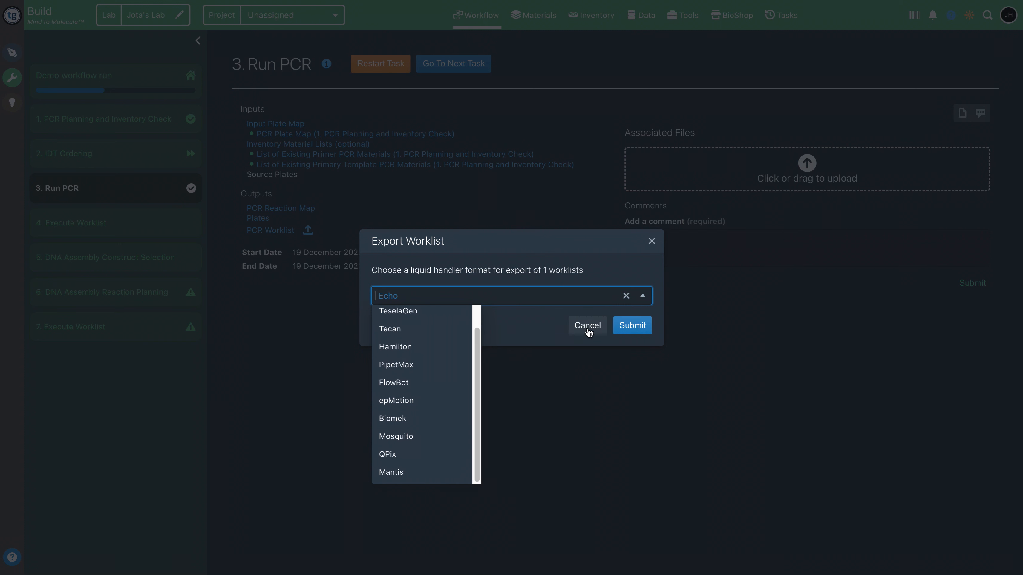
left_click(587, 326)
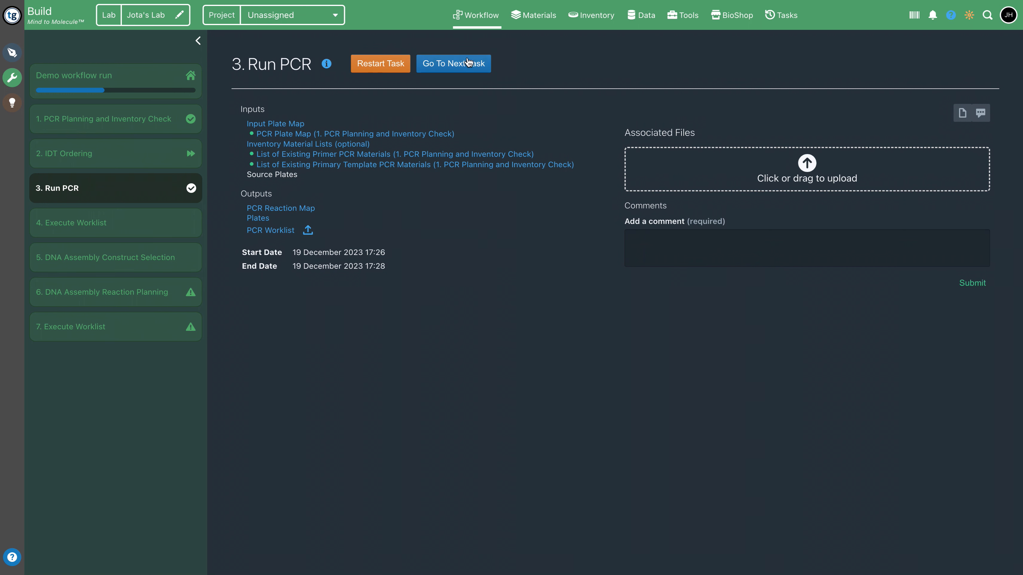
Start task 4, Execute Worklist, preview the PCR worklist's transfers, and validate and execute the worklist
left_click(464, 68)
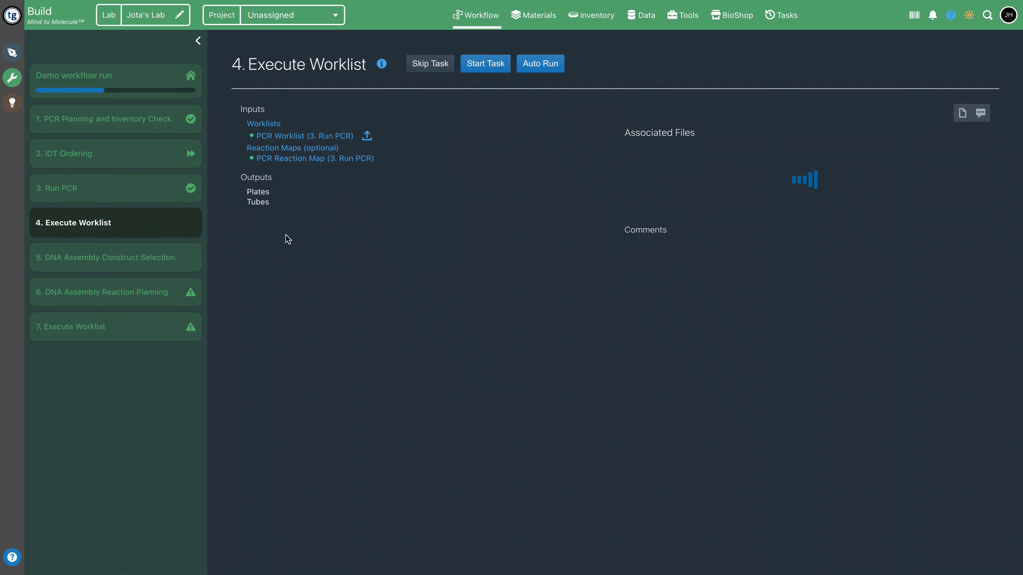
left_click(481, 65)
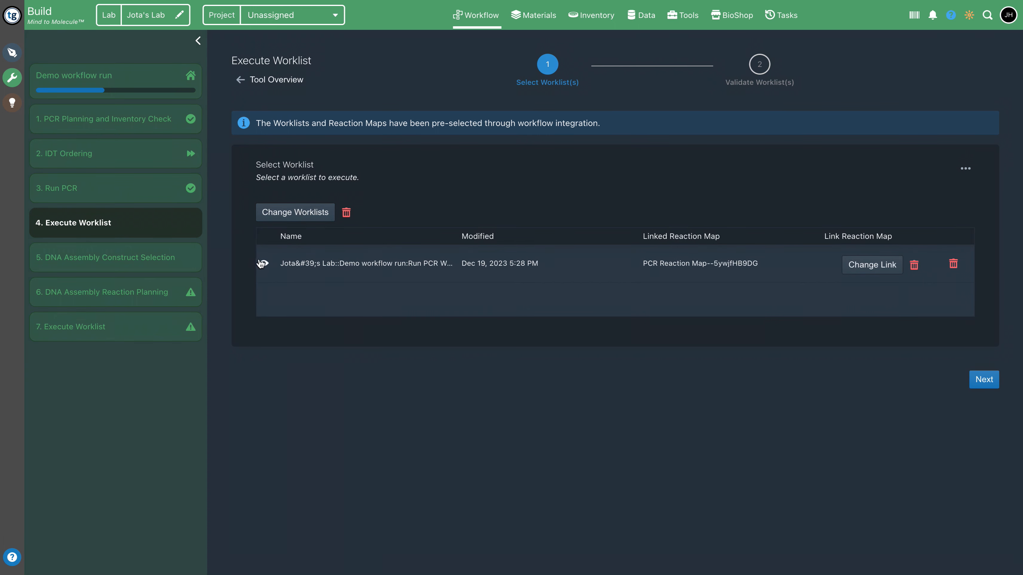
left_click(308, 278)
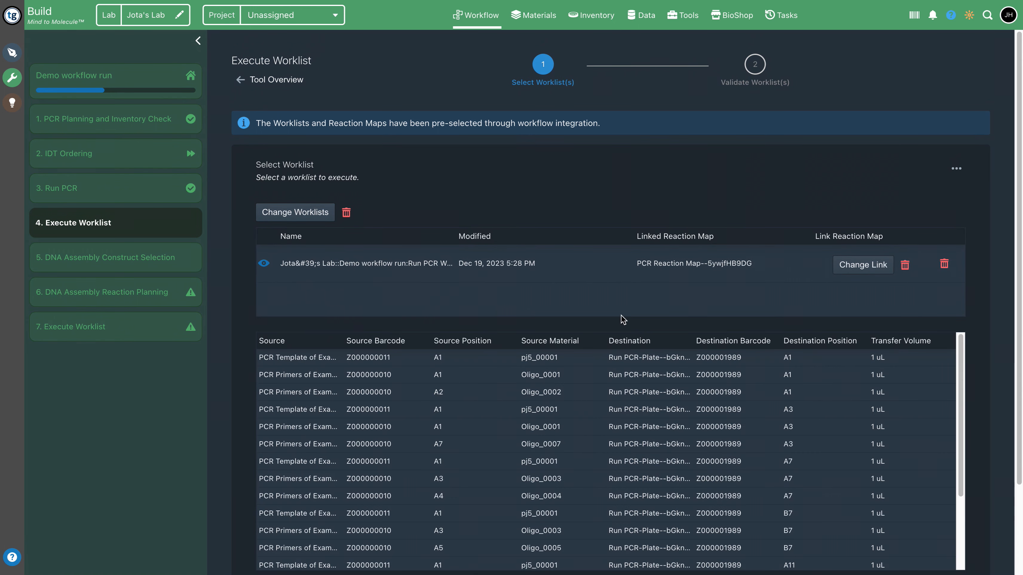
scroll(742, 227, "down", 3)
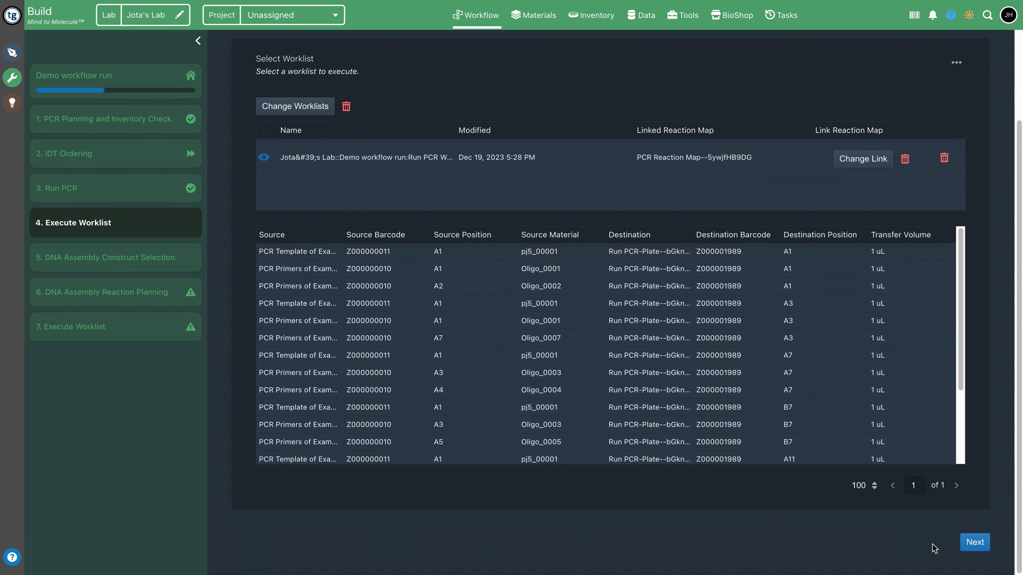
left_click(975, 543)
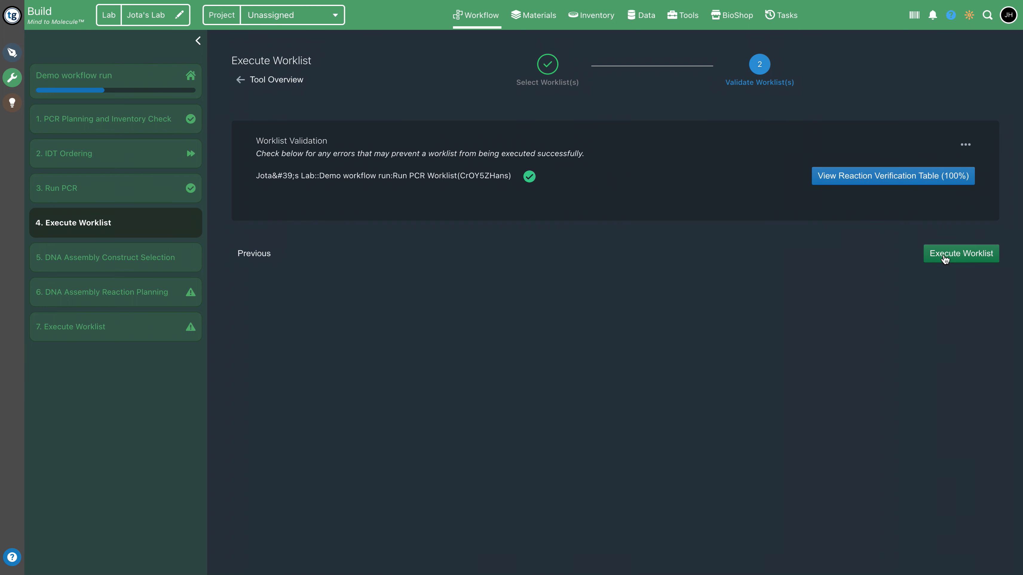
left_click(961, 258)
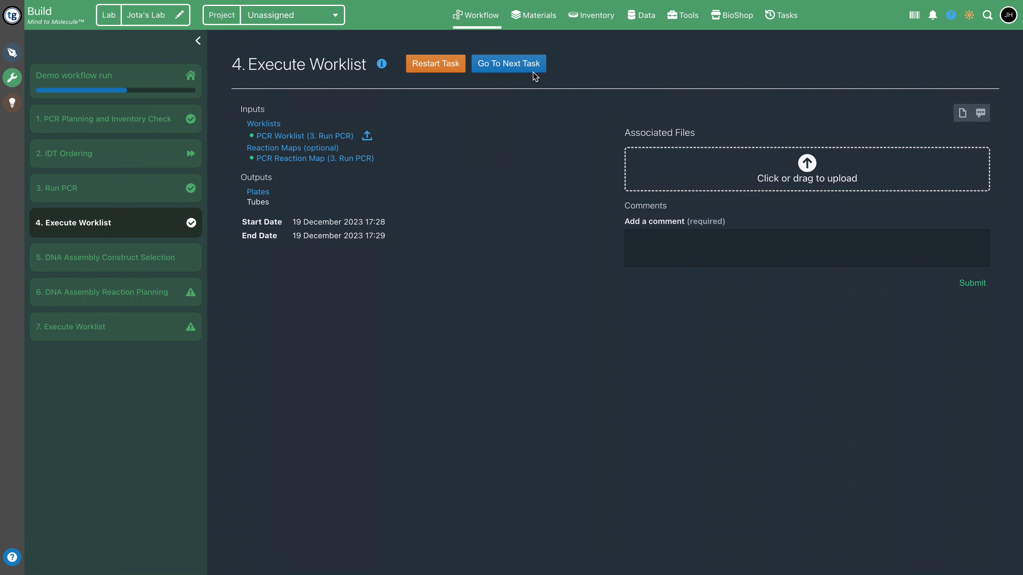
Start the DNA Assembly Construct Selection task and load the first Combinatorial GG report in the list as its DNA assembly report
left_click(506, 72)
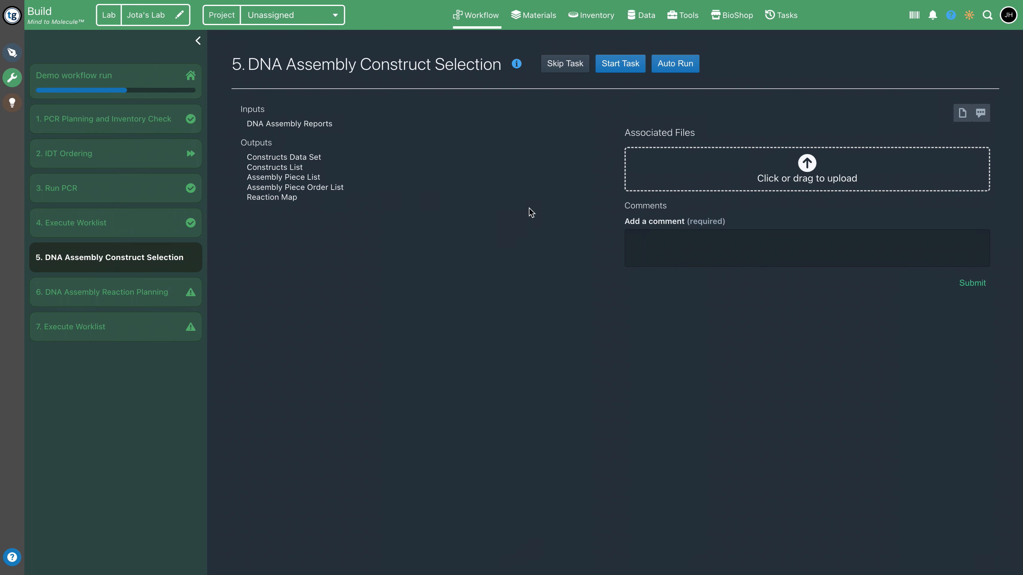
left_click(614, 67)
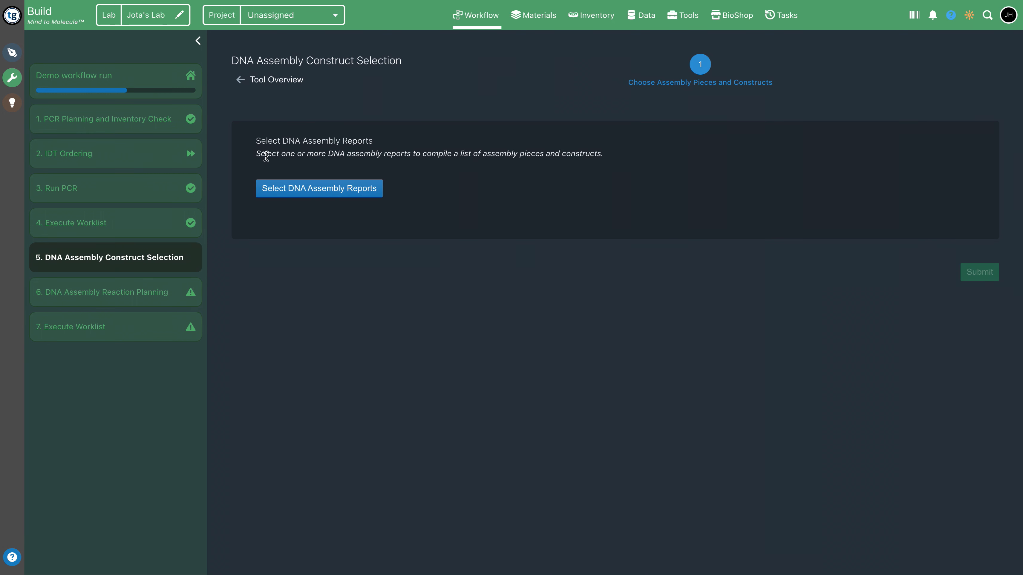
left_click(340, 195)
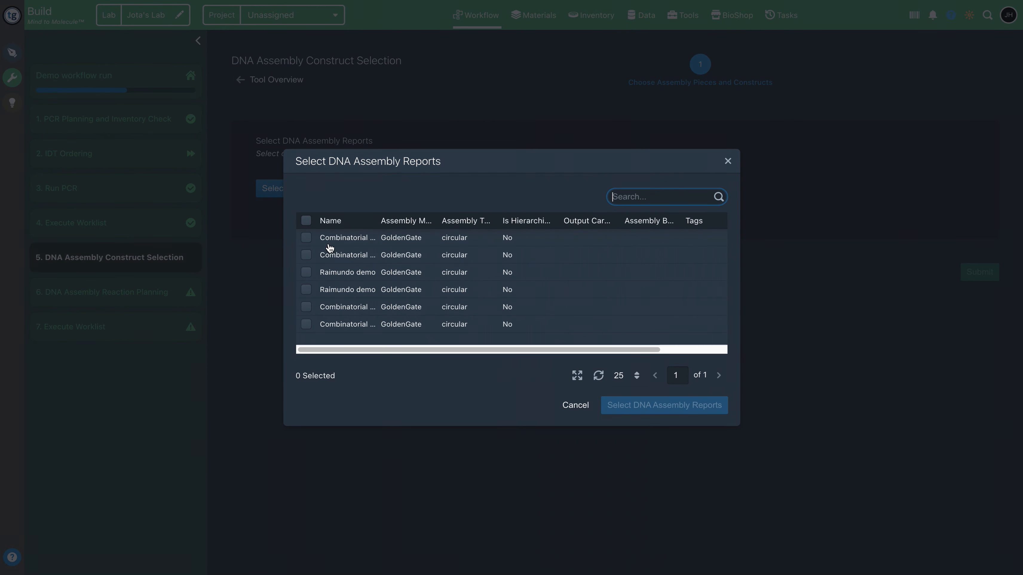
left_click(307, 238)
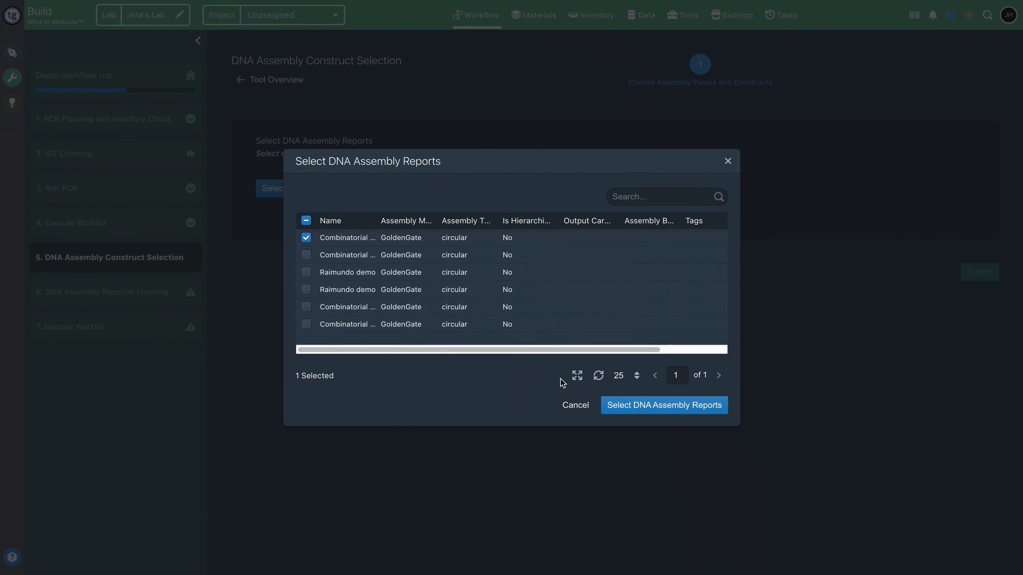
left_click(651, 408)
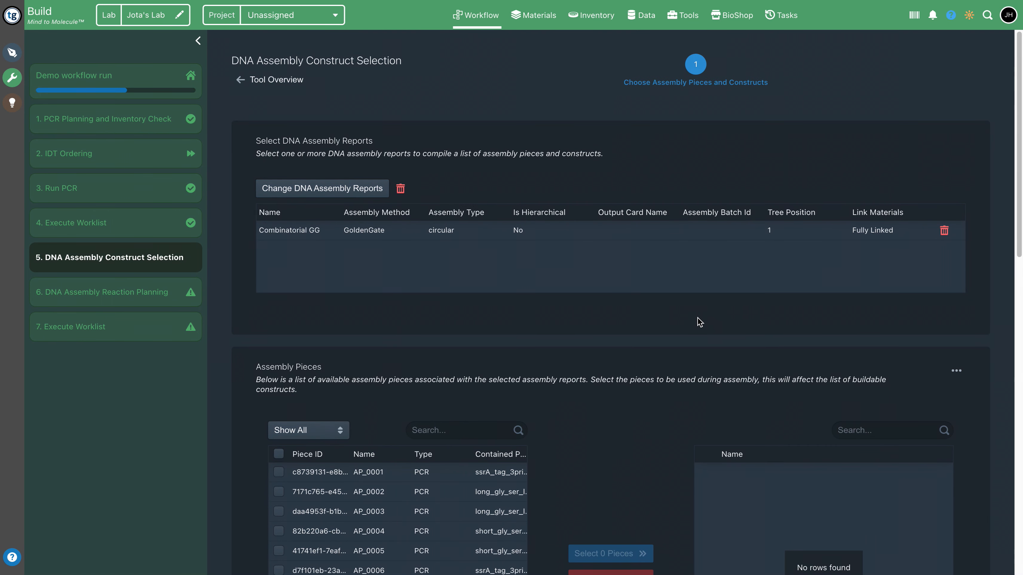
Select all six assembly pieces, AP_0001 through AP_0006, and add them to the pieces used for assembly
scroll(698, 319, "down", 6)
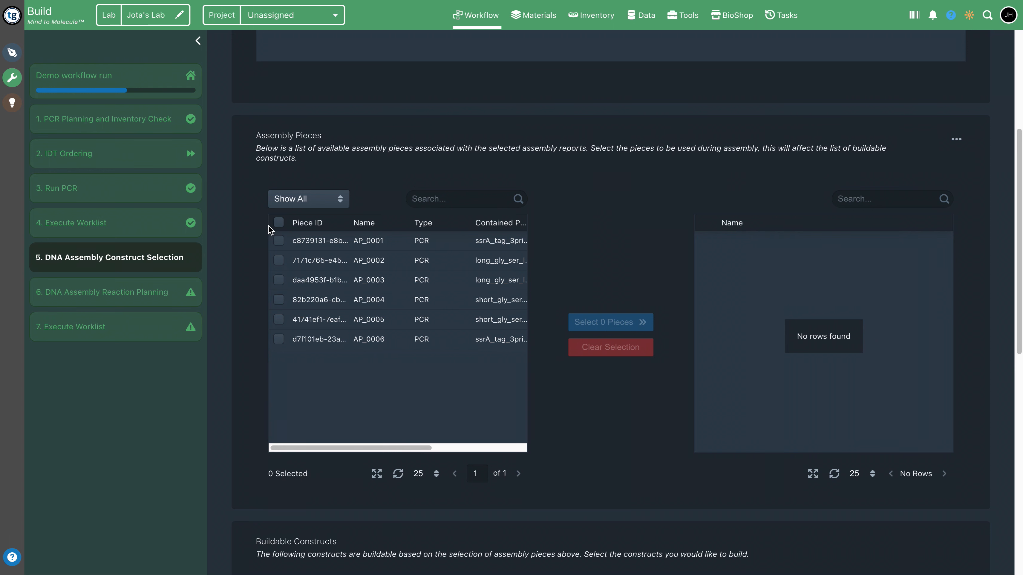
scroll(276, 227, "down", 5)
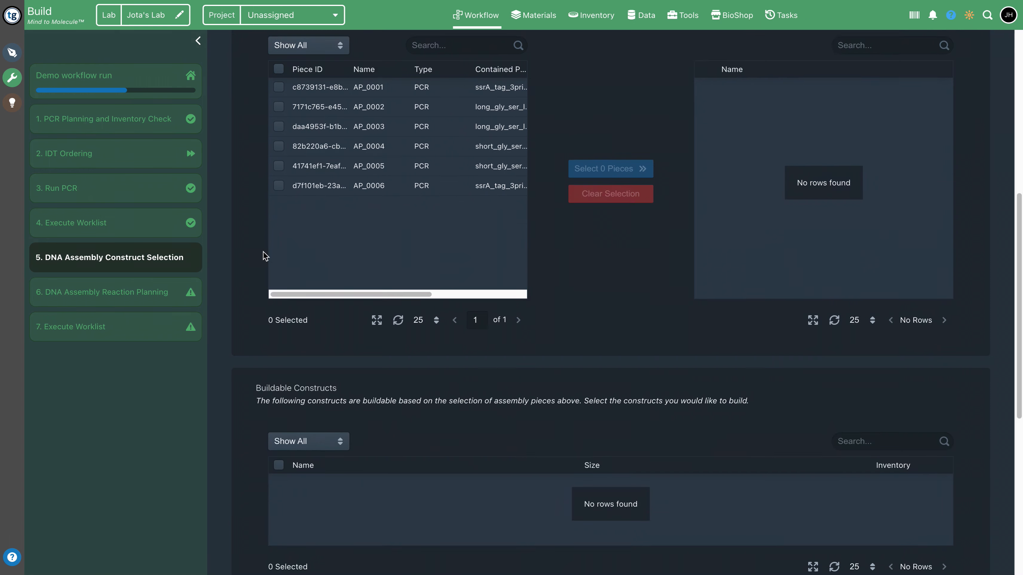
scroll(264, 61, "up", 3)
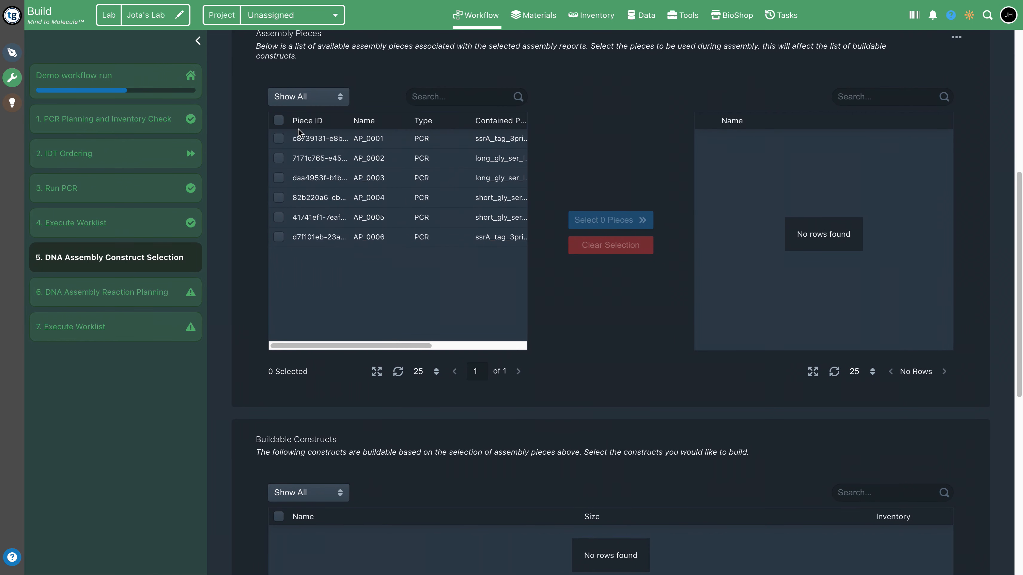
left_click(281, 124)
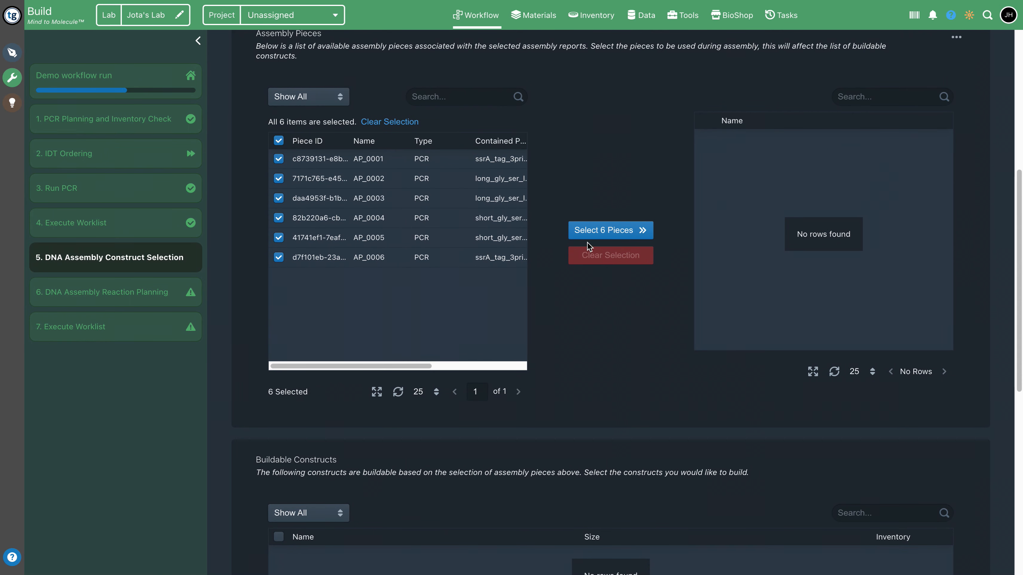
left_click(599, 232)
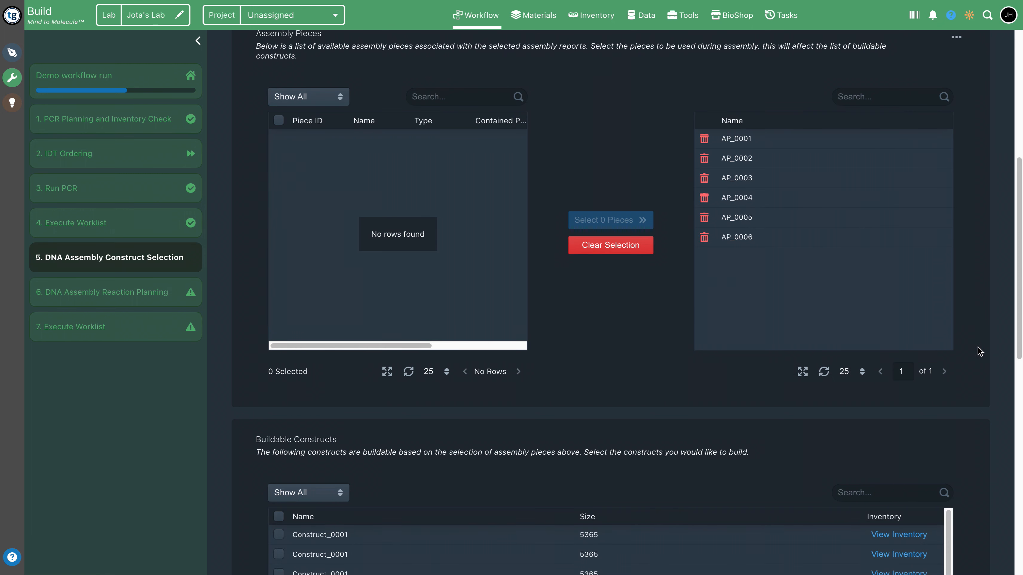
Select every buildable construct on the page, check their inventory status, and submit the construct selection with the default output names
scroll(979, 380, "down", 5)
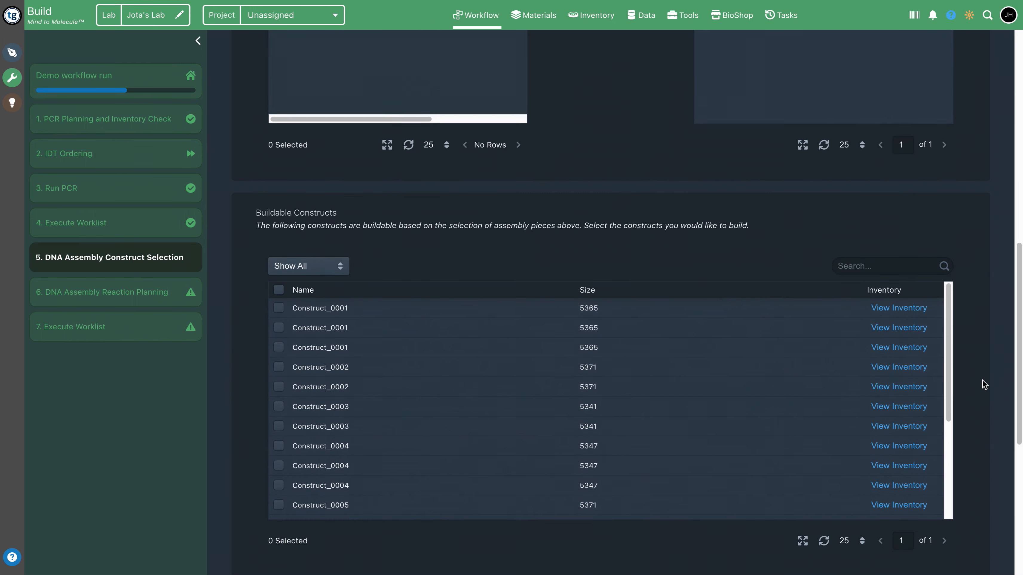
left_click(279, 291)
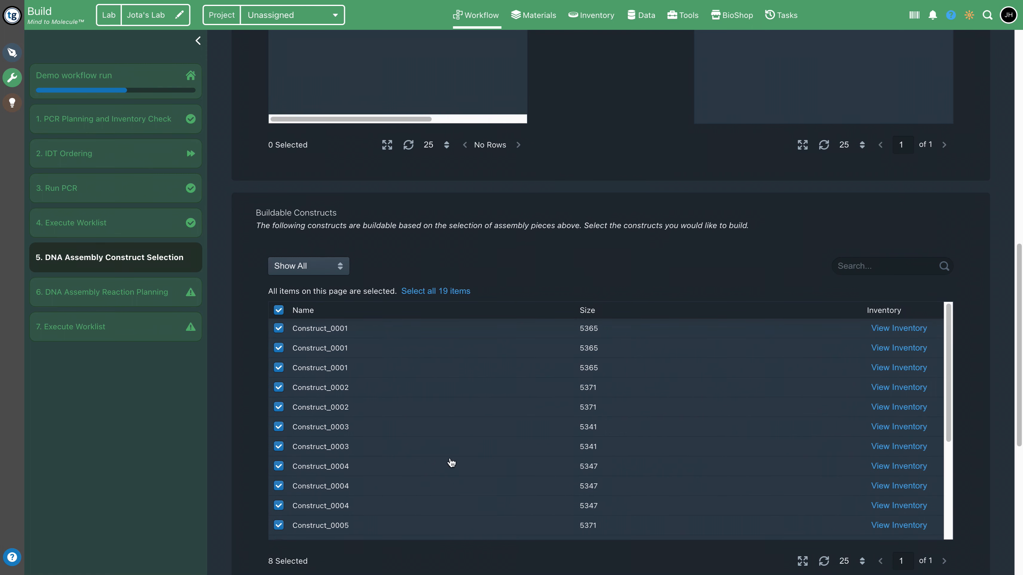
scroll(468, 379, "down", 4)
scroll(932, 359, "down", 10)
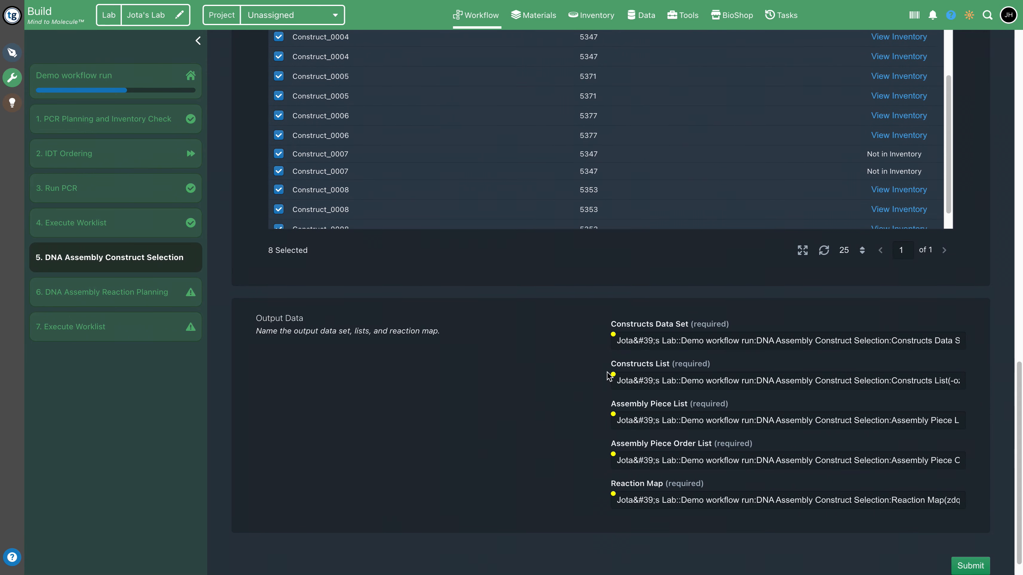
scroll(563, 391, "up", 1)
scroll(527, 385, "up", 8)
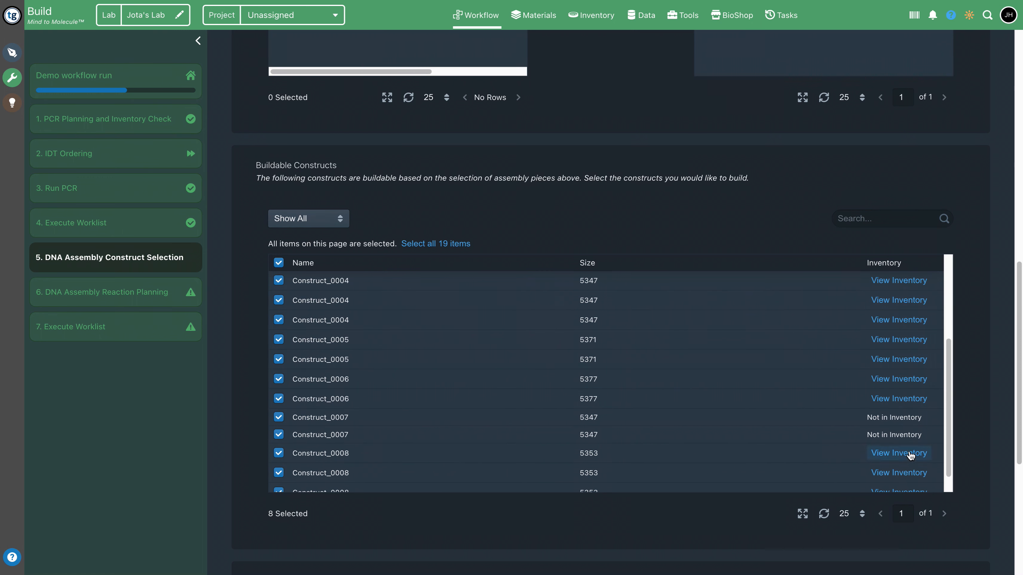
scroll(993, 395, "down", 3)
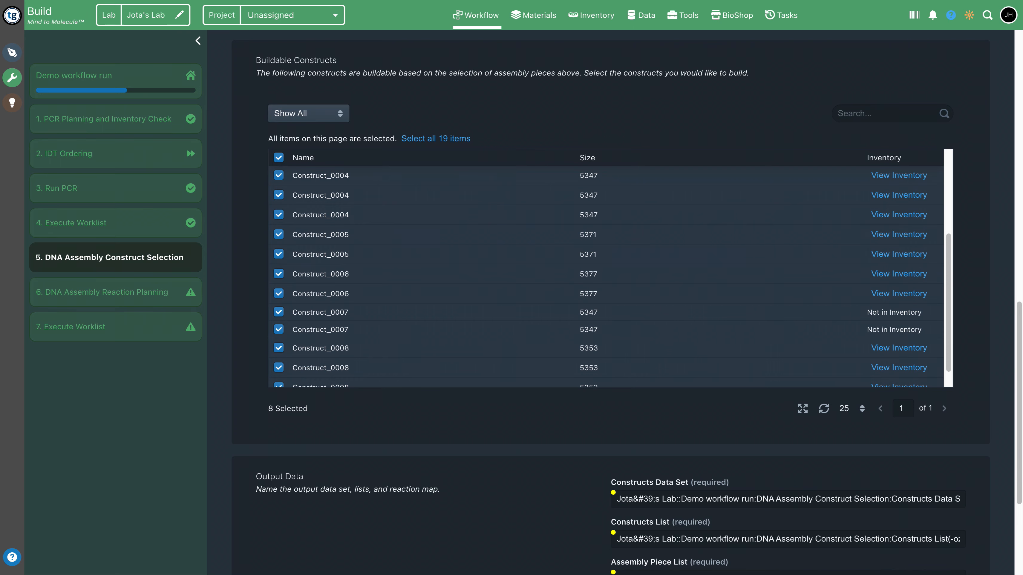
scroll(615, 498, "down", 5)
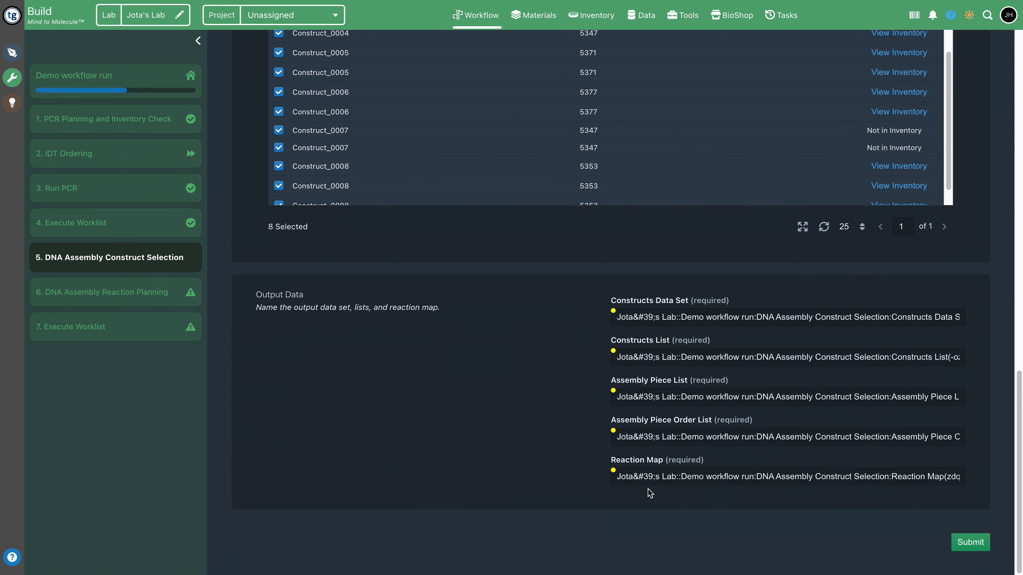
left_click(970, 544)
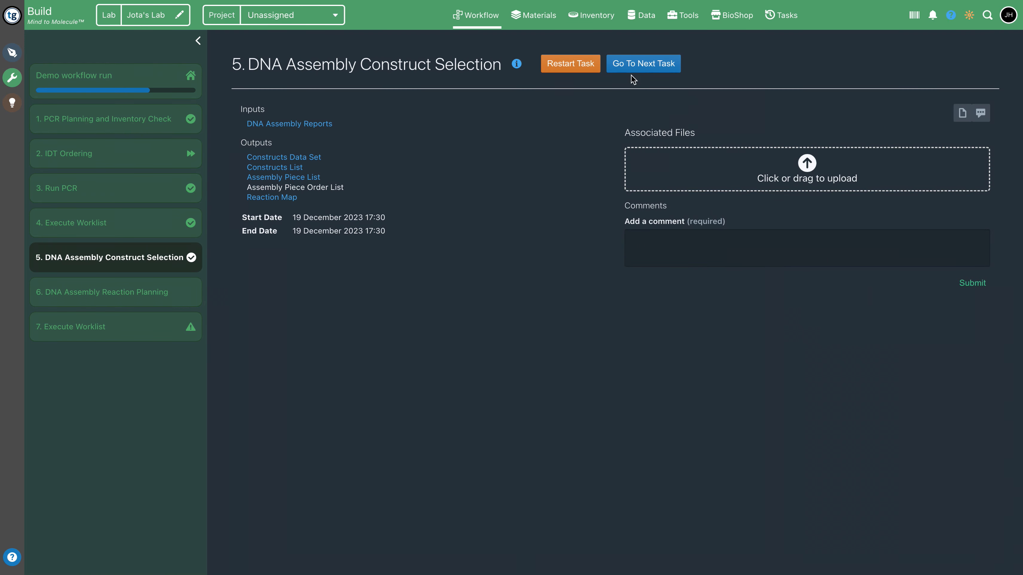
Start task 6, DNA Assembly Reaction Planning, and review its pre-selected construct reactions and source plate
left_click(643, 65)
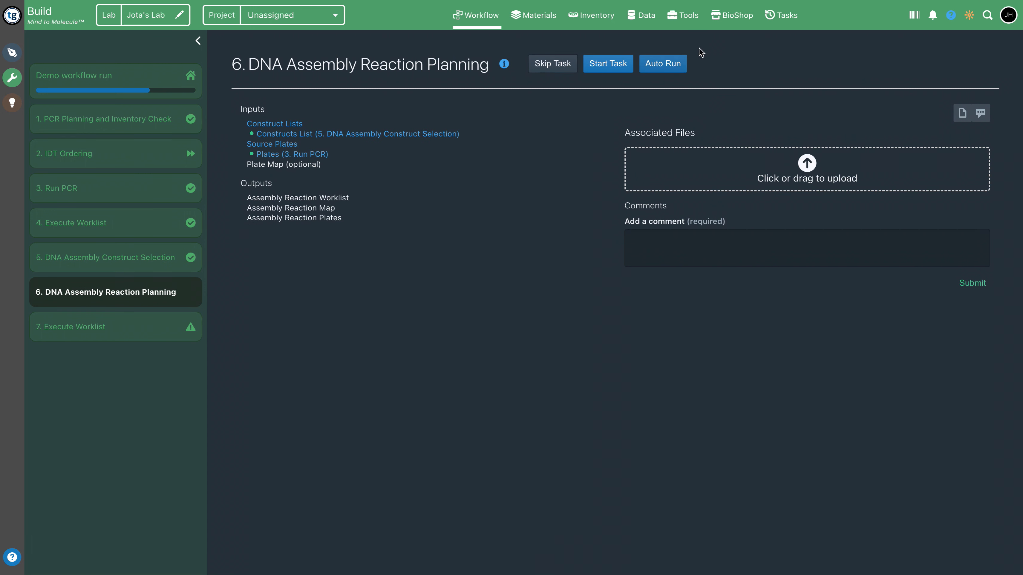
left_click(610, 70)
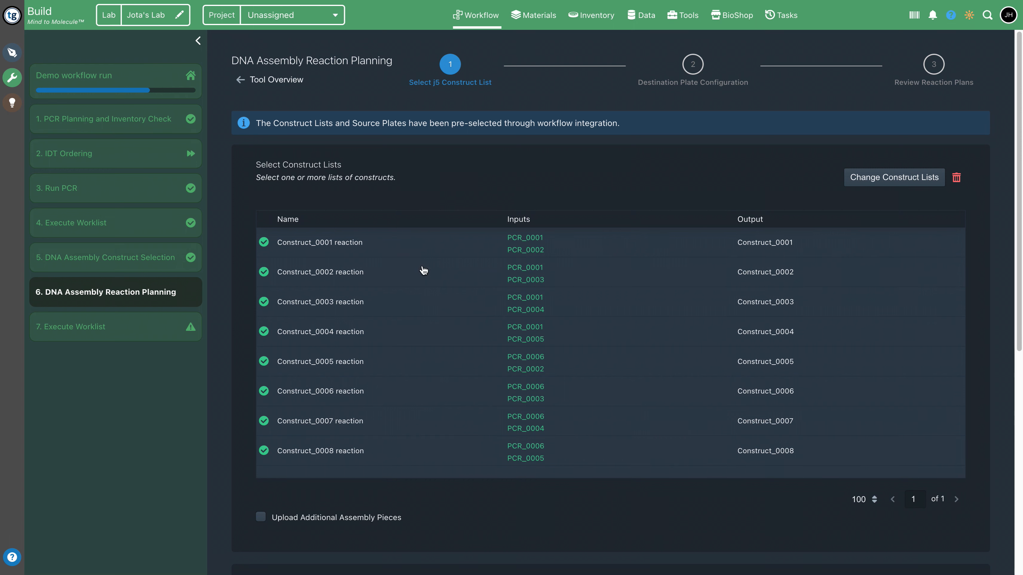
scroll(498, 407, "down", 6)
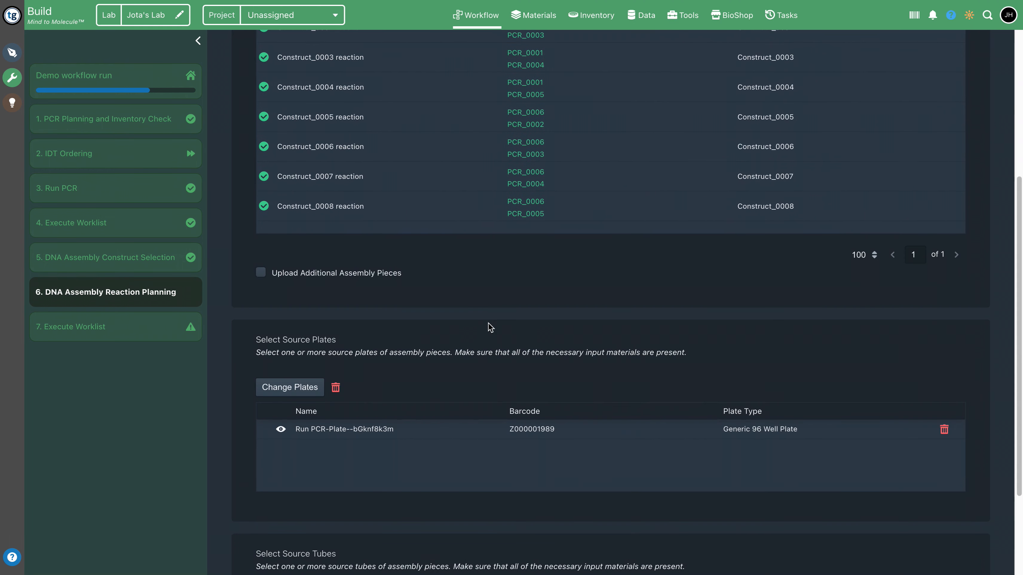
scroll(500, 258, "down", 2)
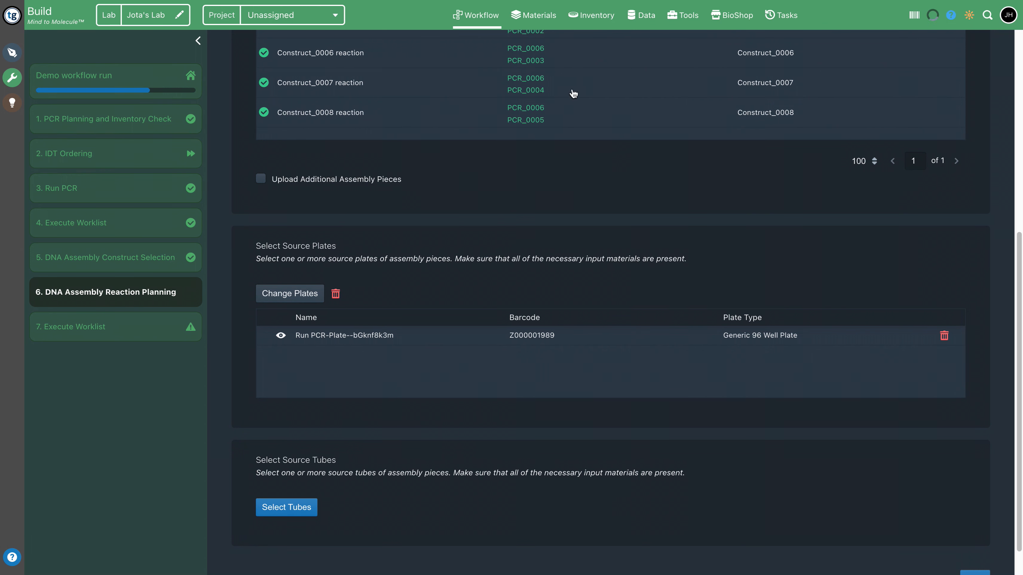
scroll(708, 184, "down", 1)
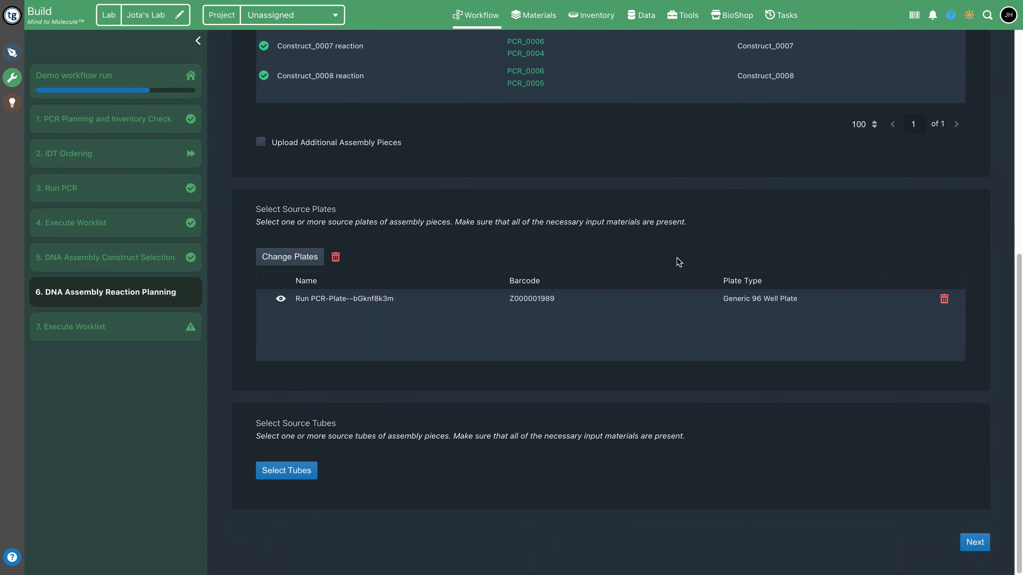
Continue to the destination plate configuration and set the plate type to Generic 96 Well Plate
left_click(974, 543)
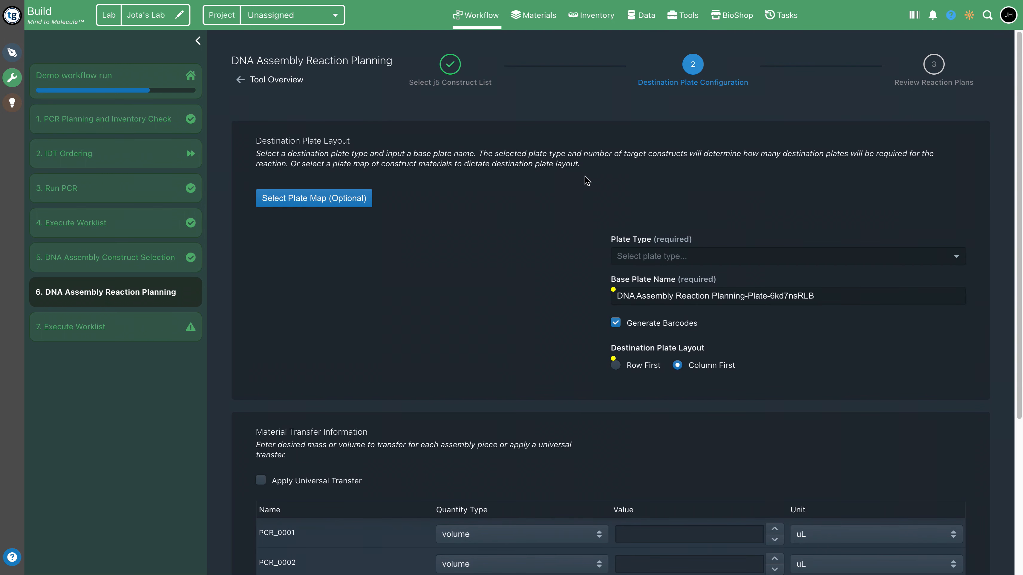
left_click(696, 255)
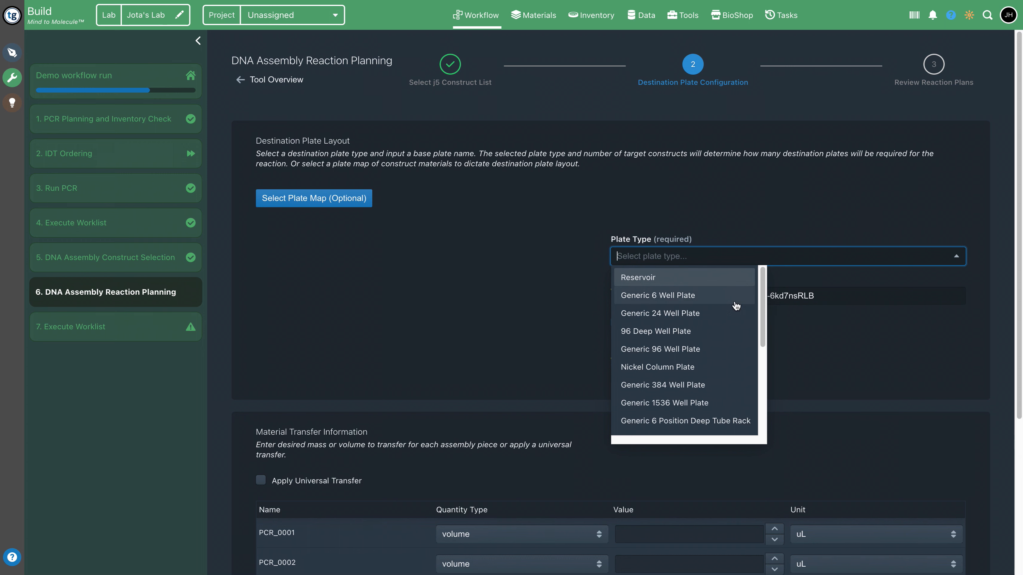
left_click(698, 353)
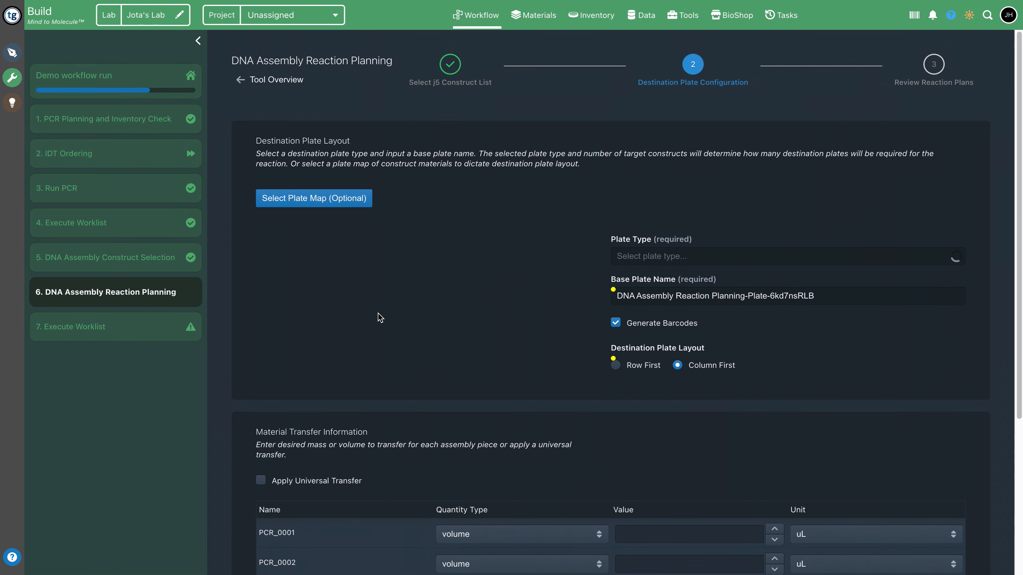
Apply a universal transfer volume of 1 nL to all assembly pieces, keeping the column-first destination layout
scroll(461, 265, "down", 3)
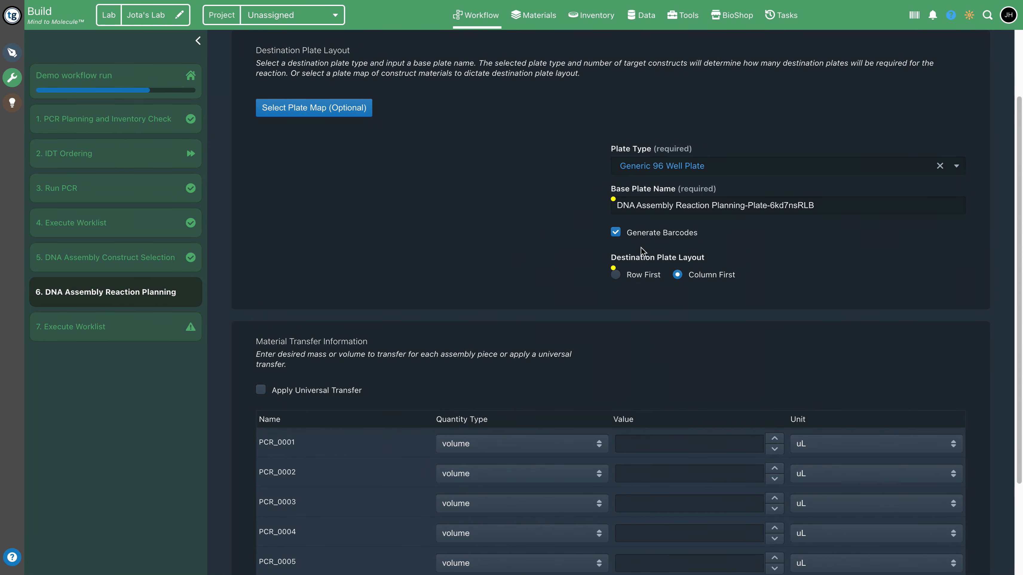
scroll(854, 265, "down", 2)
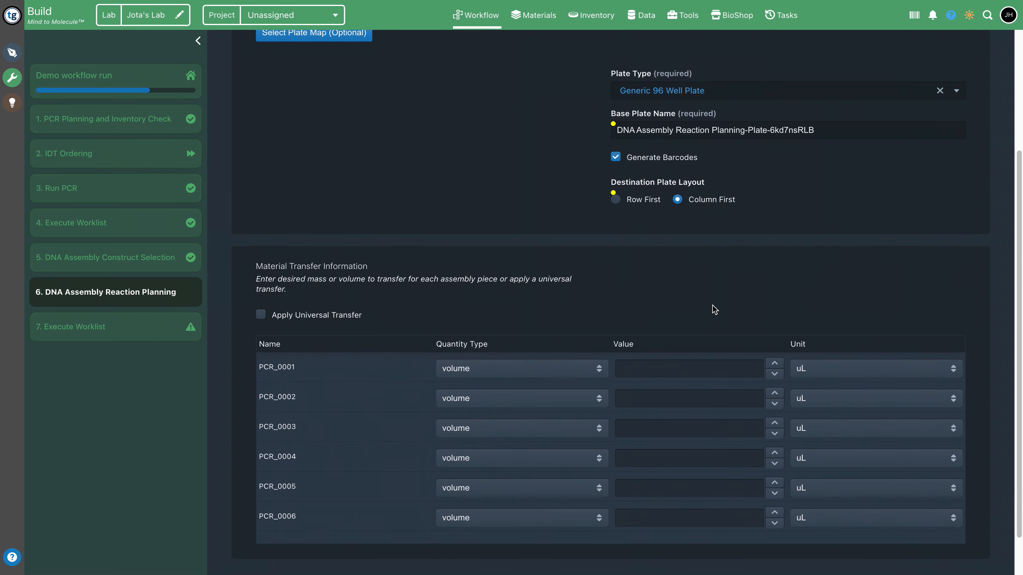
scroll(714, 309, "down", 1)
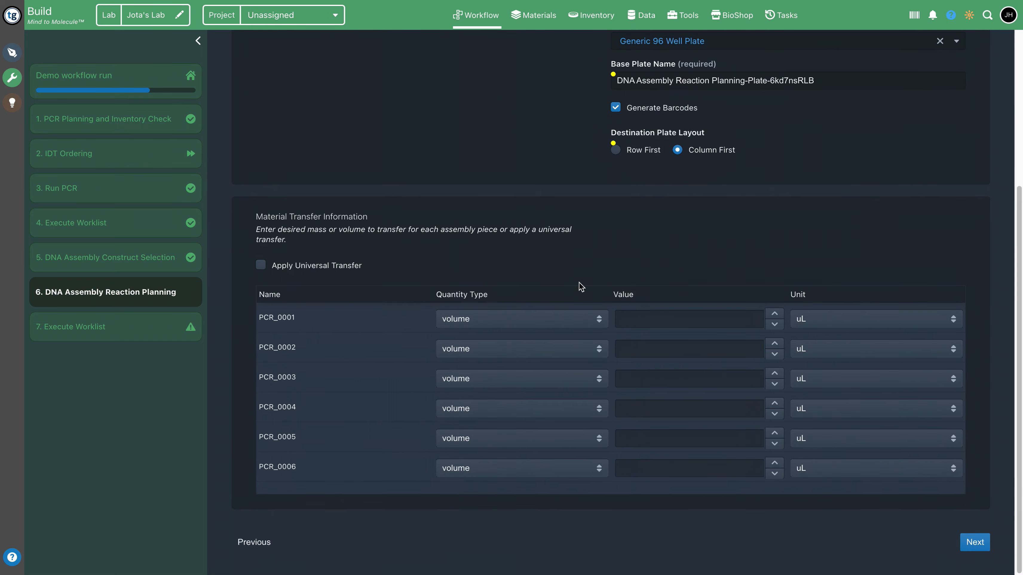
left_click(260, 267)
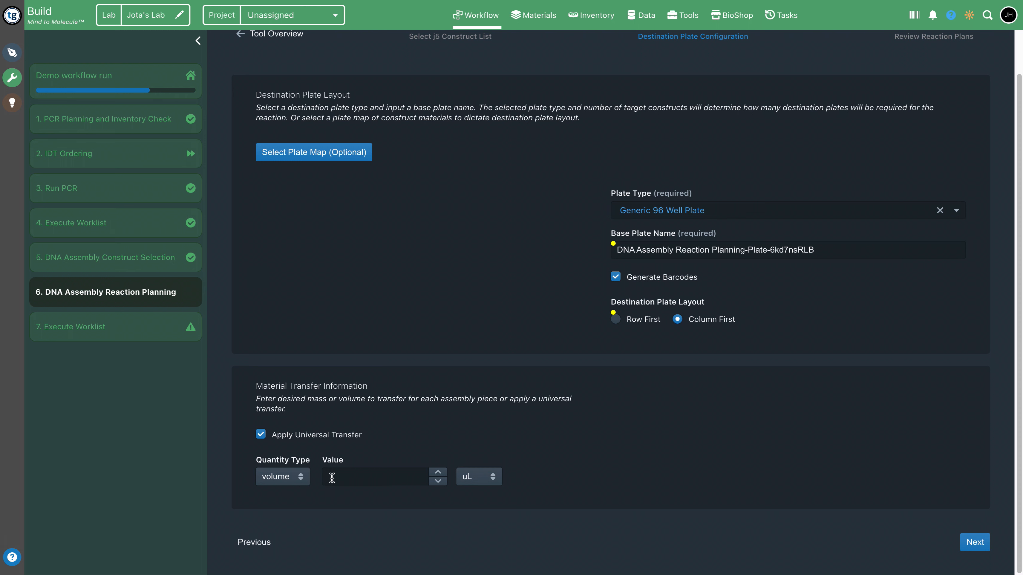
left_click(372, 476)
type("1")
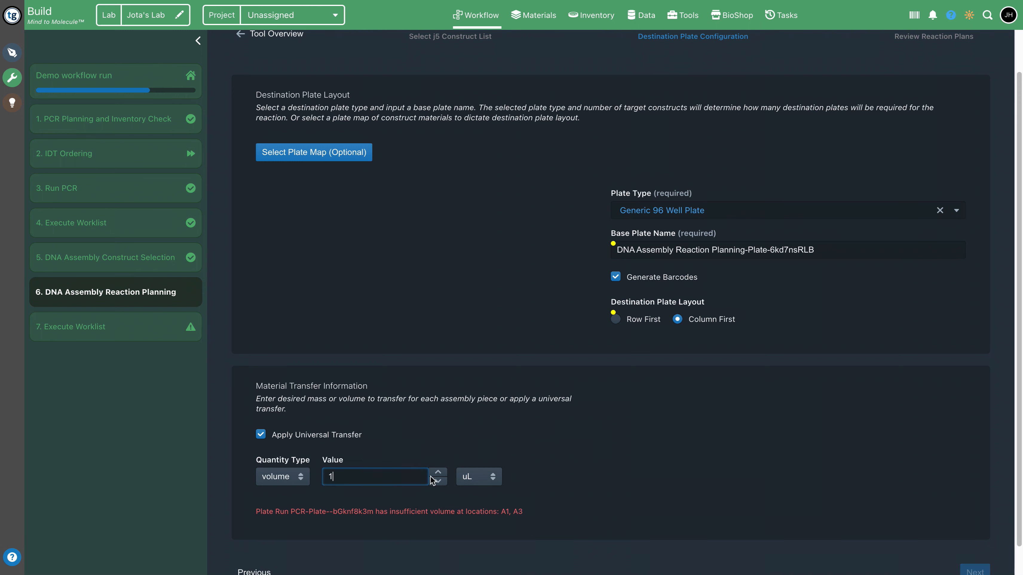
left_click(469, 477)
left_click(473, 464)
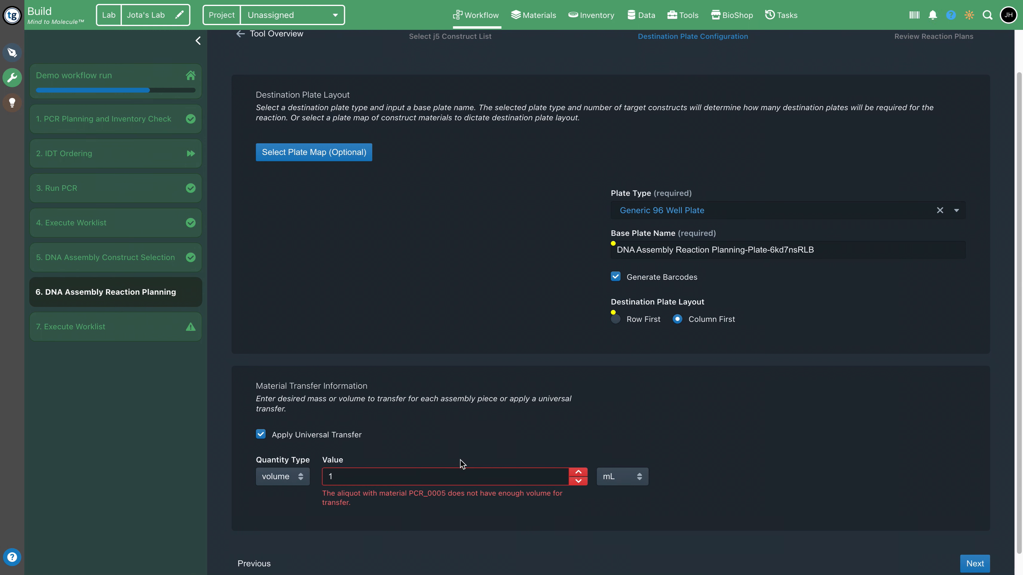
left_click(616, 478)
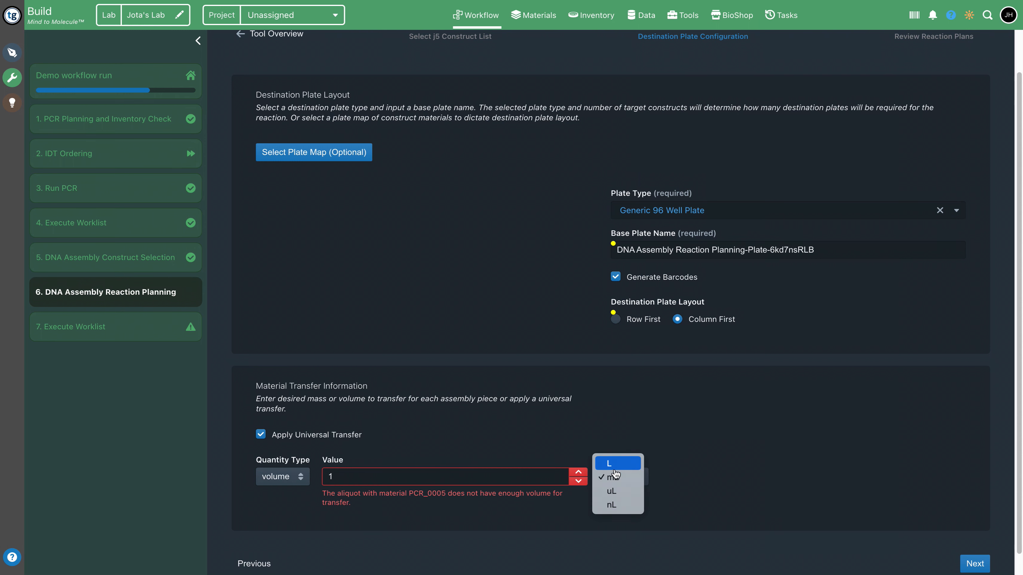
left_click(618, 510)
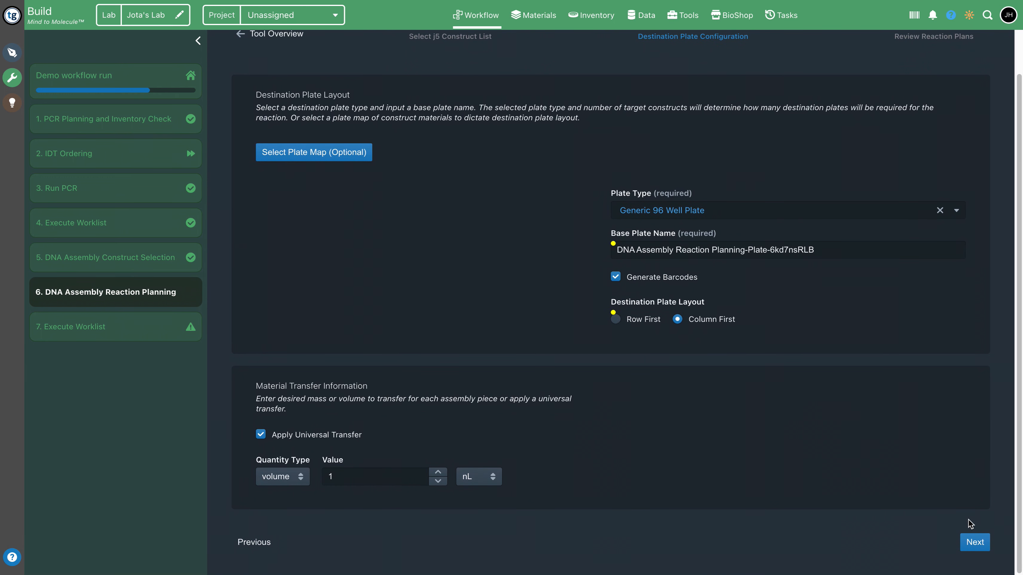
Review the column-first assembly reaction transfers and generate the worklist with the default names
left_click(972, 547)
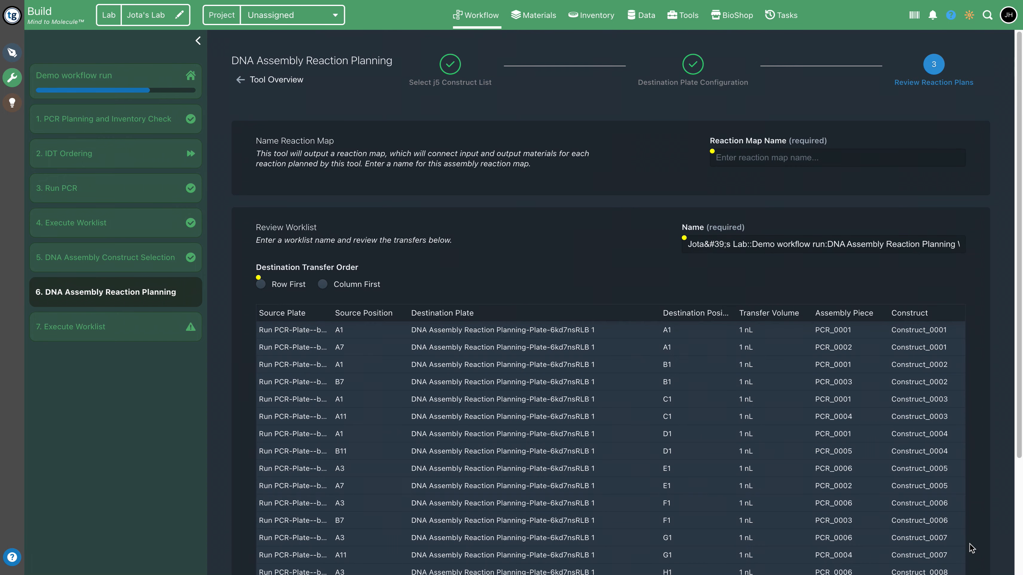
scroll(660, 206, "down", 5)
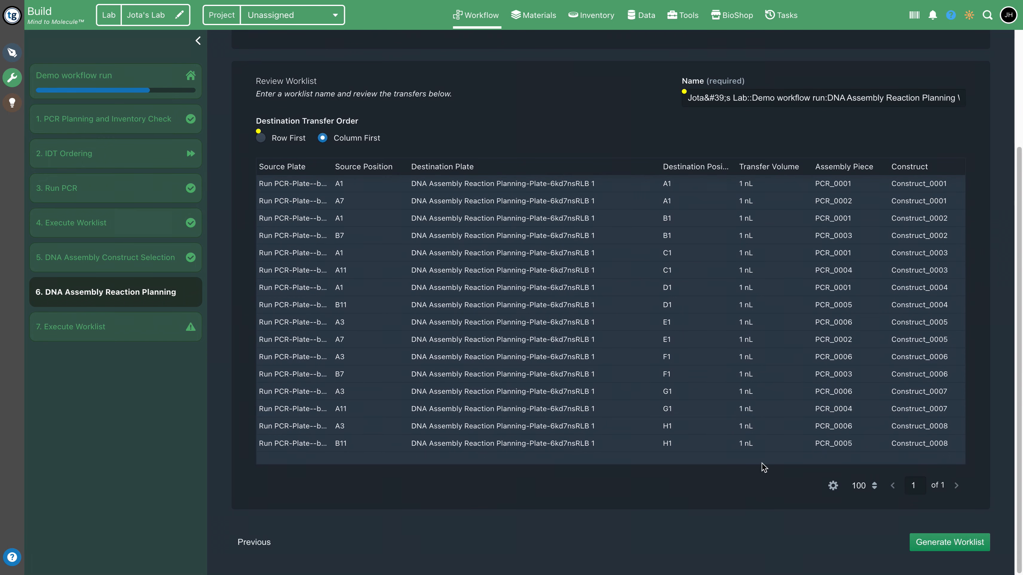
left_click(960, 549)
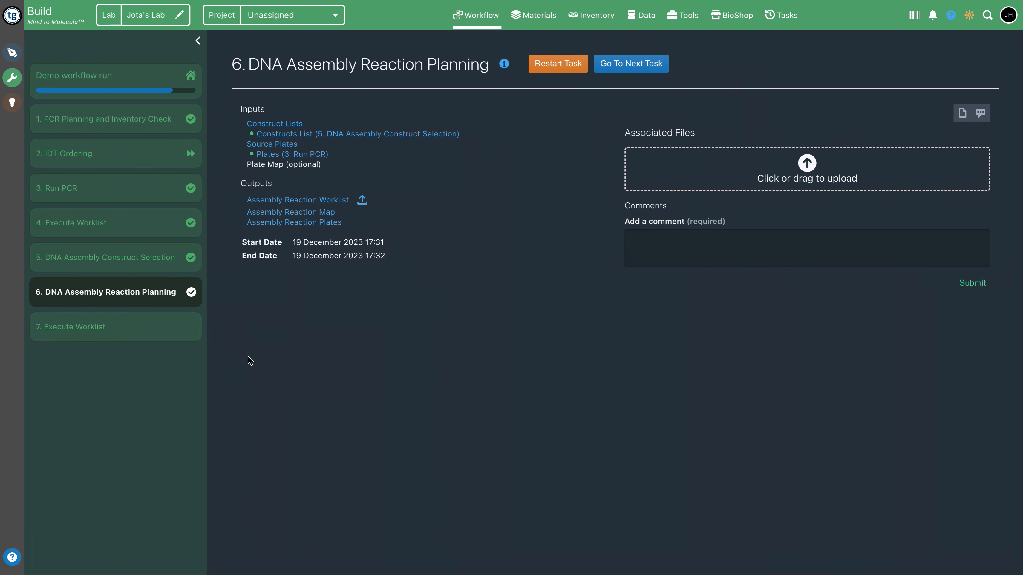
Go to task 7, Execute Worklist, and open the assembly reaction worklist's export dialog, closing it without exporting
left_click(623, 62)
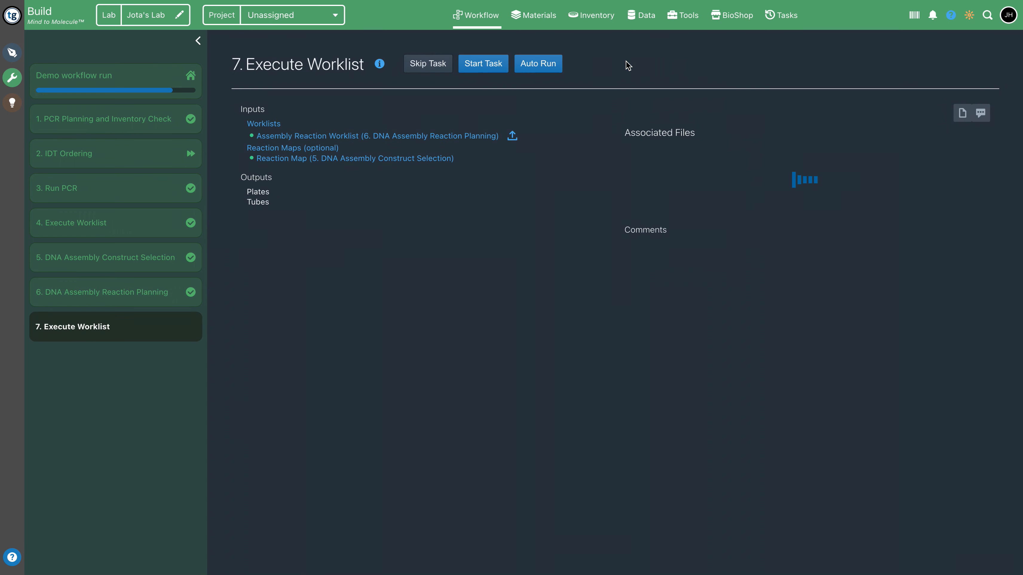
left_click(512, 137)
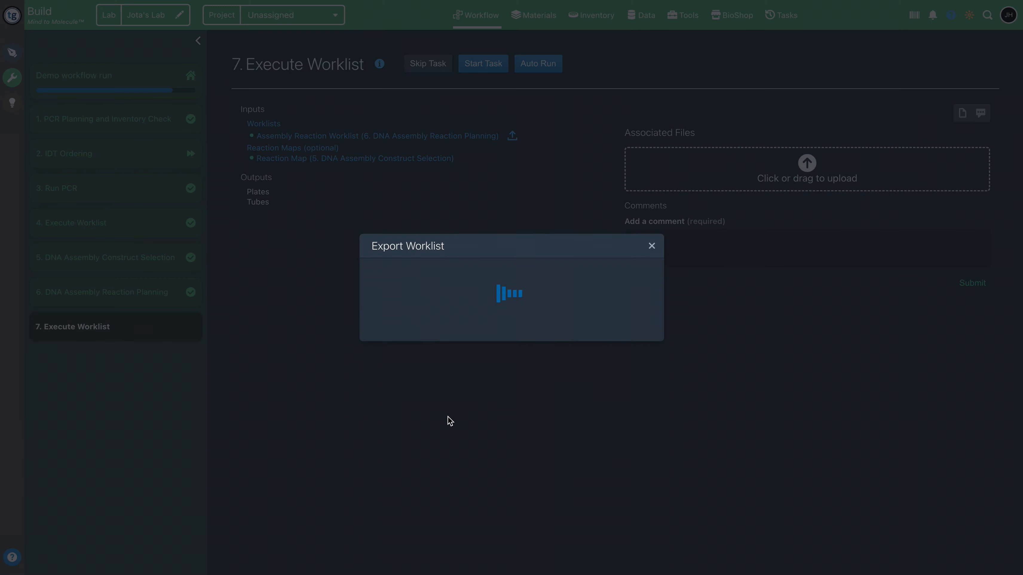
left_click(651, 242)
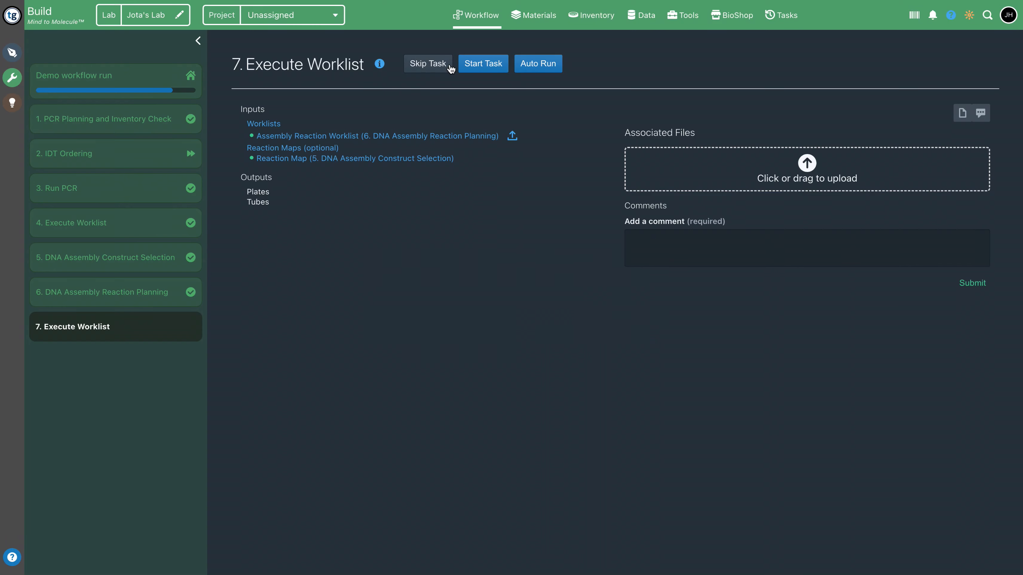
Start task 7, keep the pre-selected assembly reaction worklist with its linked reaction map, validate it and execute it
left_click(484, 64)
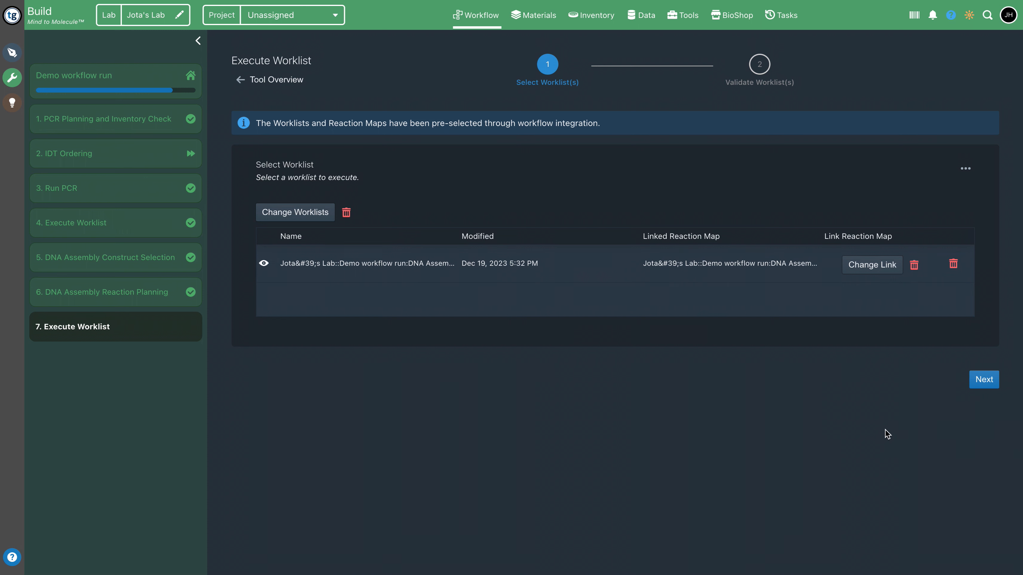
left_click(983, 381)
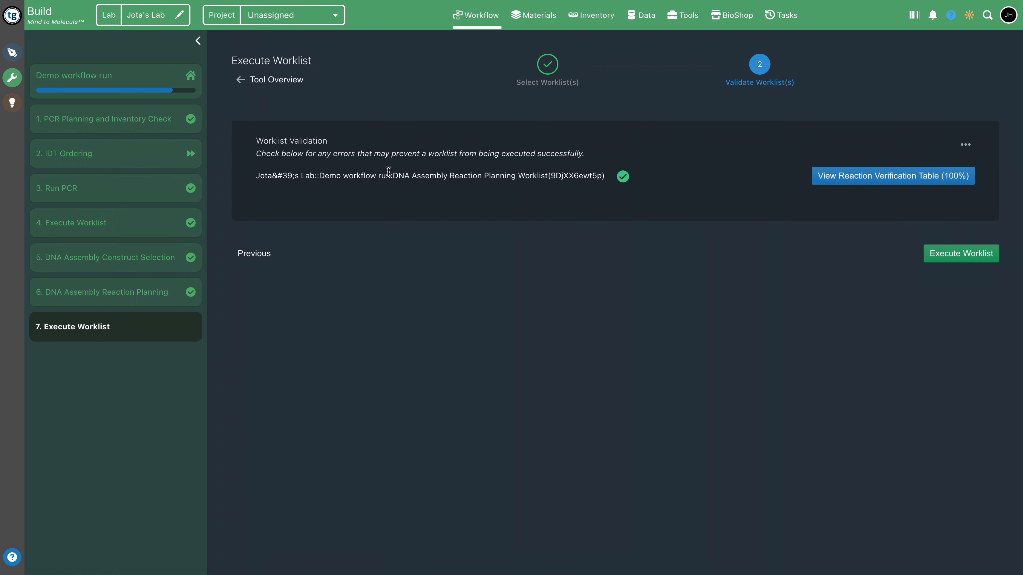
left_click(955, 255)
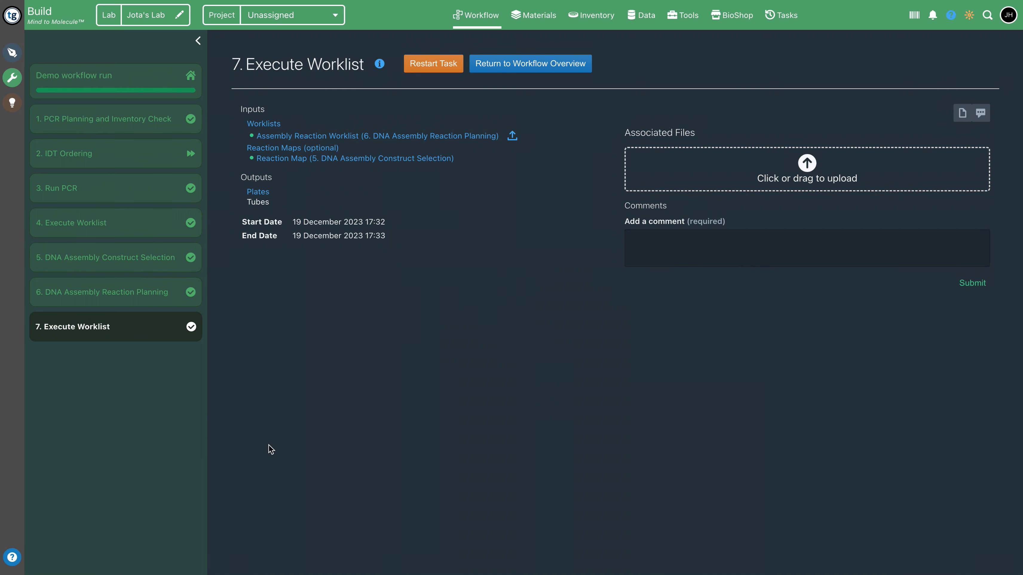
Search the tool library for "micr" and launch the Microbial Transformation tool
left_click(677, 22)
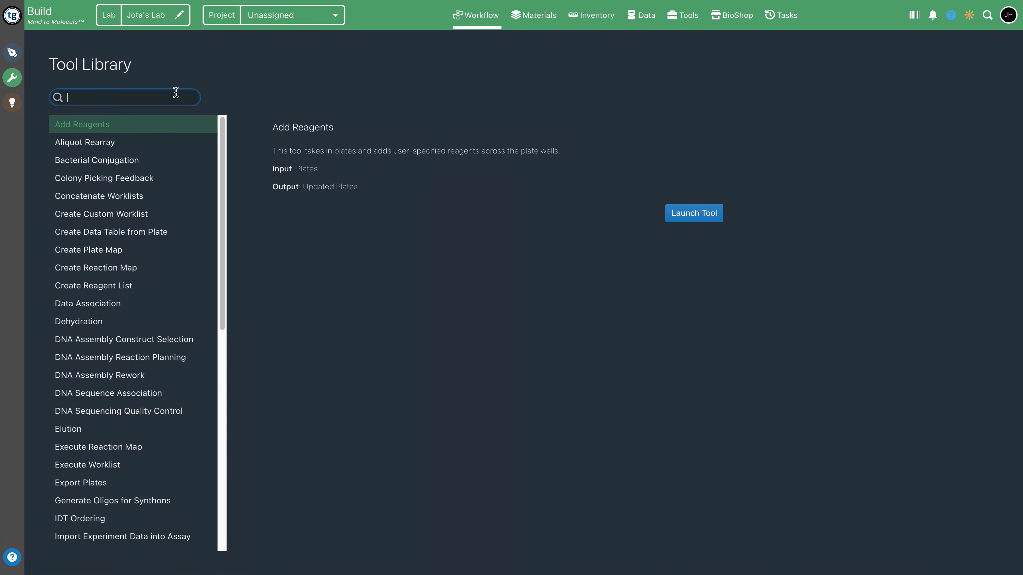
type("micr")
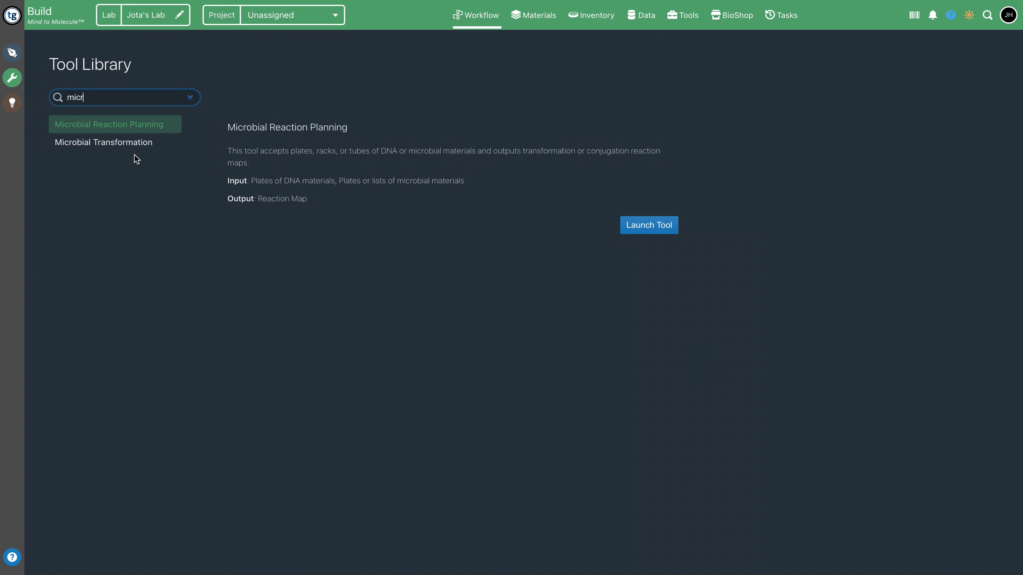
left_click(120, 149)
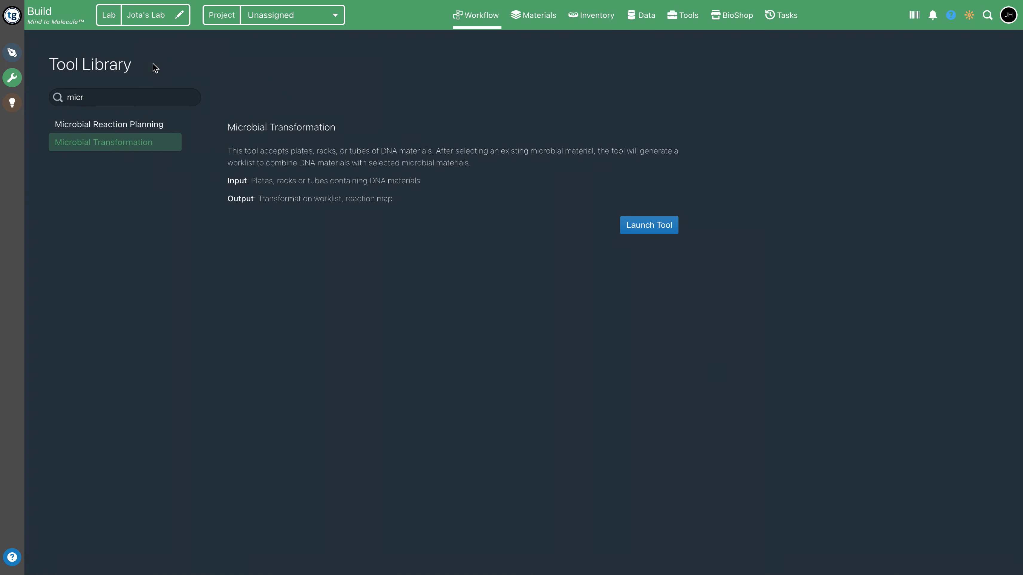
left_click(643, 223)
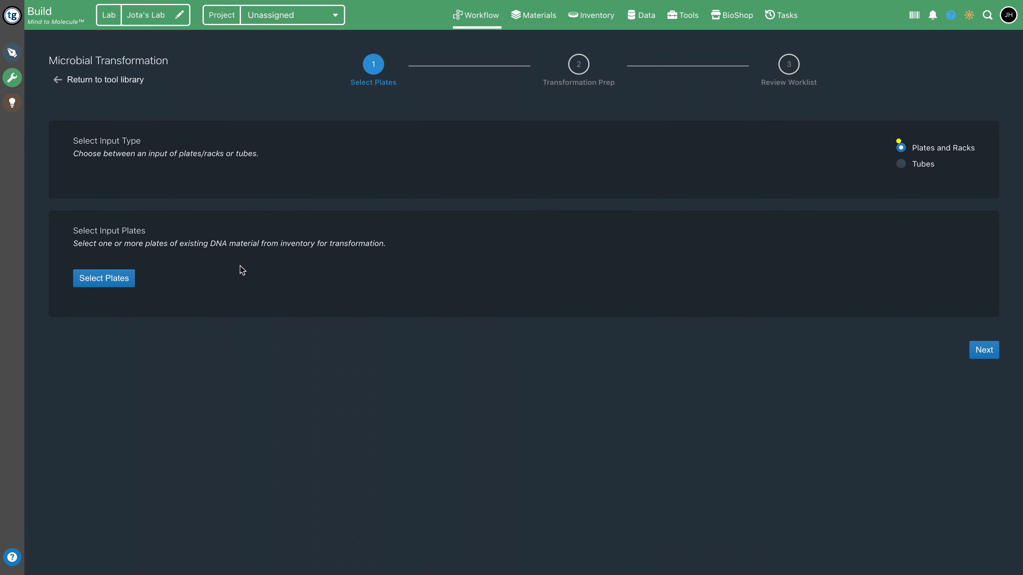
Choose the plate Run PCR-Plate--bGknf8k3m as the transformation input and continue to the transformation preparation
left_click(98, 284)
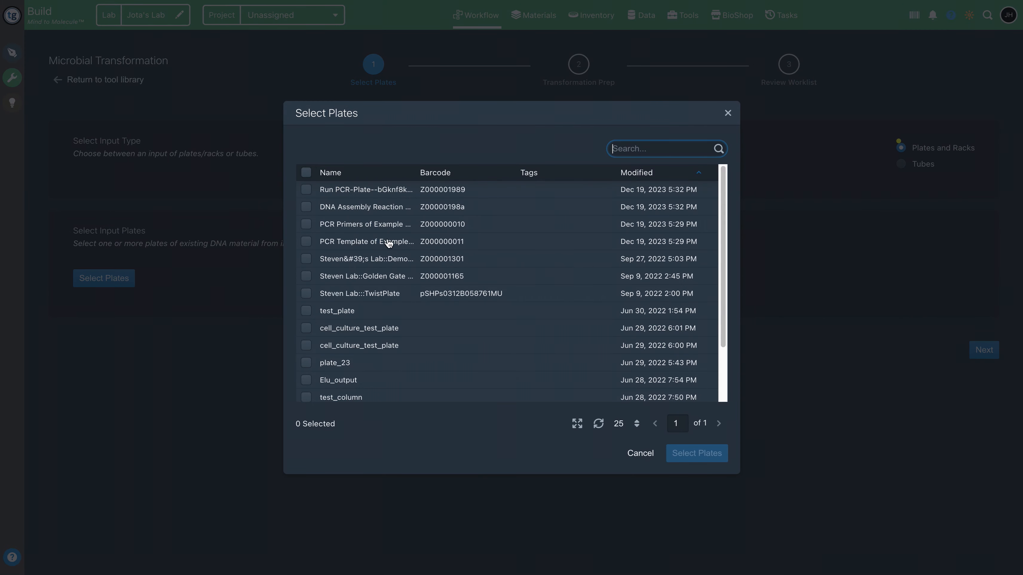
left_click(306, 190)
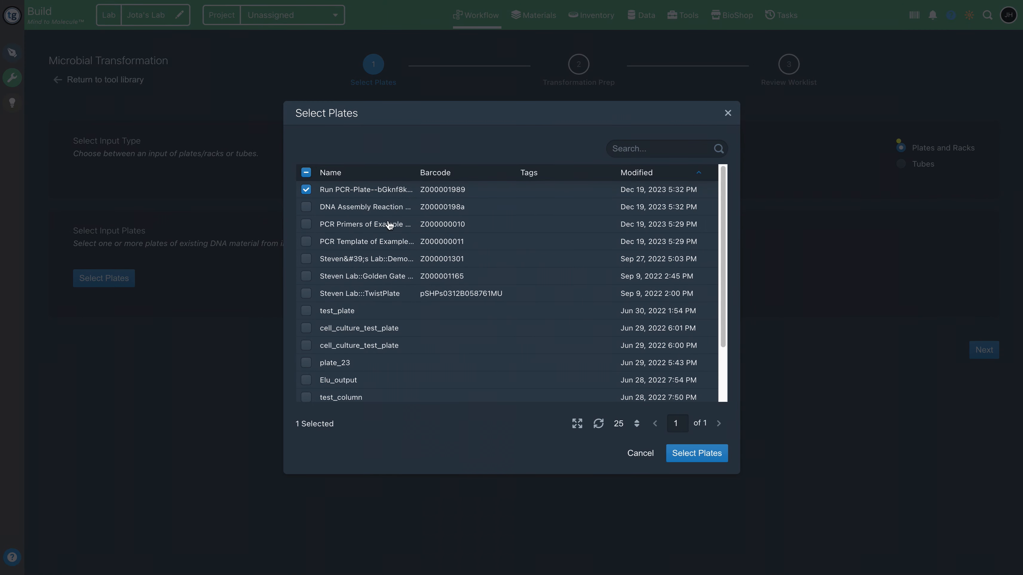
left_click(306, 190)
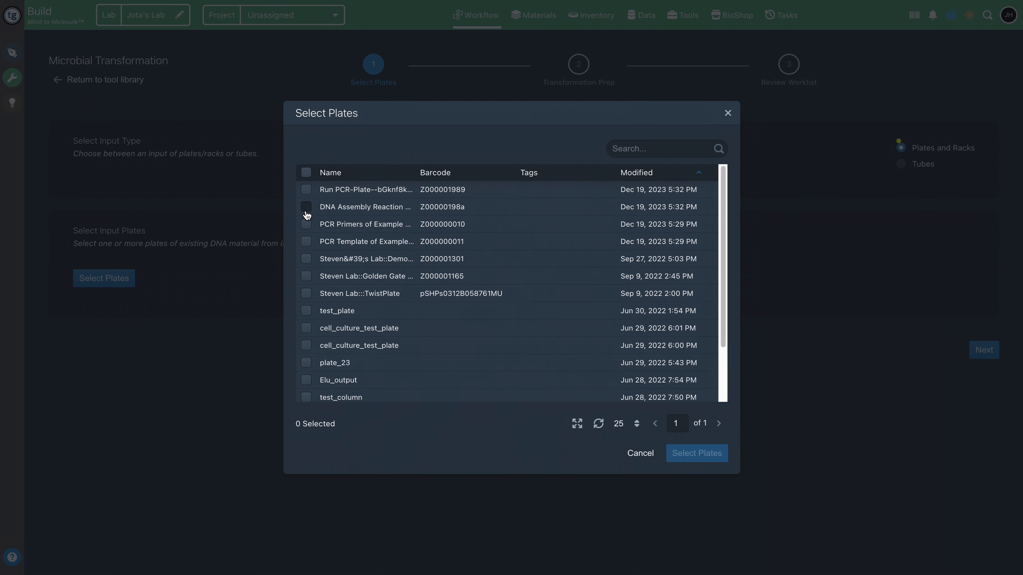
left_click(307, 207)
left_click_drag(418, 172, 420, 195)
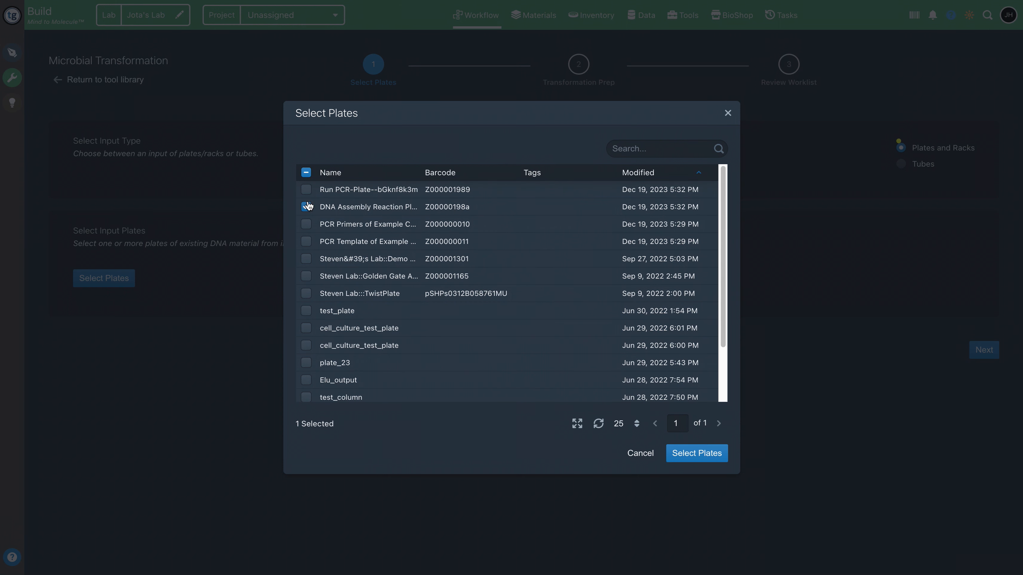
left_click(307, 190)
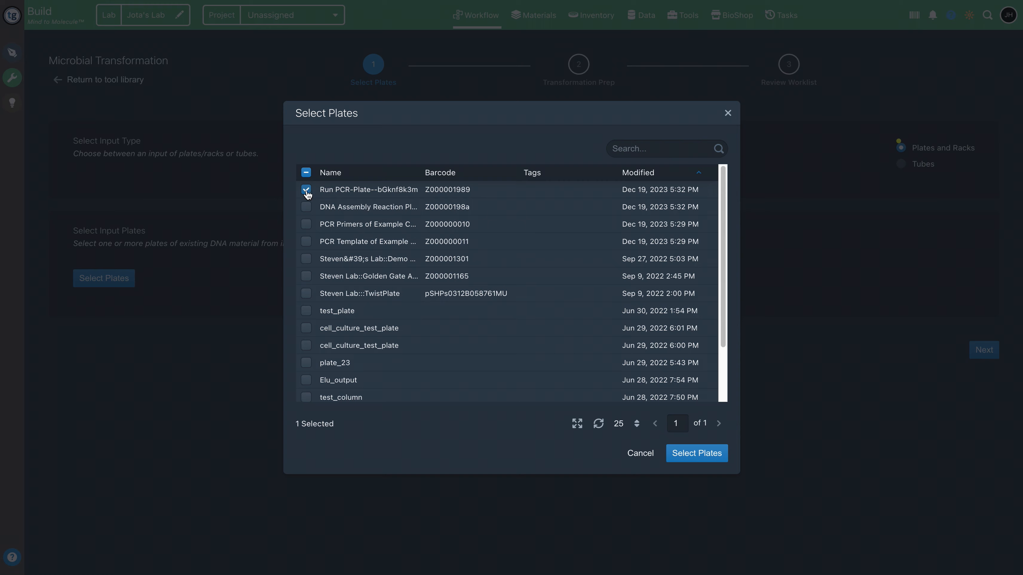
left_click(703, 454)
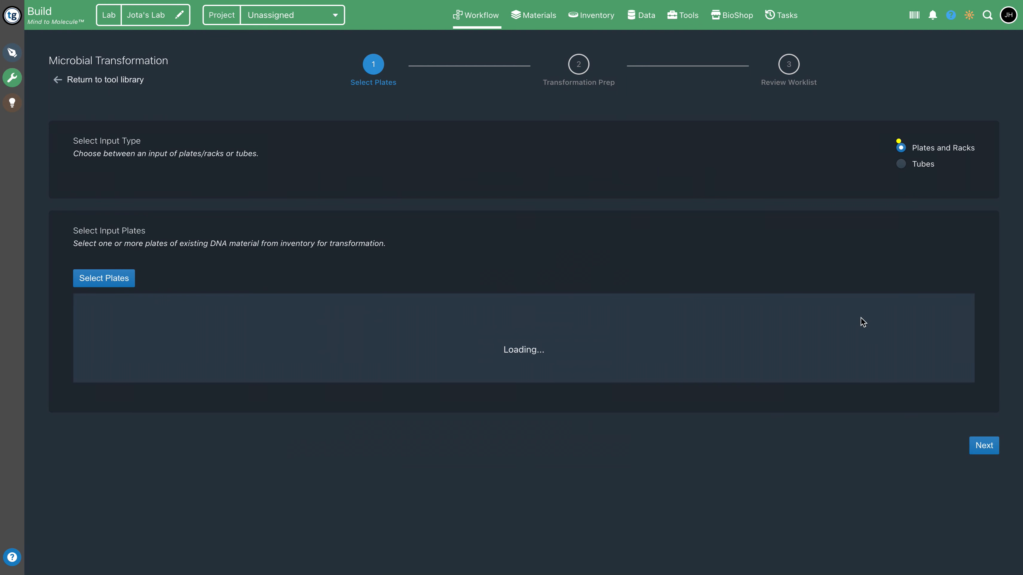
left_click(982, 446)
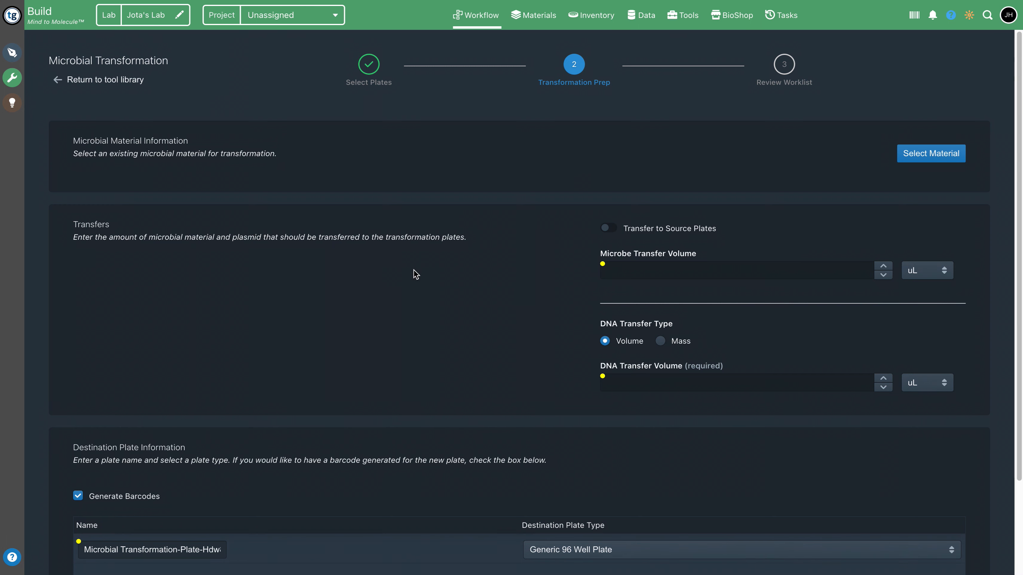
View the available microbial materials without choosing one, and examine the transfer and destination plate settings
left_click(903, 157)
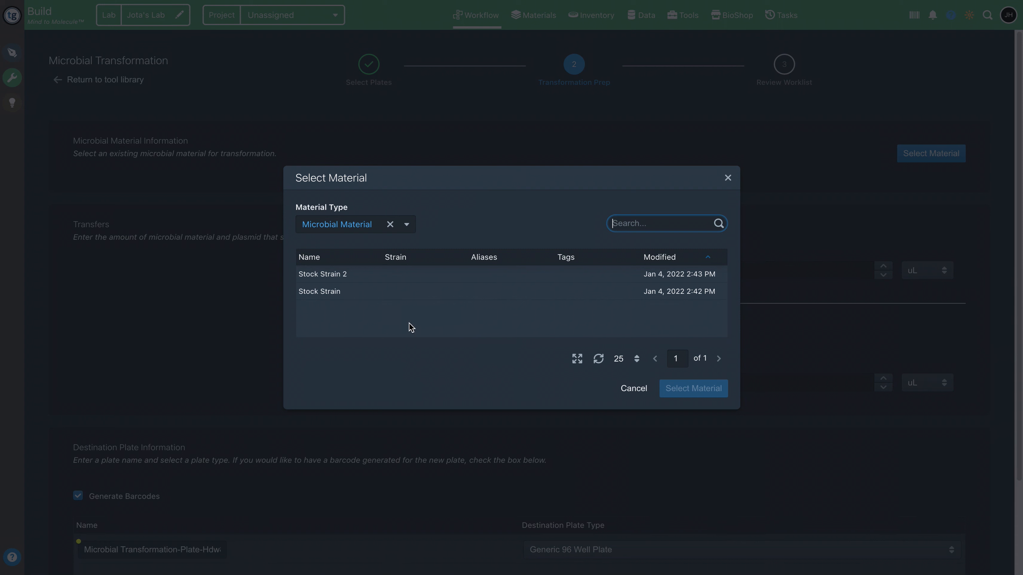
left_click(727, 178)
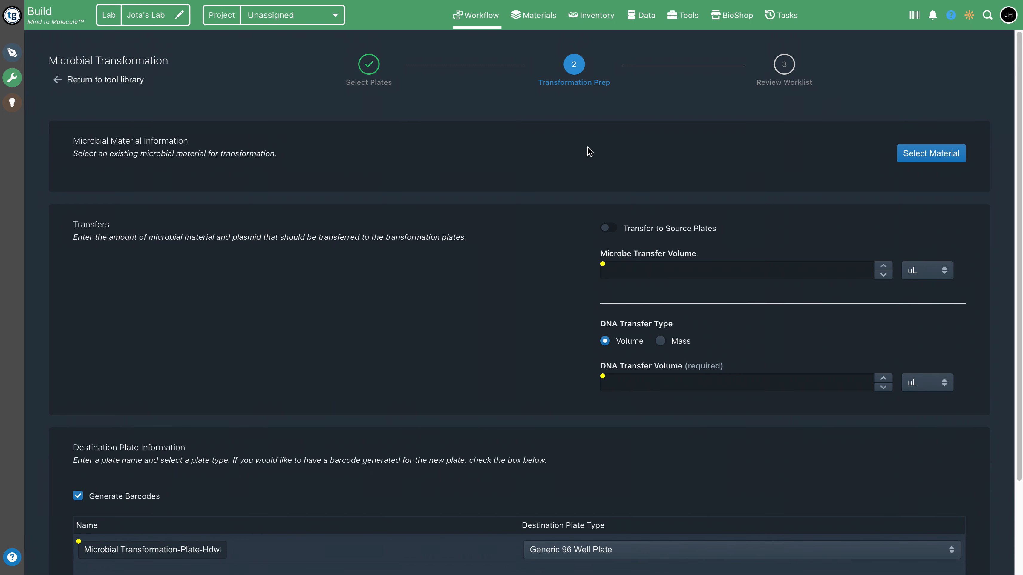
scroll(463, 306, "down", 3)
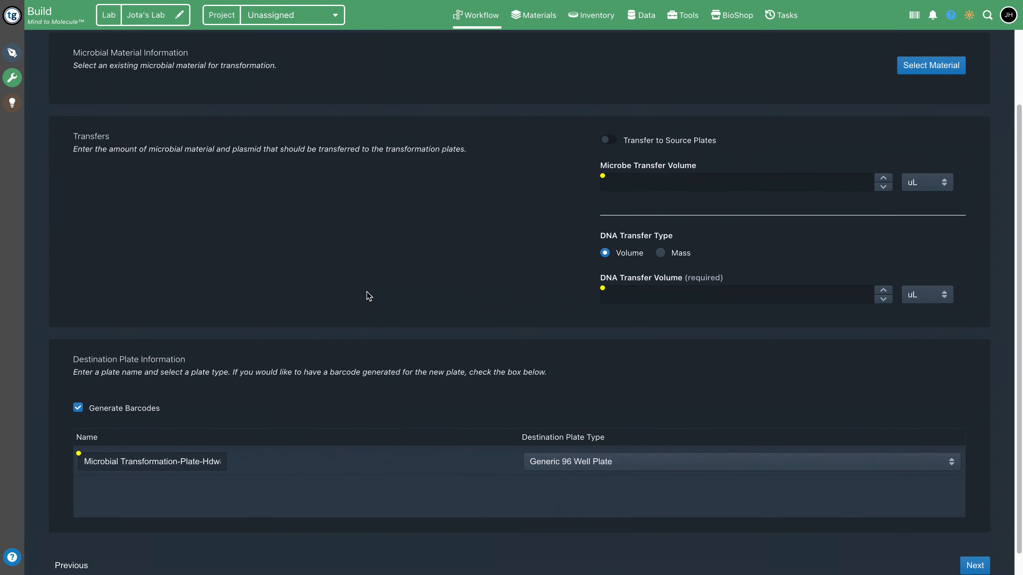
scroll(367, 291, "up", 3)
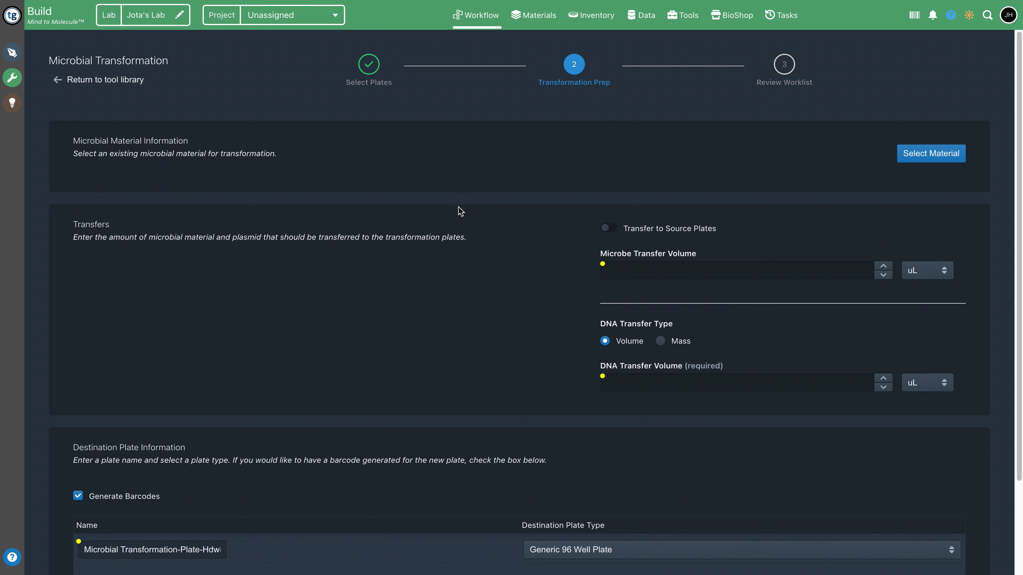
Leave the transformation tool without saving its progress and open the workflow definitions in the settings
left_click(1008, 14)
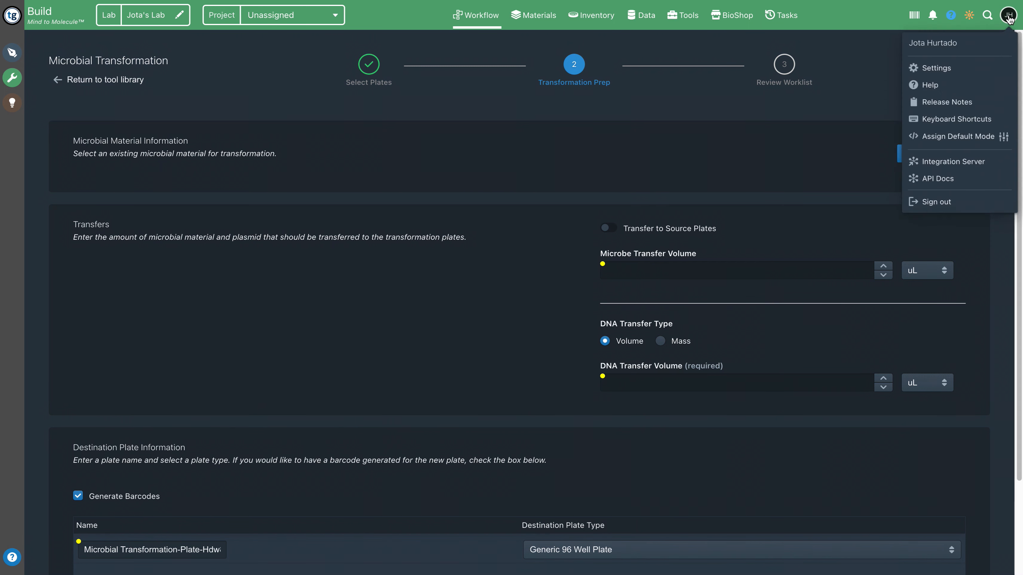
left_click(949, 69)
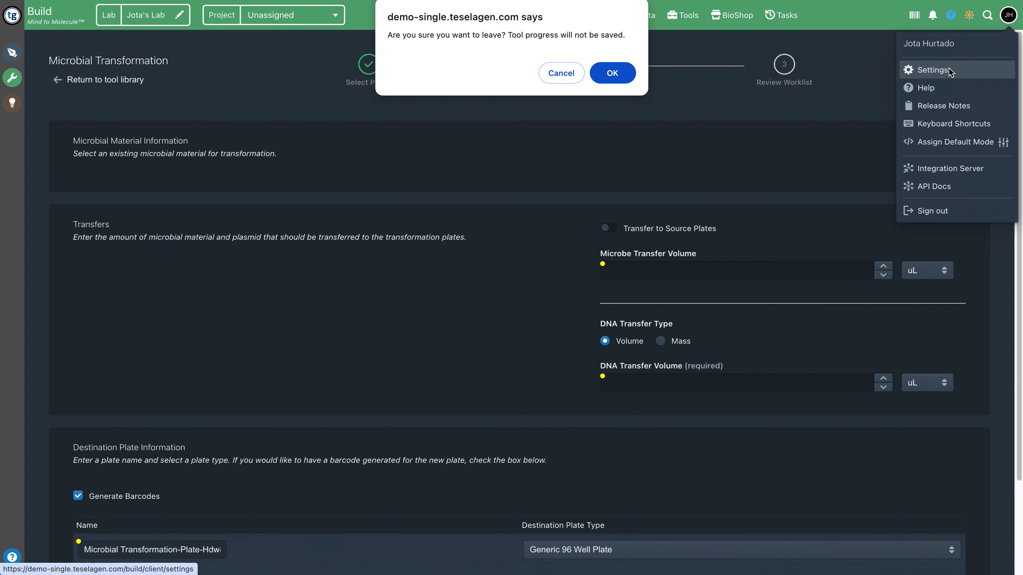
left_click(625, 72)
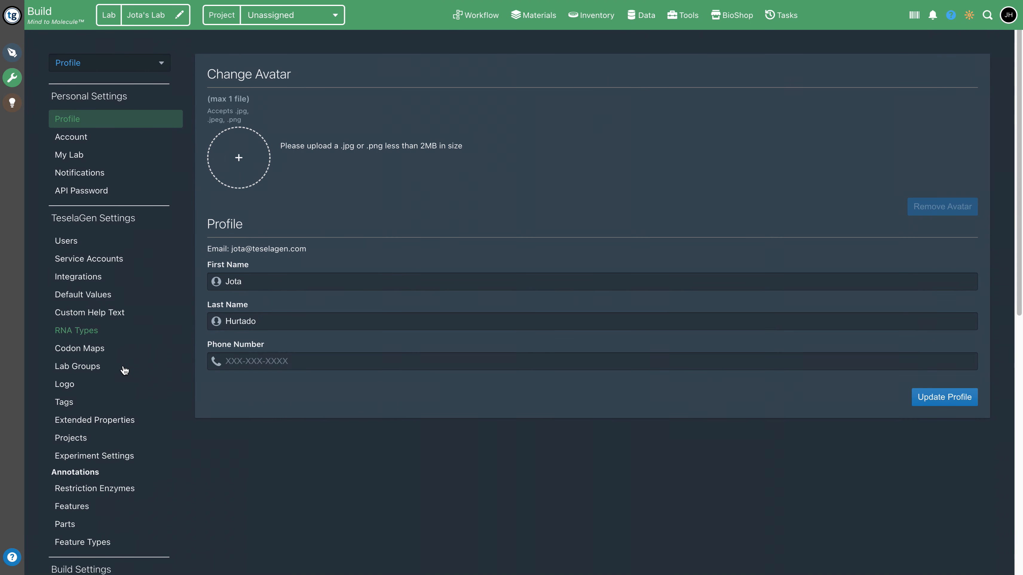
scroll(105, 489, "down", 5)
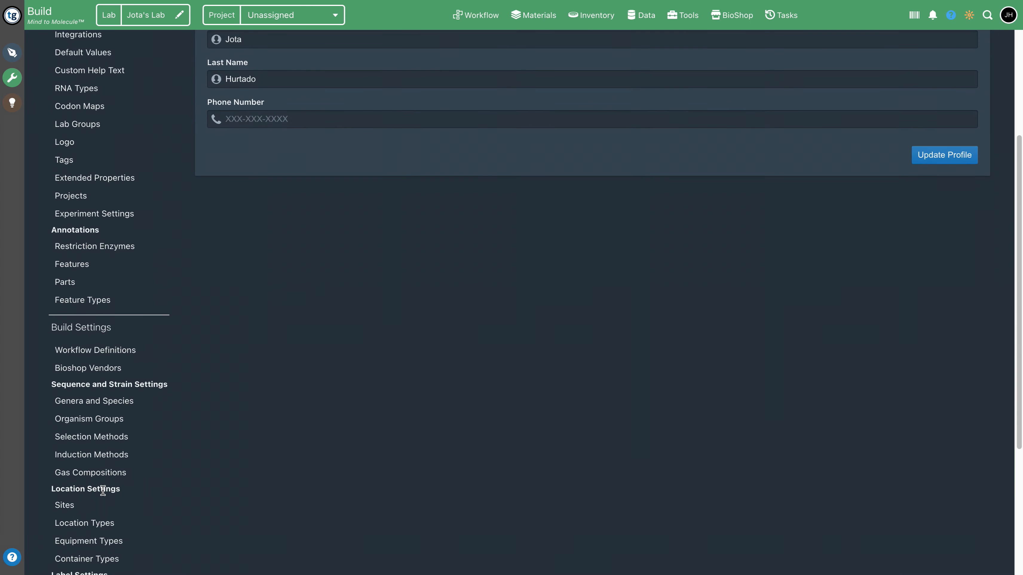
left_click(112, 359)
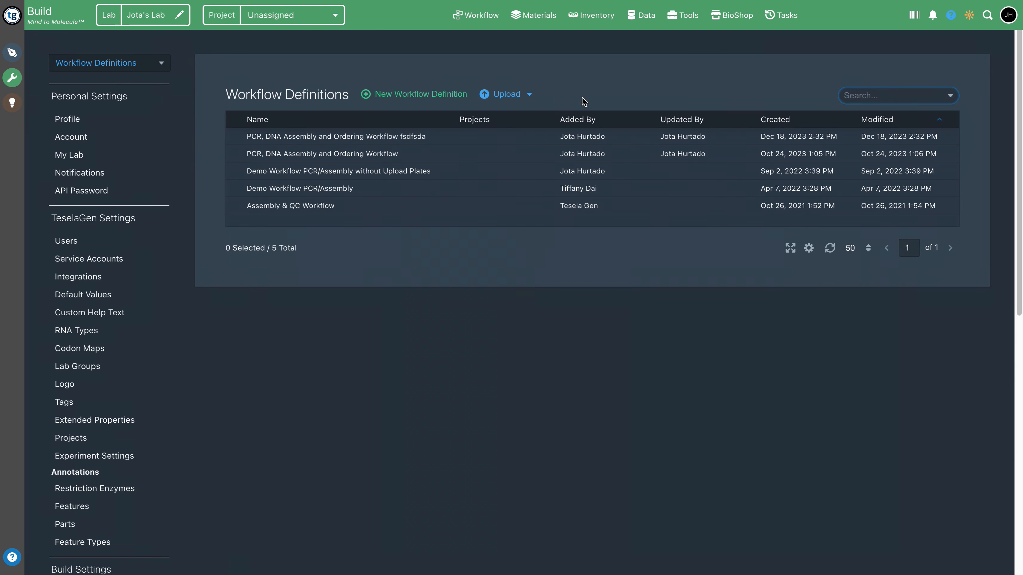
Open the "PCR, DNA Assembly and Ordering Workflow" definition and read the notice about editing it
left_click(376, 154)
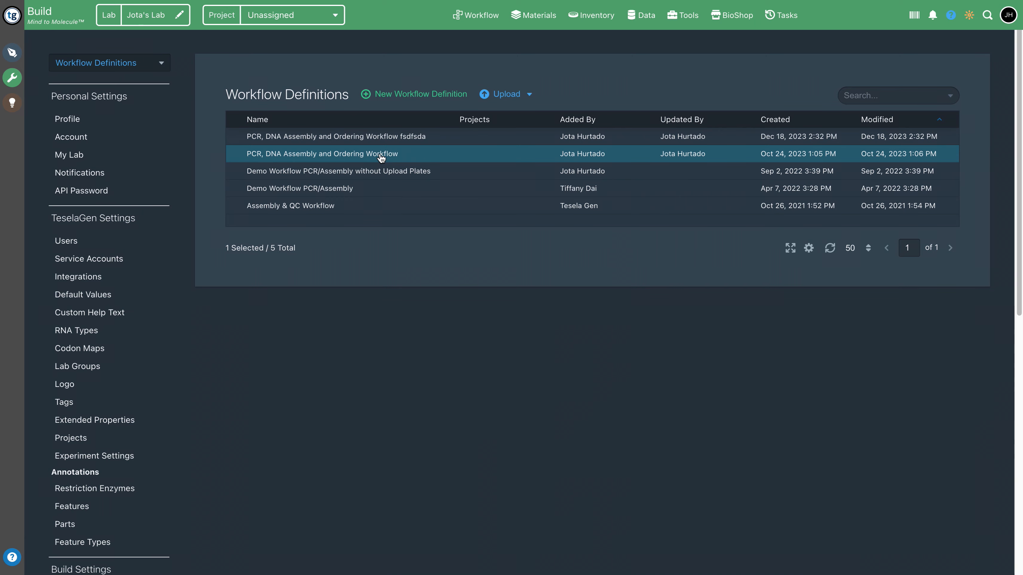
double_click(379, 155)
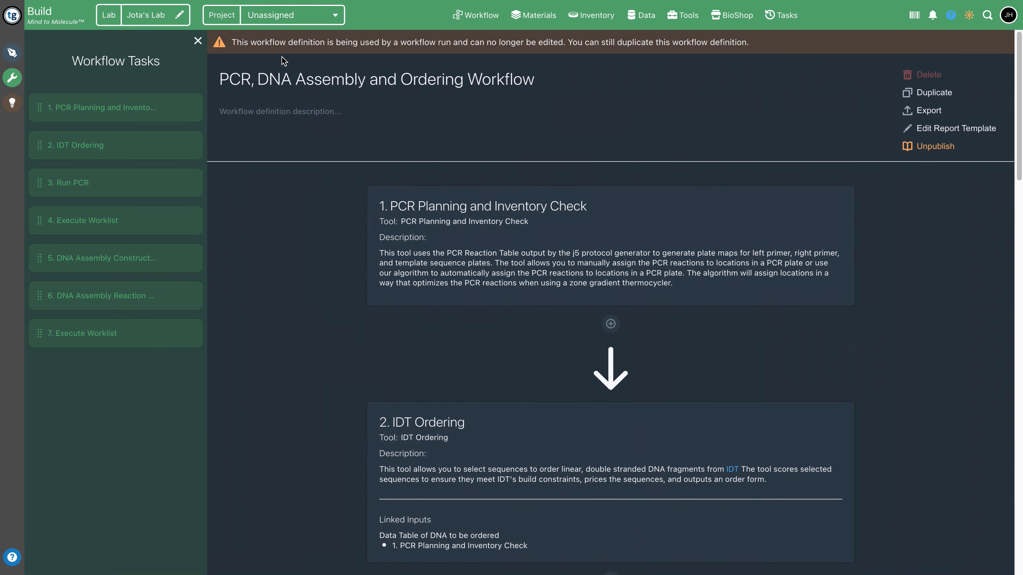
left_click_drag(270, 44, 634, 44)
left_click(653, 44)
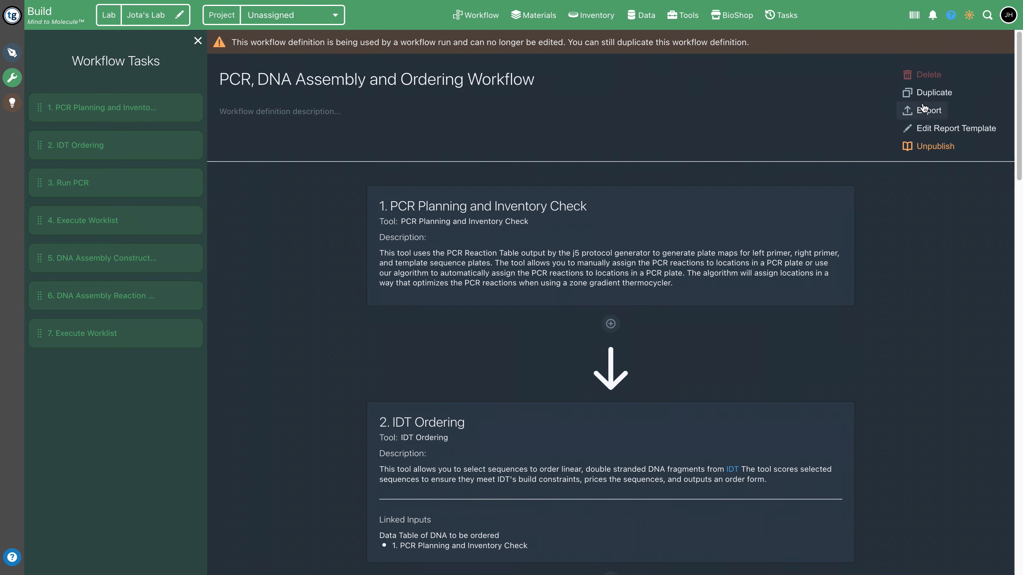
Start duplicating the workflow definition and name the copy "PCR, DNA Assembly, Ordering and Transformation Workflow"
left_click(926, 92)
left_click_drag(591, 269, 538, 274)
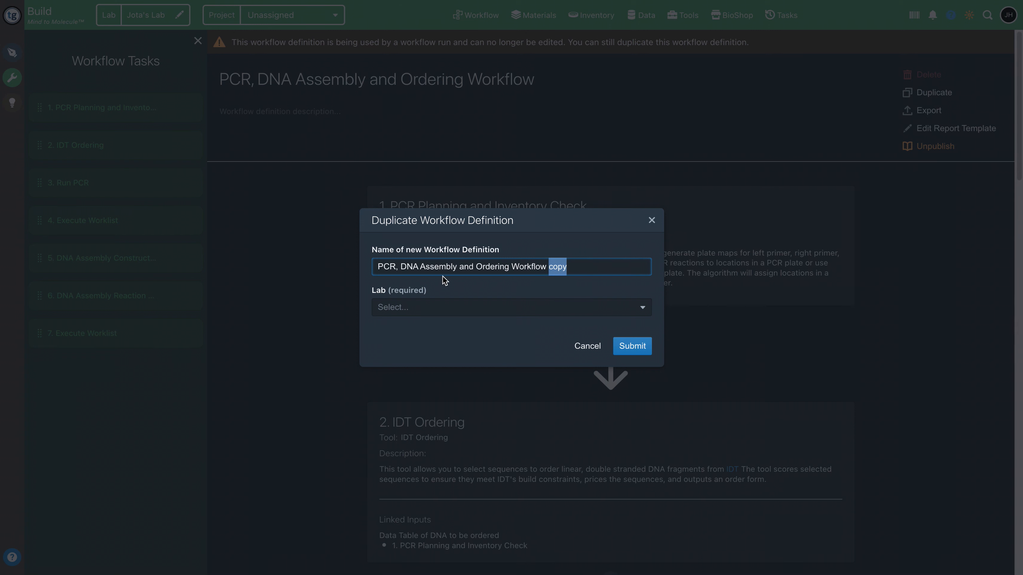
left_click(473, 267)
key("BackSpace")
key("BackSpace")
key("BackSpace")
key("BackSpace")
key("BackSpace")
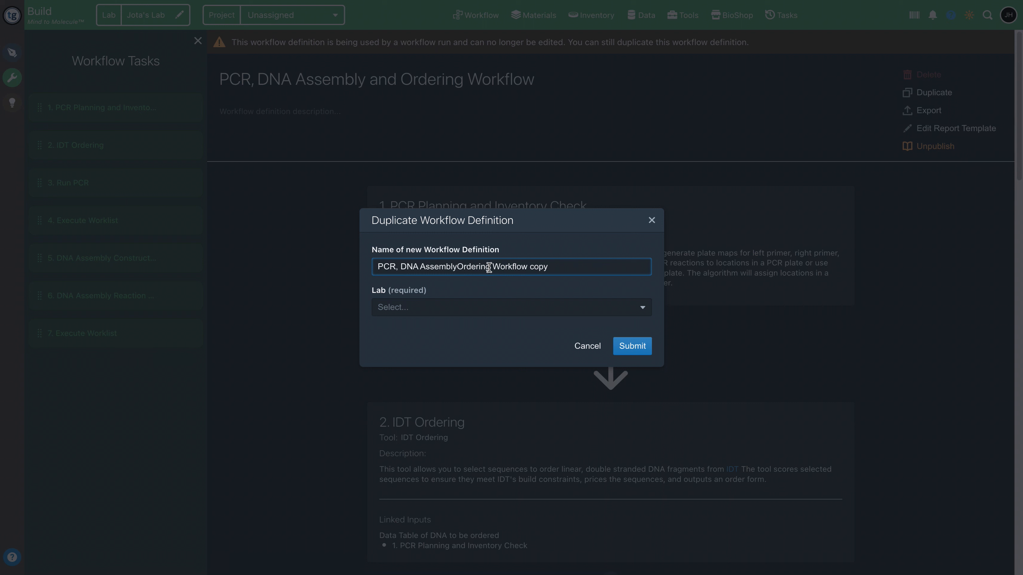
type(",")
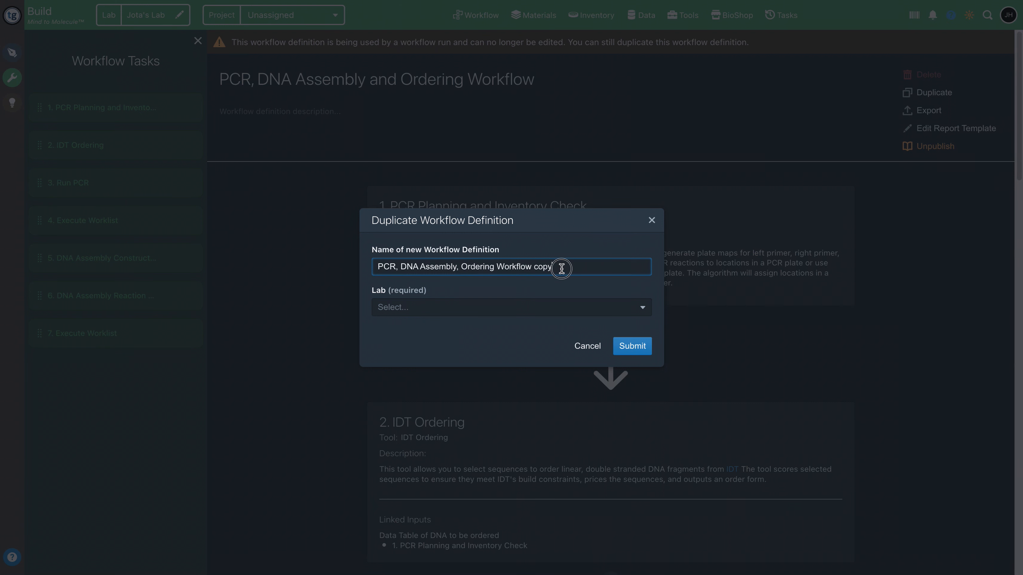
left_click_drag(551, 267, 501, 268)
left_click(498, 267)
type("and T")
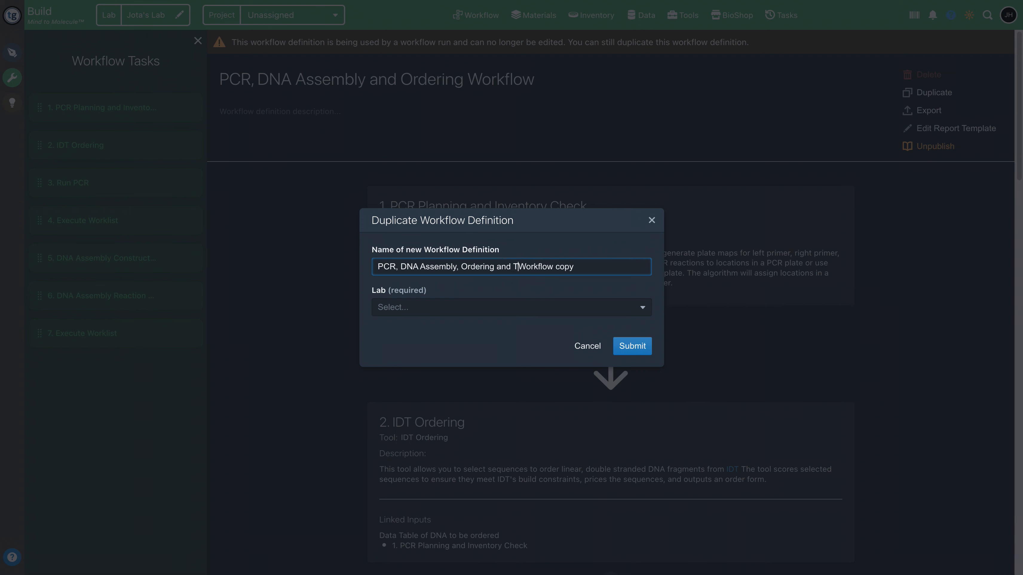
type("ransformation")
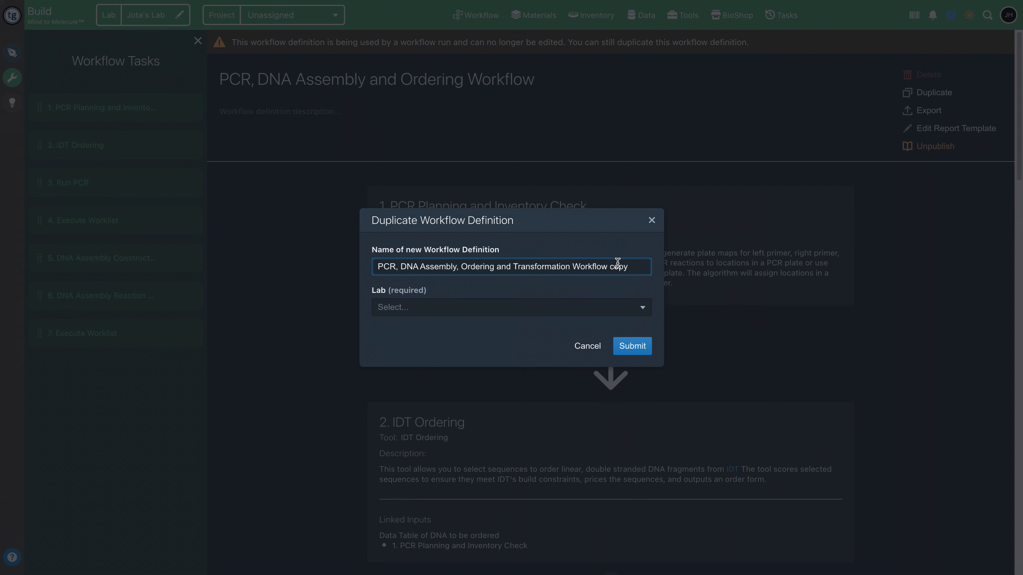
double_click(617, 267)
key("BackSpace")
key("BackSpace")
Assign the duplicate workflow definition to the current lab and create it, continuing to its task list
left_click(642, 307)
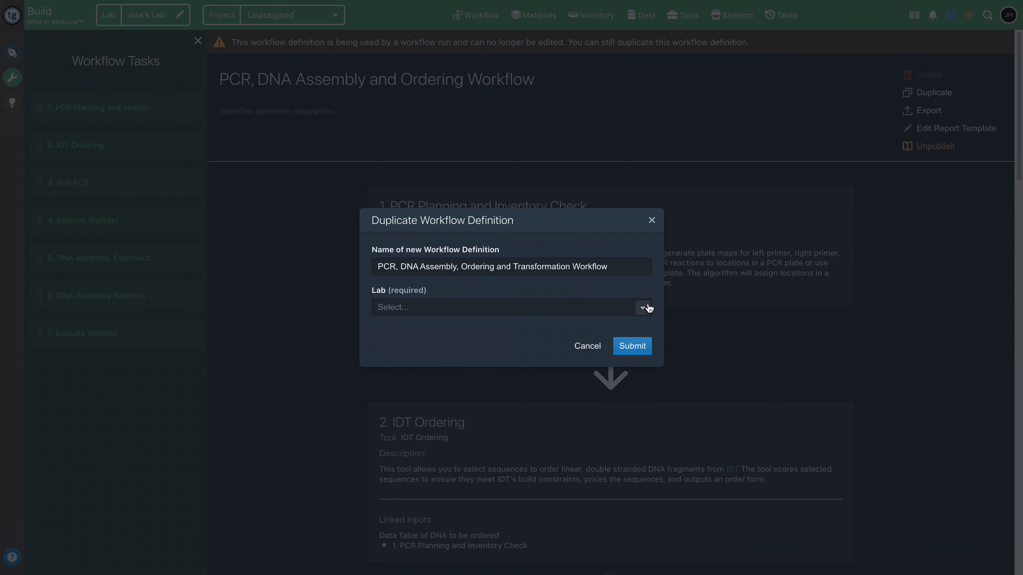
left_click(443, 331)
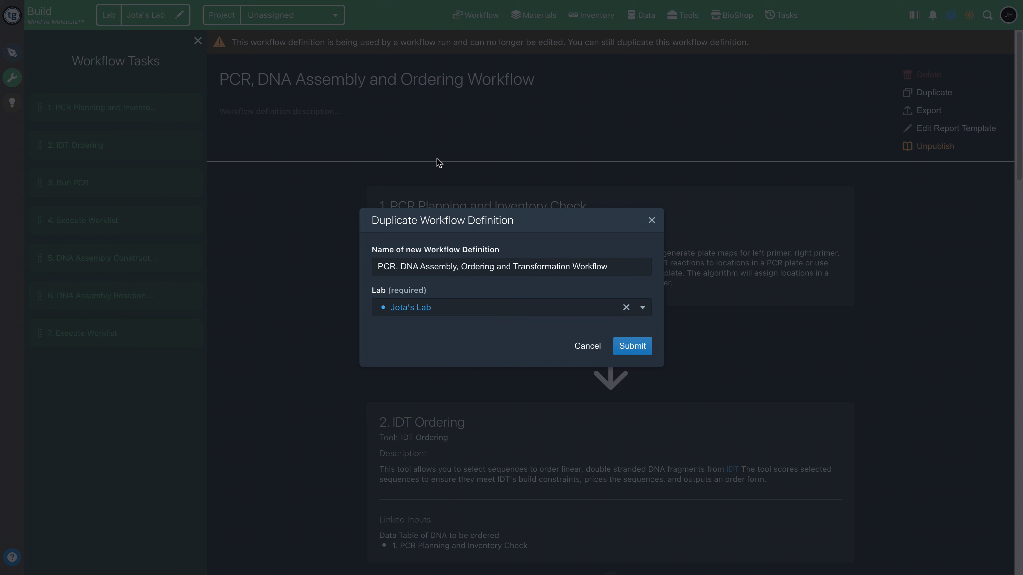
left_click(629, 347)
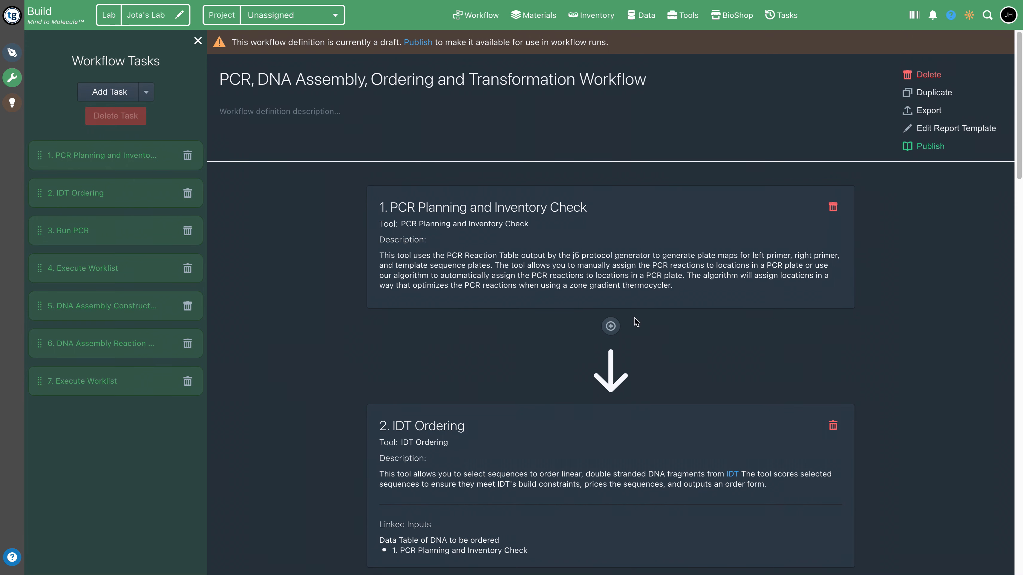
scroll(542, 320, "down", 20)
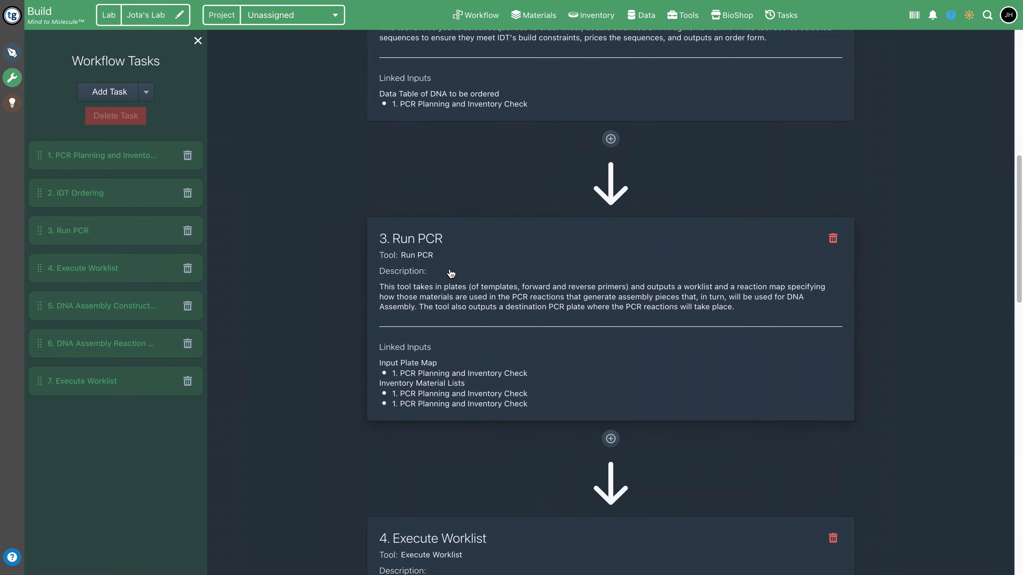
Add a Microbial Transformation task followed by the suggested Execute Worklist task at the end of the workflow definition
scroll(478, 293, "down", 15)
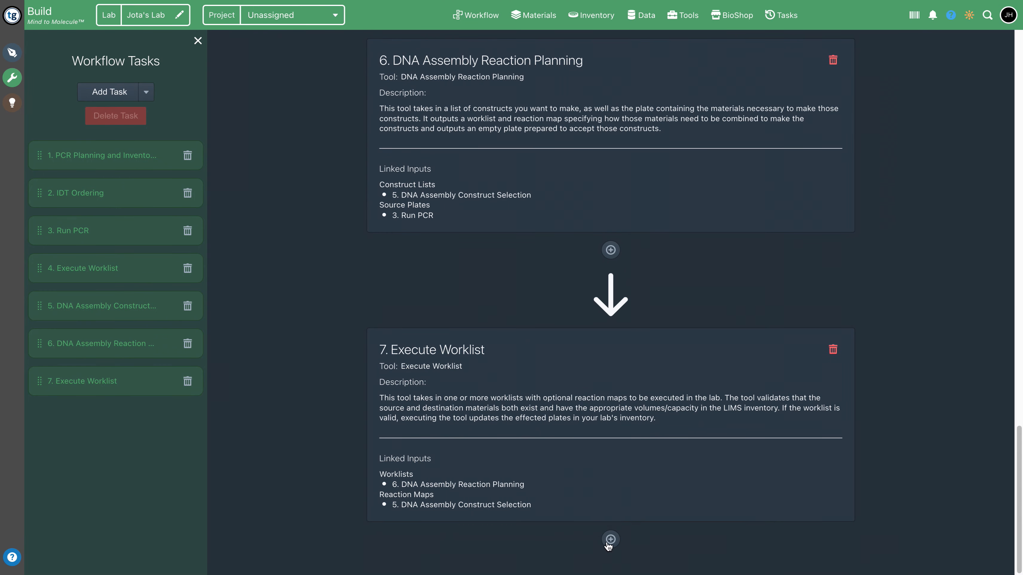
left_click(610, 540)
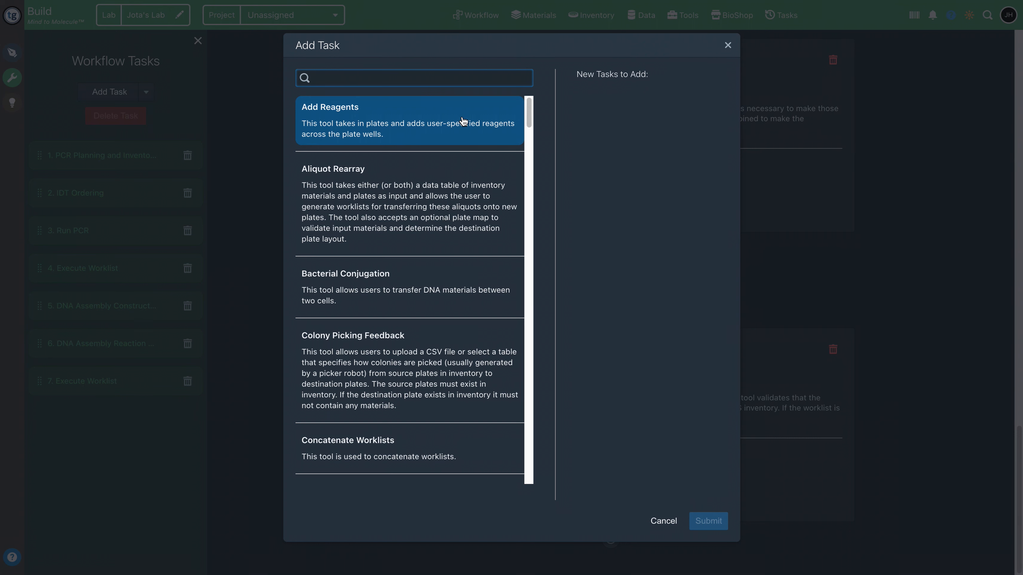
type("tran")
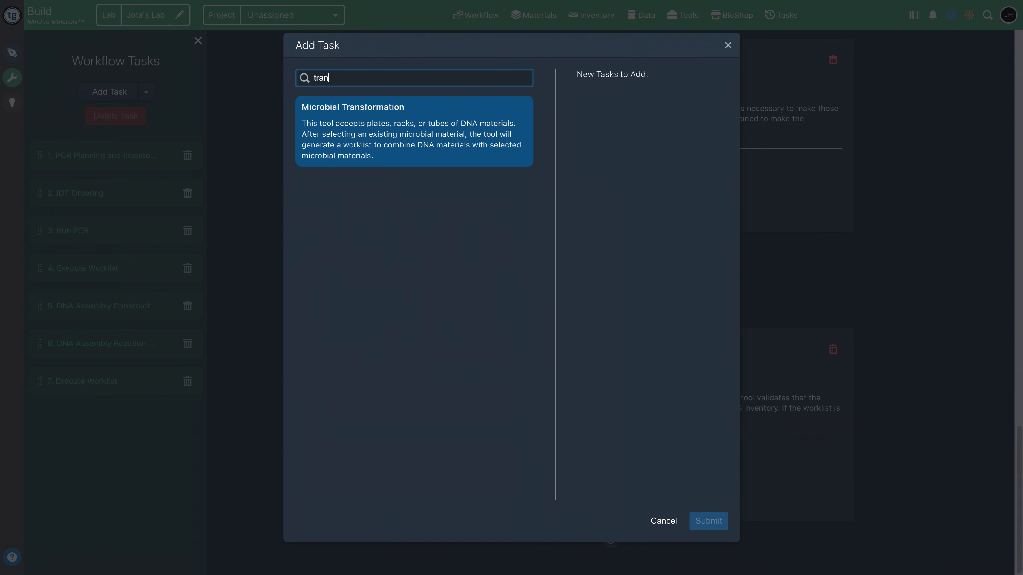
left_click(378, 140)
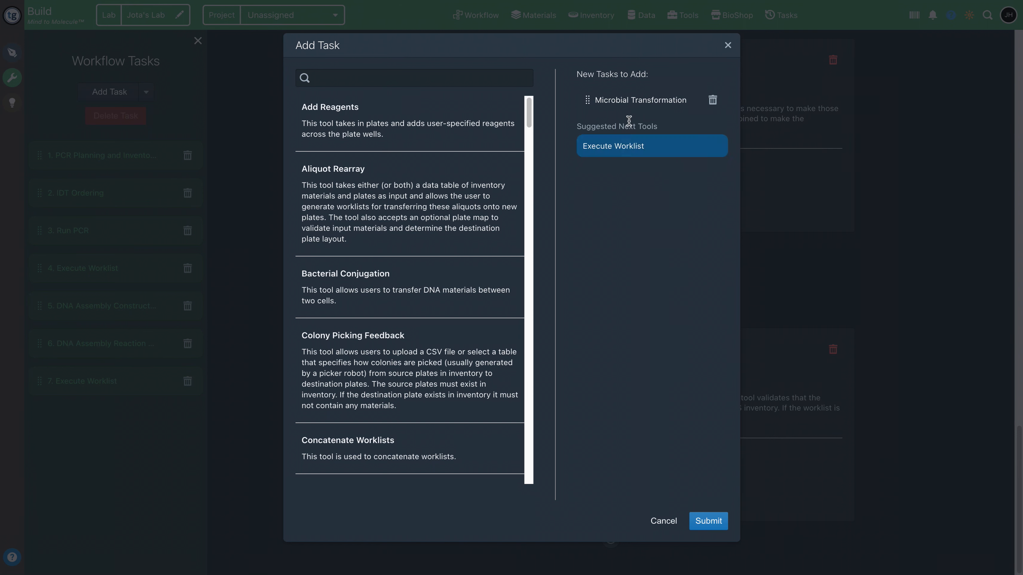
left_click(637, 152)
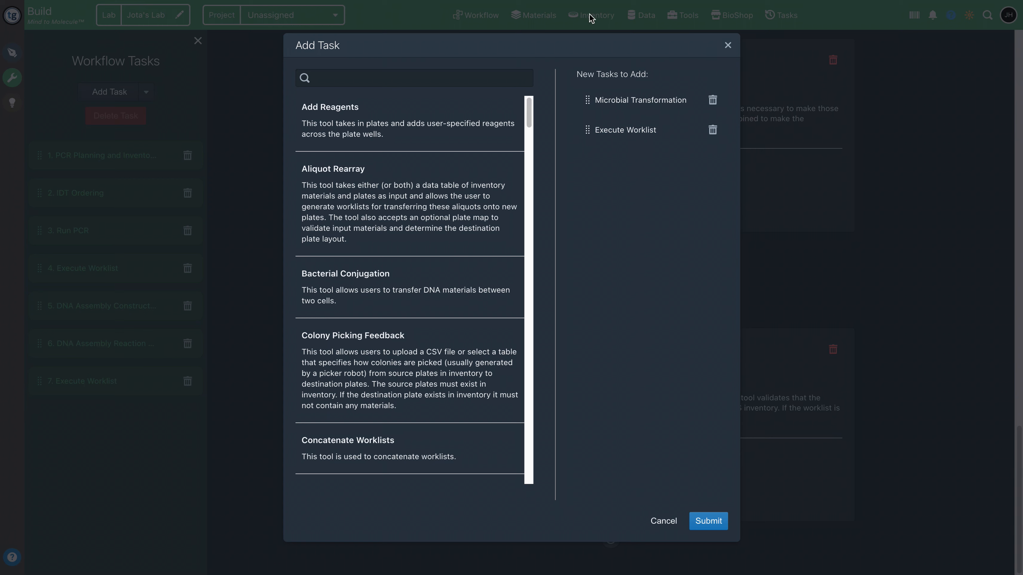
left_click(715, 528)
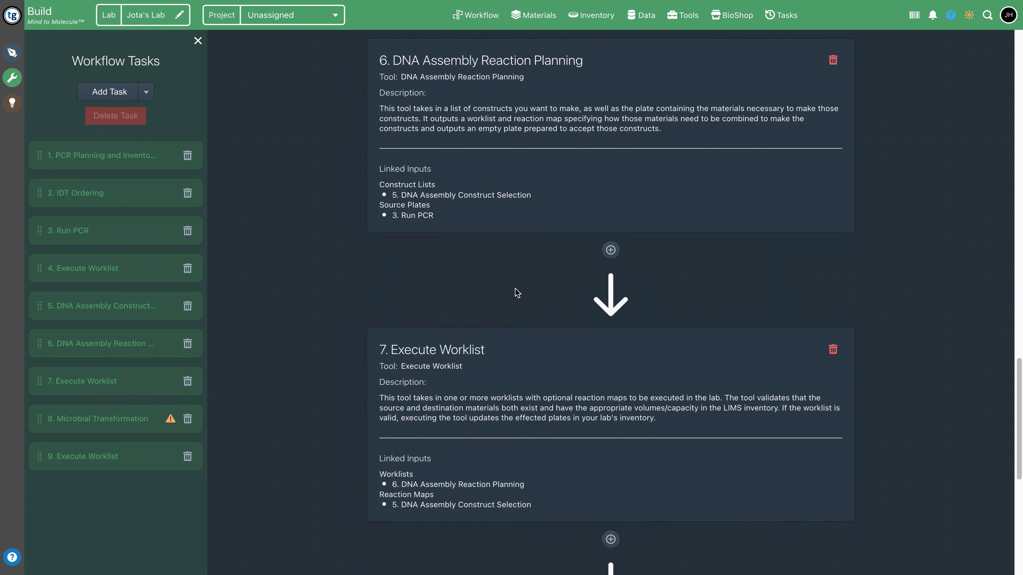
Examine the linked inputs of the DNA assembly tasks and the two newly added tasks that follow them
scroll(517, 293, "up", 5)
scroll(690, 412, "down", 6)
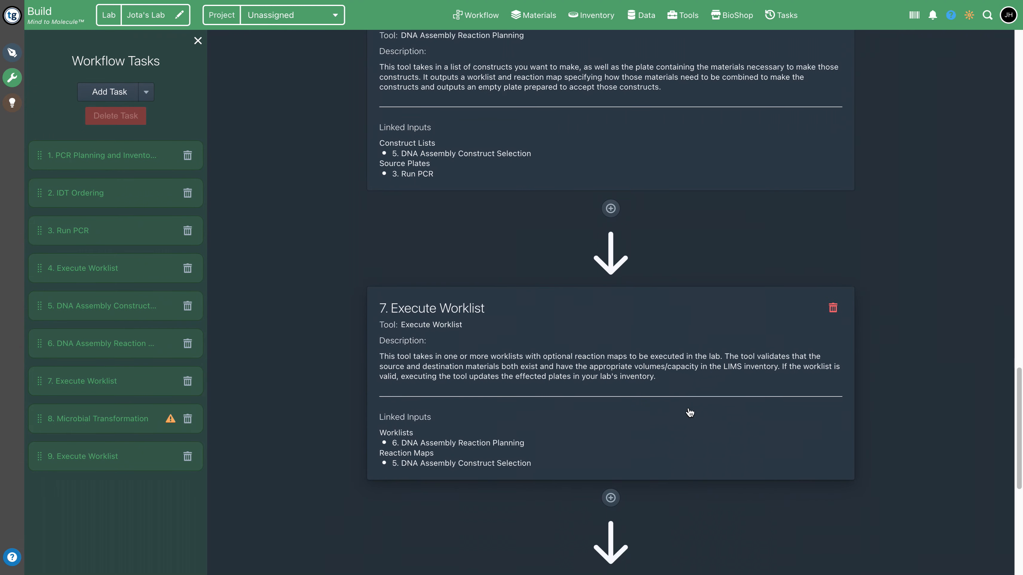
scroll(690, 412, "down", 9)
scroll(563, 189, "up", 3)
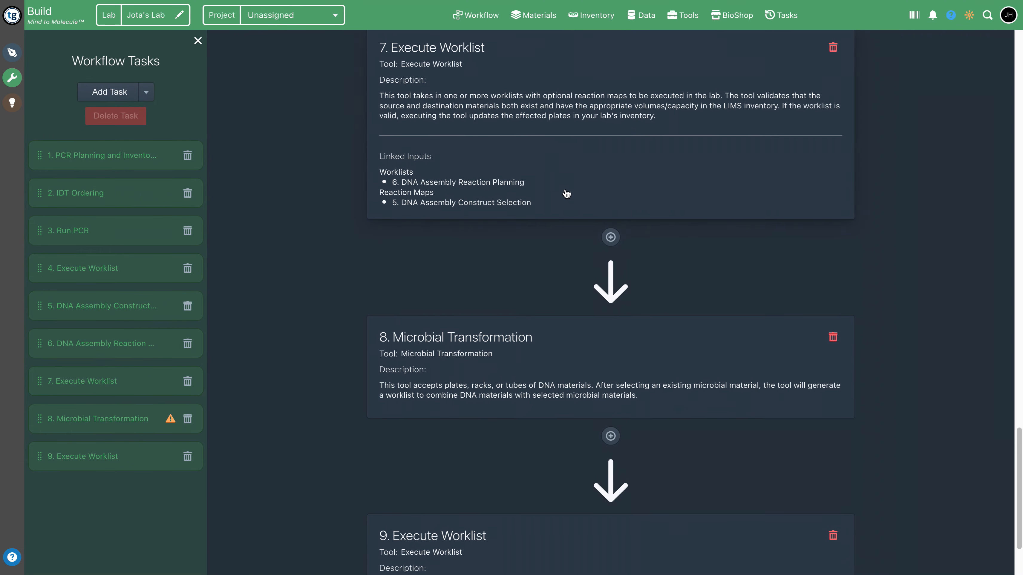
scroll(566, 193, "up", 10)
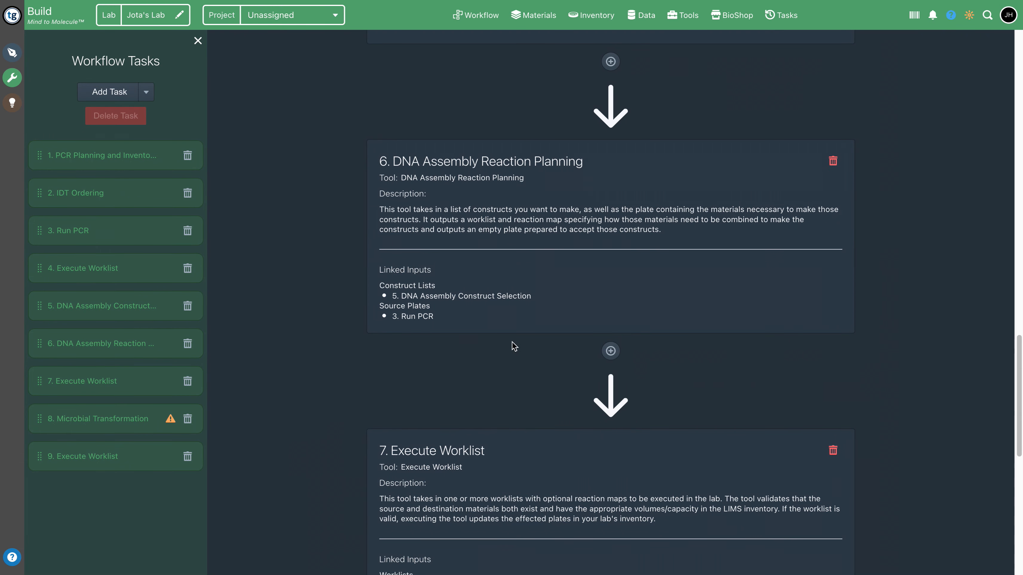
scroll(544, 343, "down", 2)
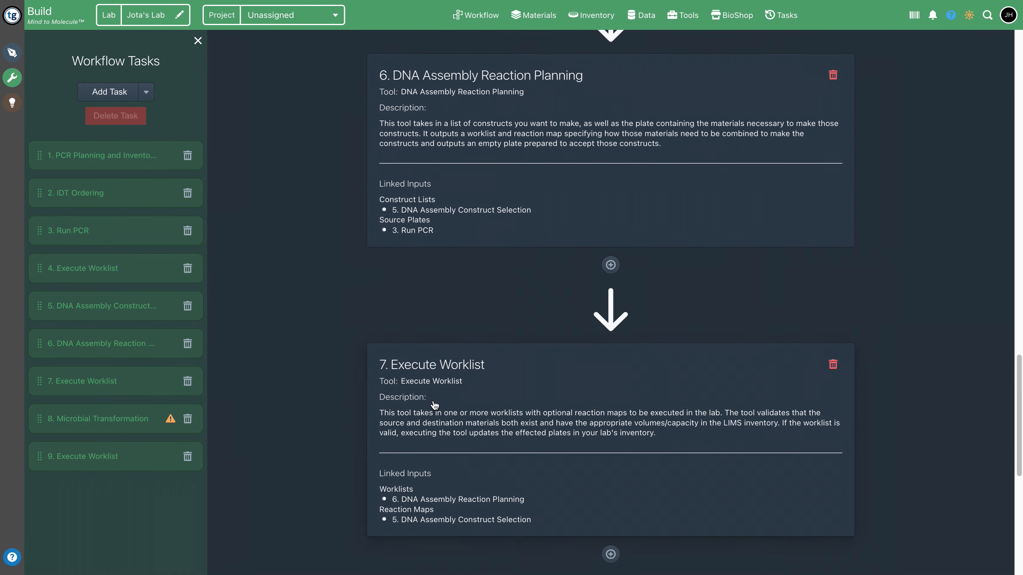
scroll(537, 350, "down", 10)
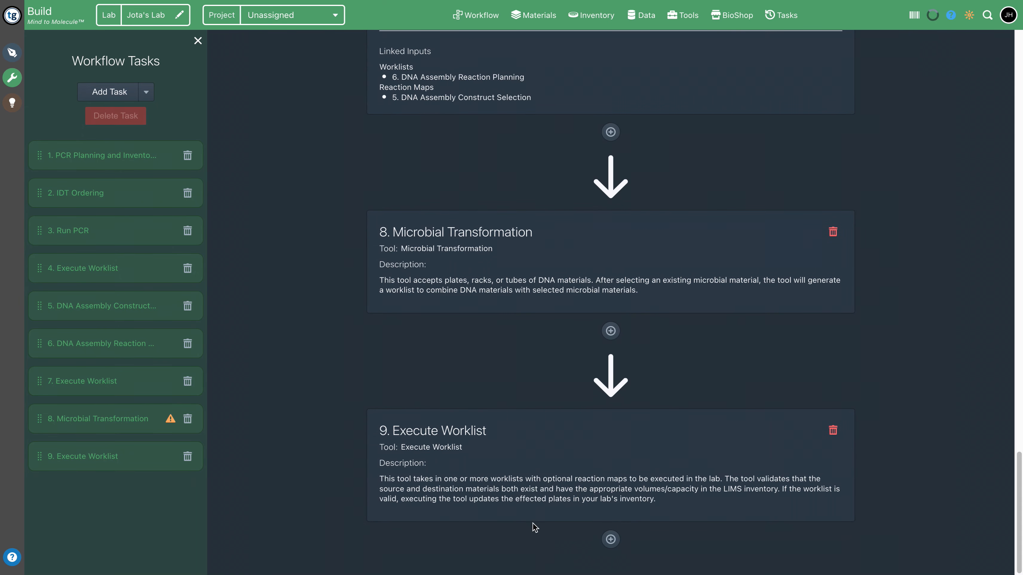
Preset the DNA Plates input of the Microbial Transformation task to the plates from "7. Execute Worklist"
left_click(643, 244)
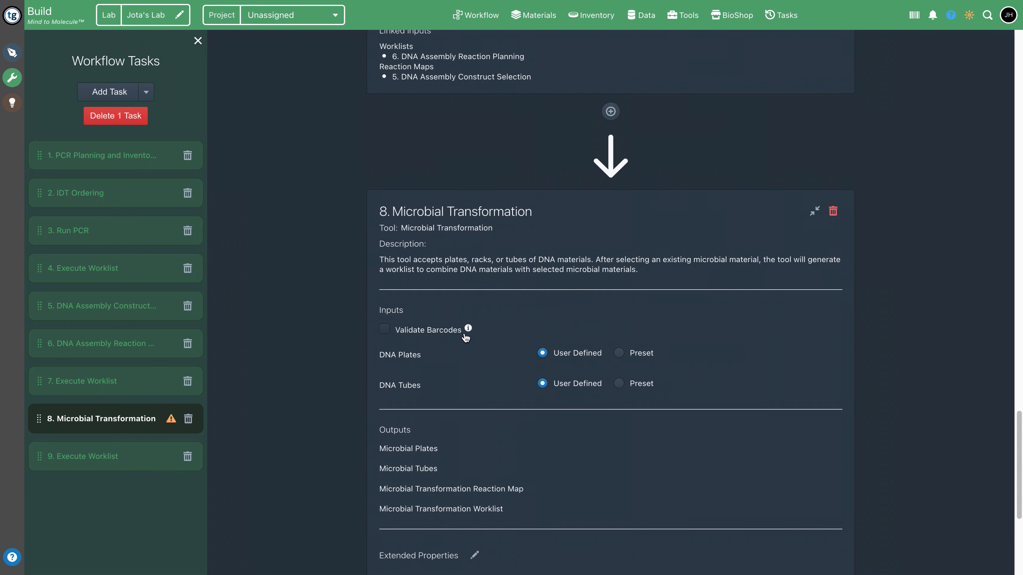
scroll(467, 327, "down", 2)
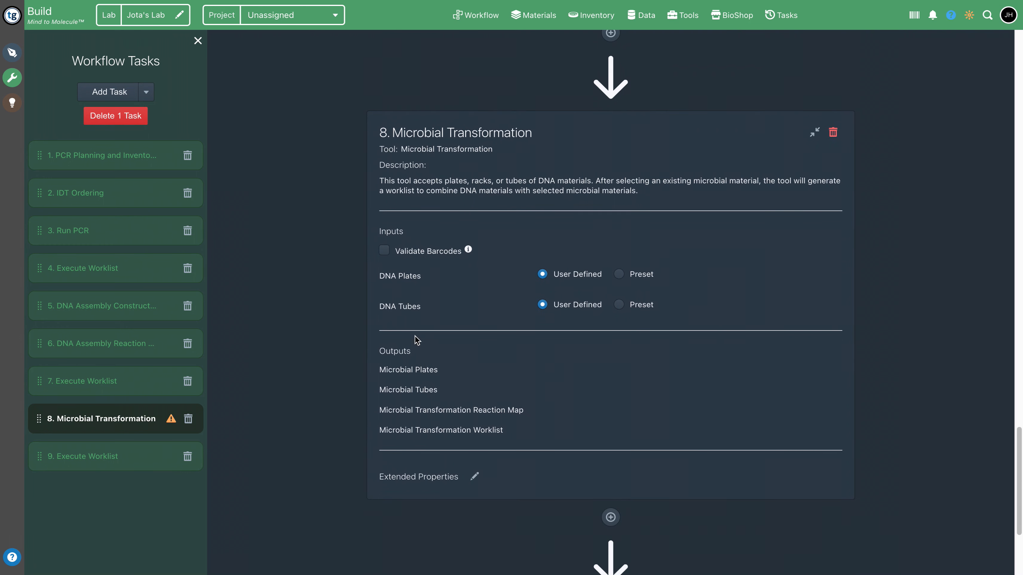
left_click(618, 274)
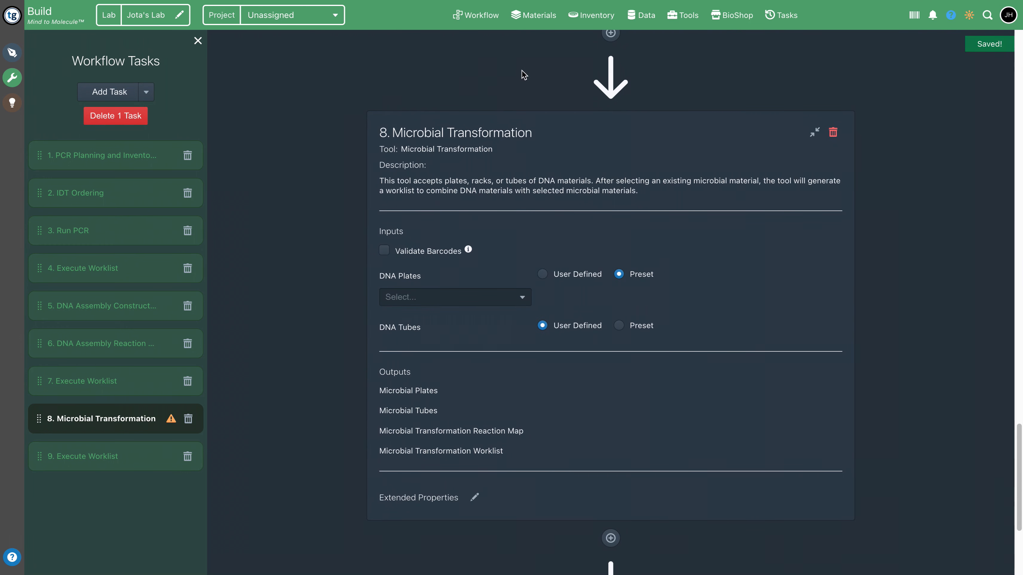
left_click(521, 298)
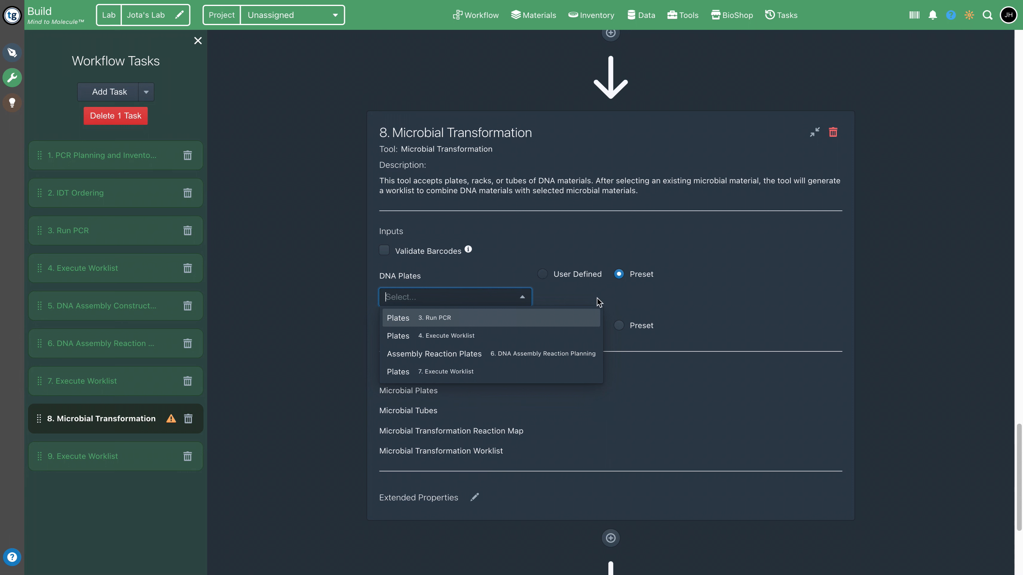
left_click(470, 379)
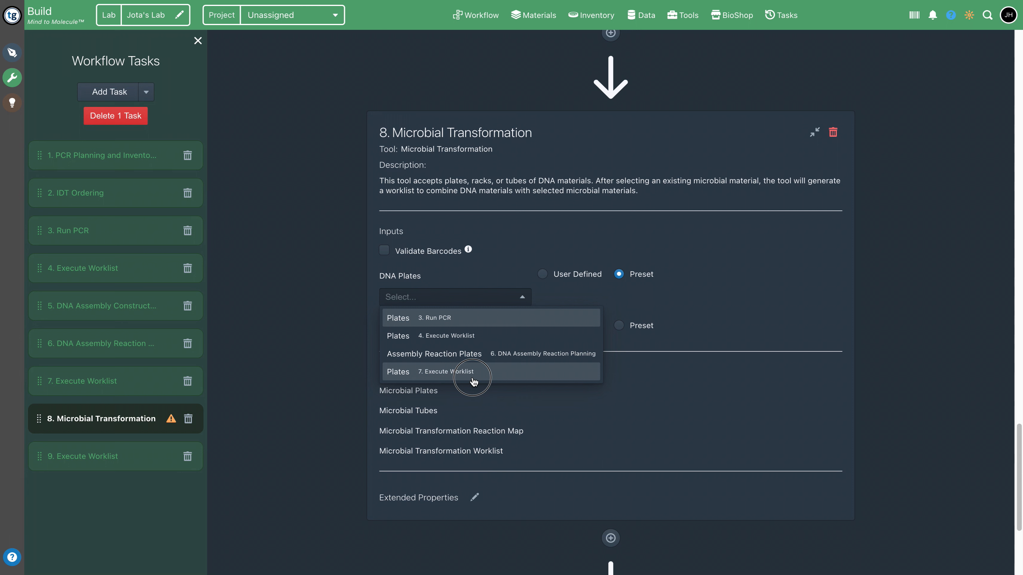
left_click(474, 379)
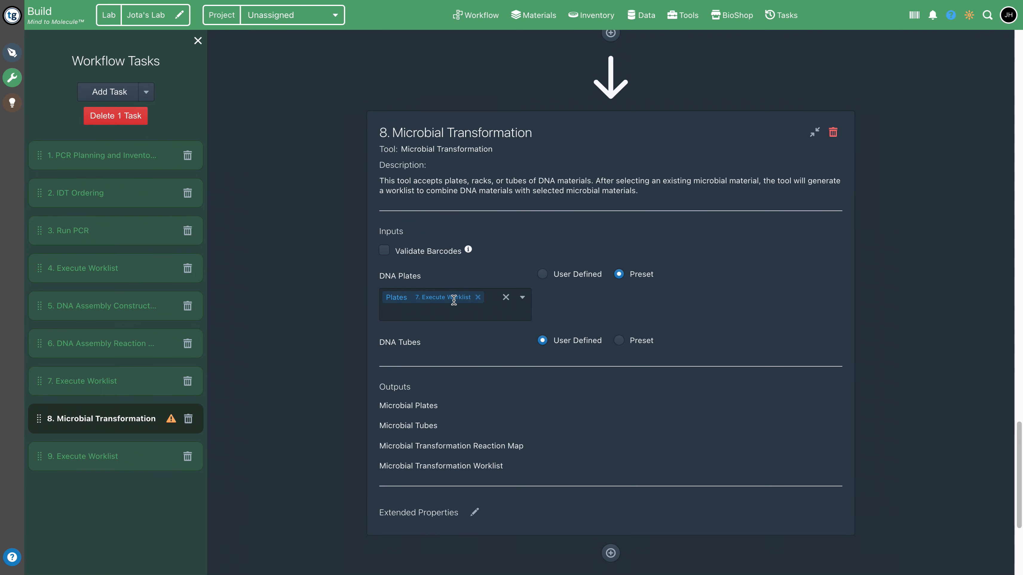
Preset the Worklists input of the final Execute Worklist task to the Microbial Transformation Worklist from task 8
scroll(642, 360, "down", 1)
scroll(642, 360, "down", 5)
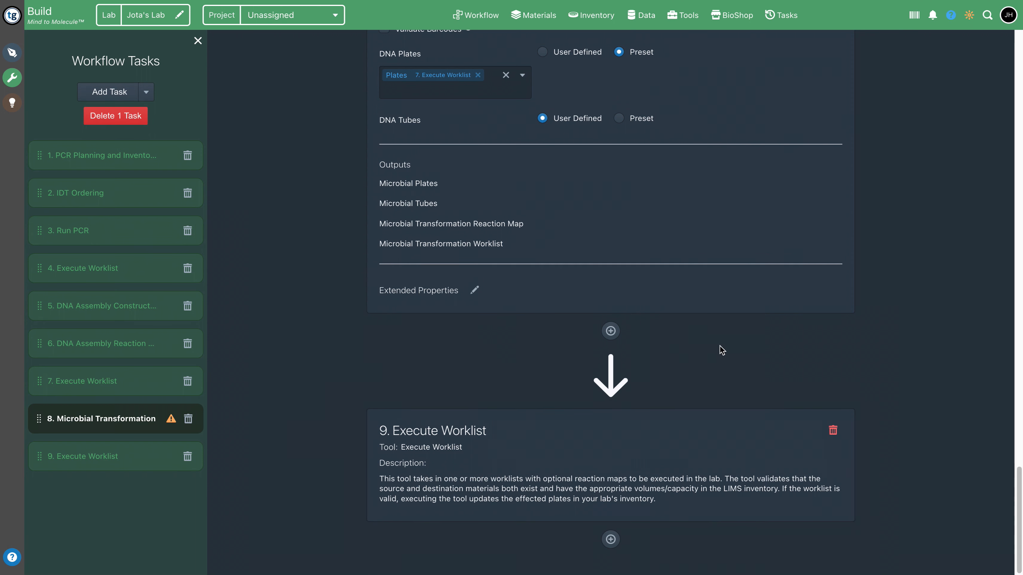
scroll(578, 309, "up", 3)
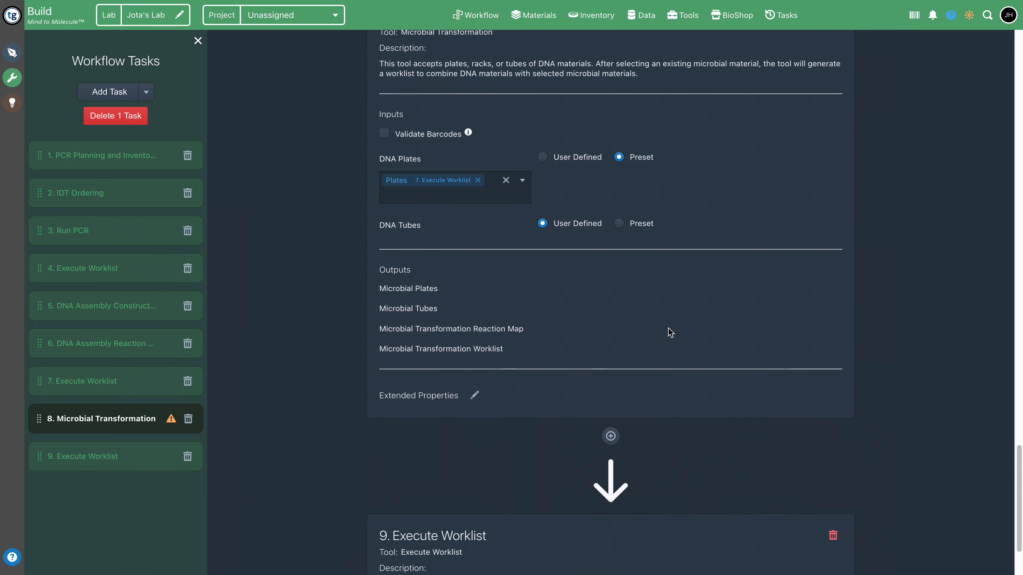
mouse_move(171, 427)
scroll(541, 410, "down", 3)
left_click(517, 476)
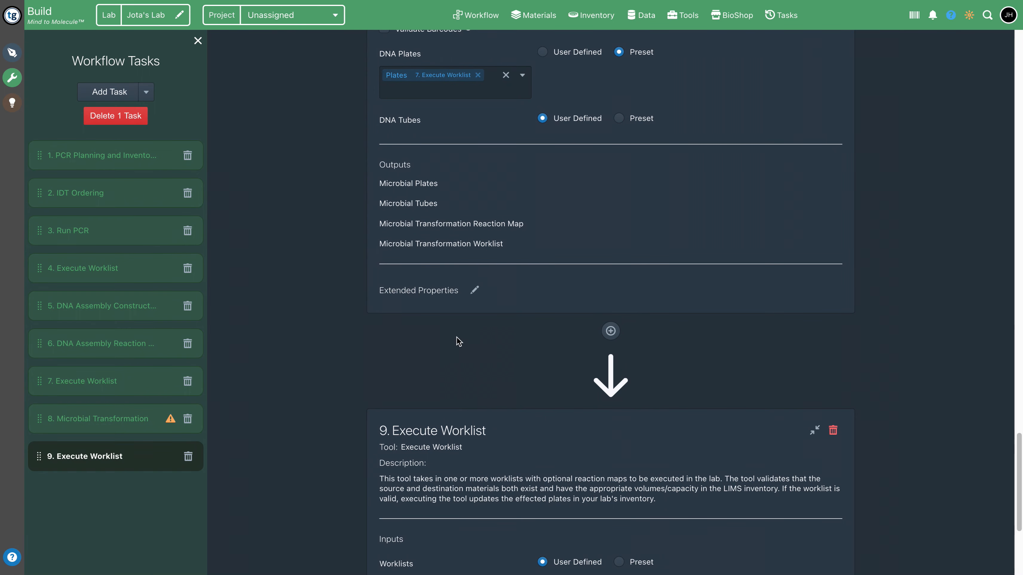
scroll(504, 342, "down", 6)
scroll(475, 181, "up", 7)
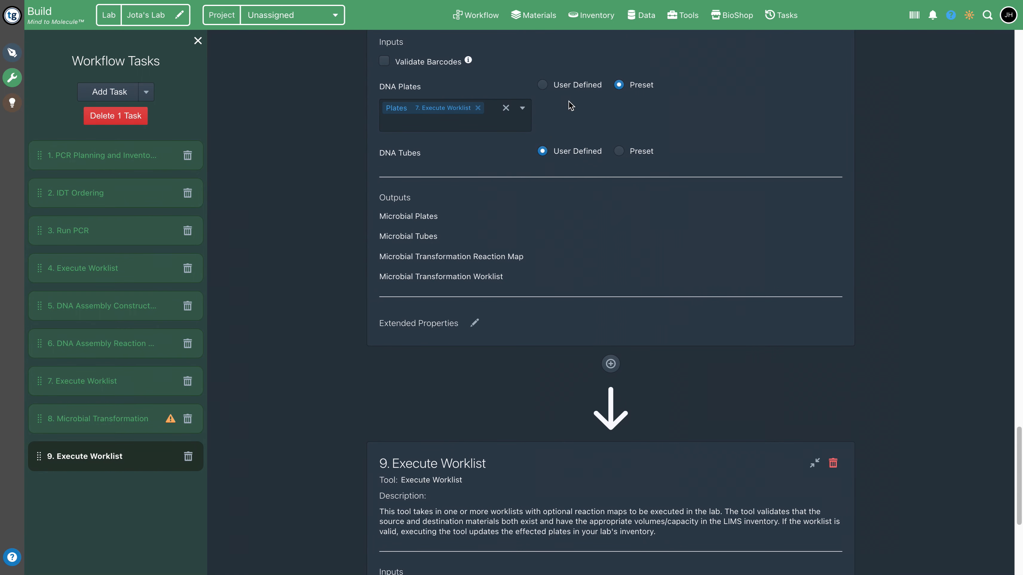
scroll(535, 246, "down", 6)
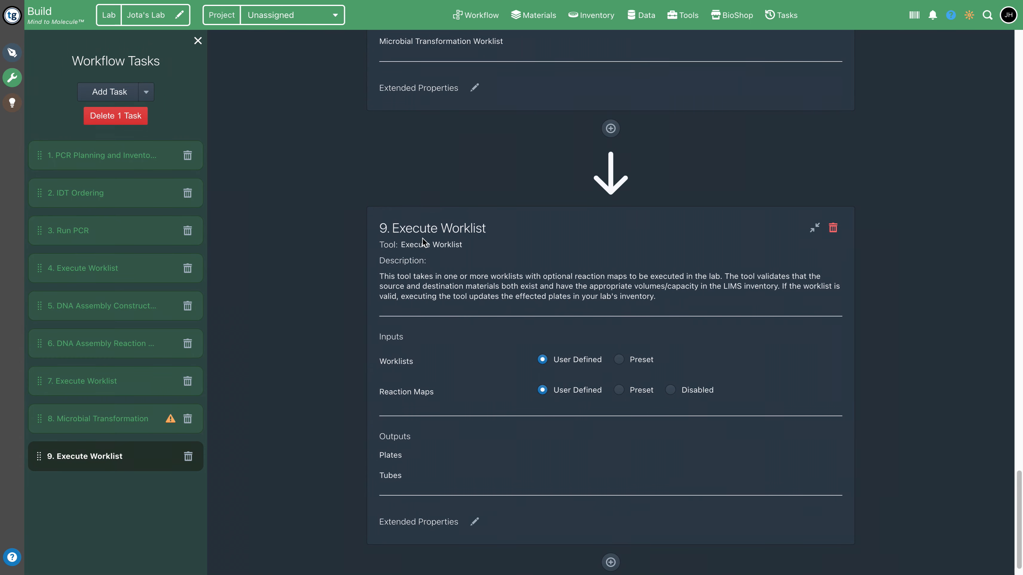
left_click(618, 359)
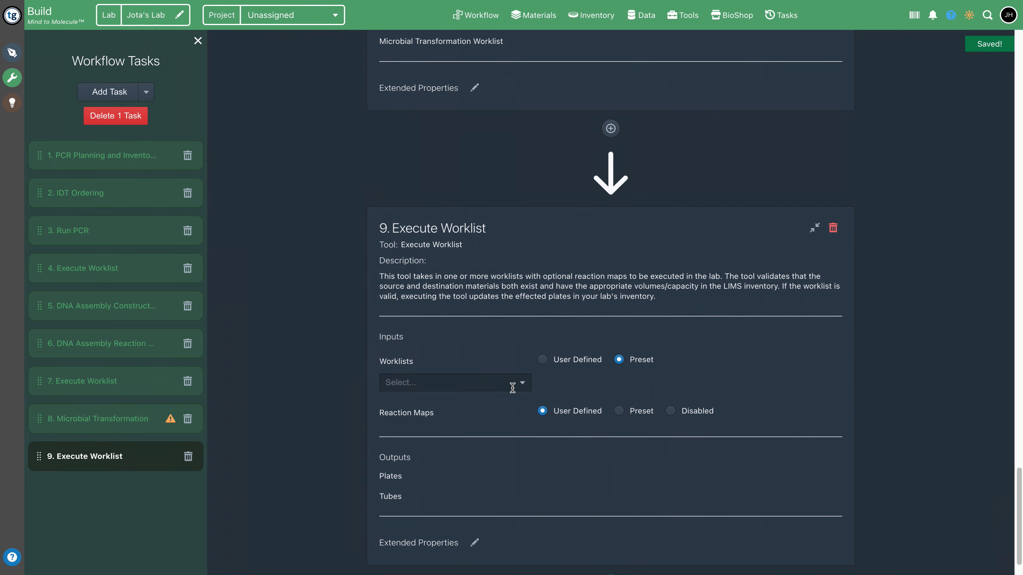
left_click(522, 384)
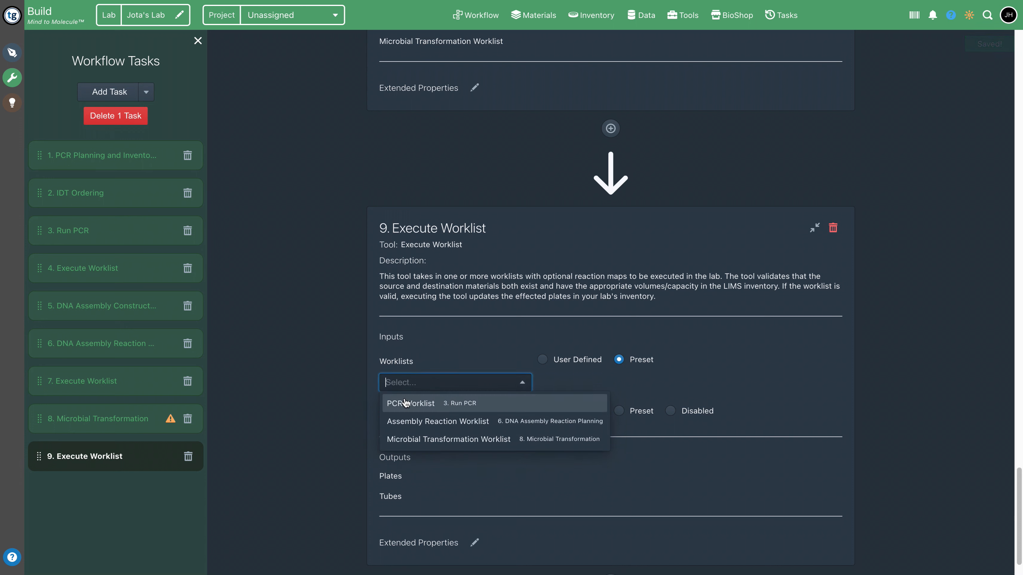
left_click(482, 440)
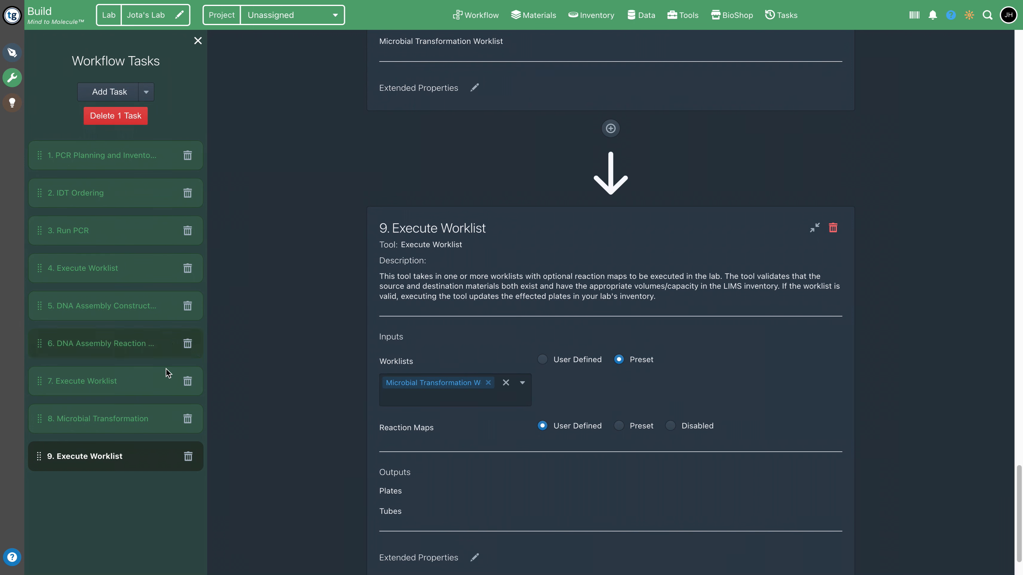
Publish the "PCR, DNA Assembly, Ordering and Transformation Workflow" definition for use in workflow runs
left_click(308, 383)
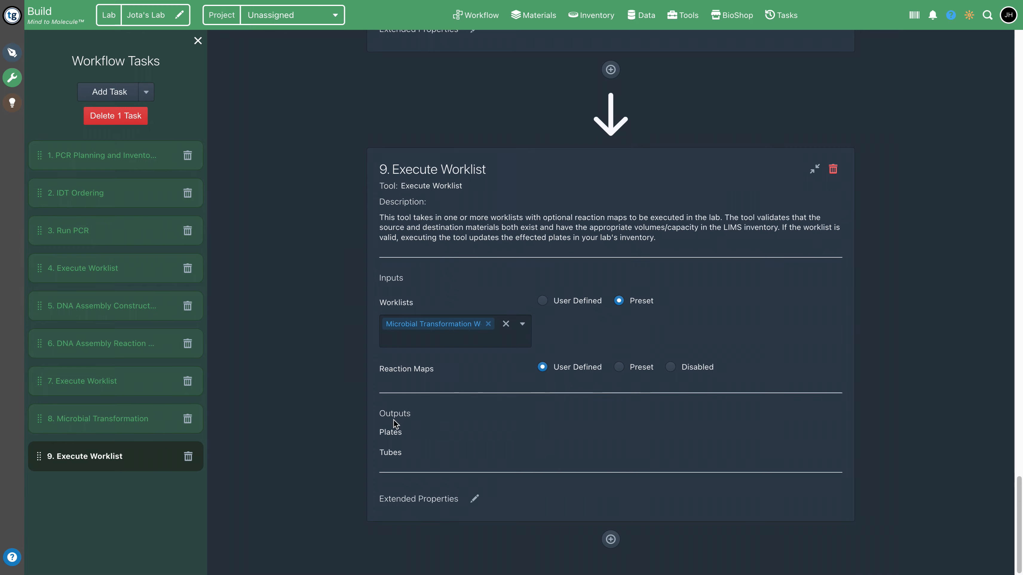
scroll(392, 423, "up", 10)
scroll(380, 408, "up", 10)
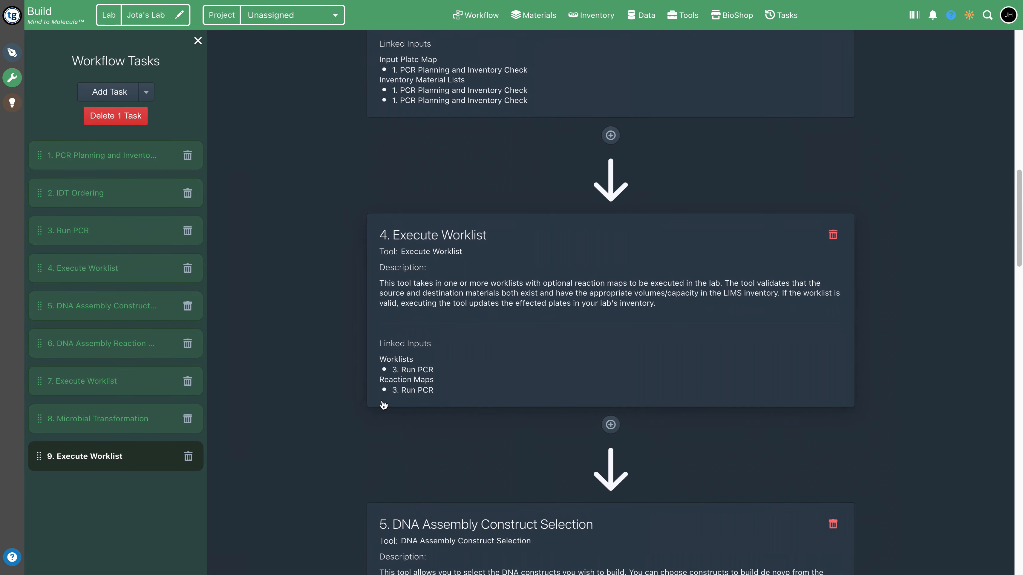
scroll(374, 393, "up", 15)
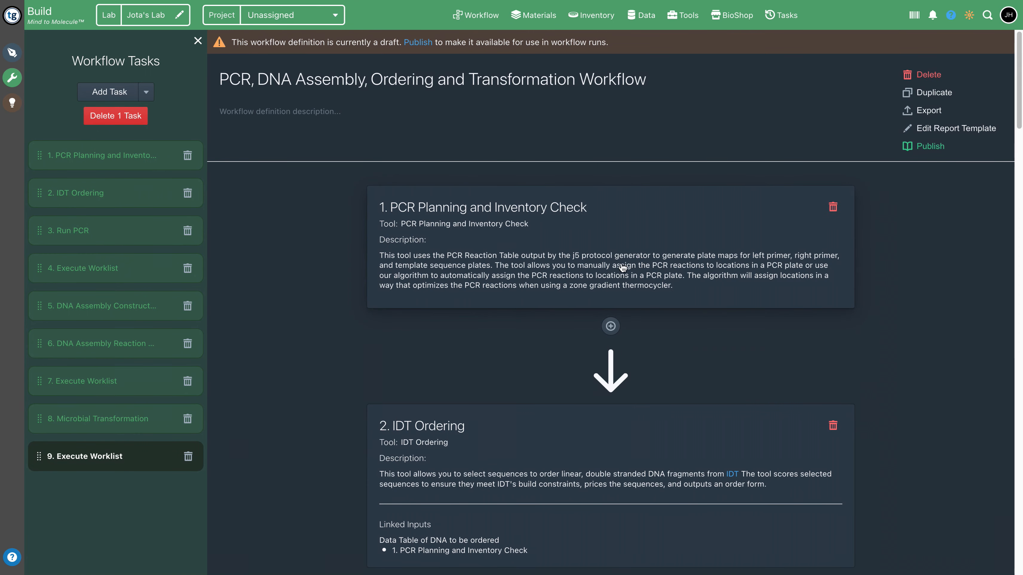
left_click(414, 49)
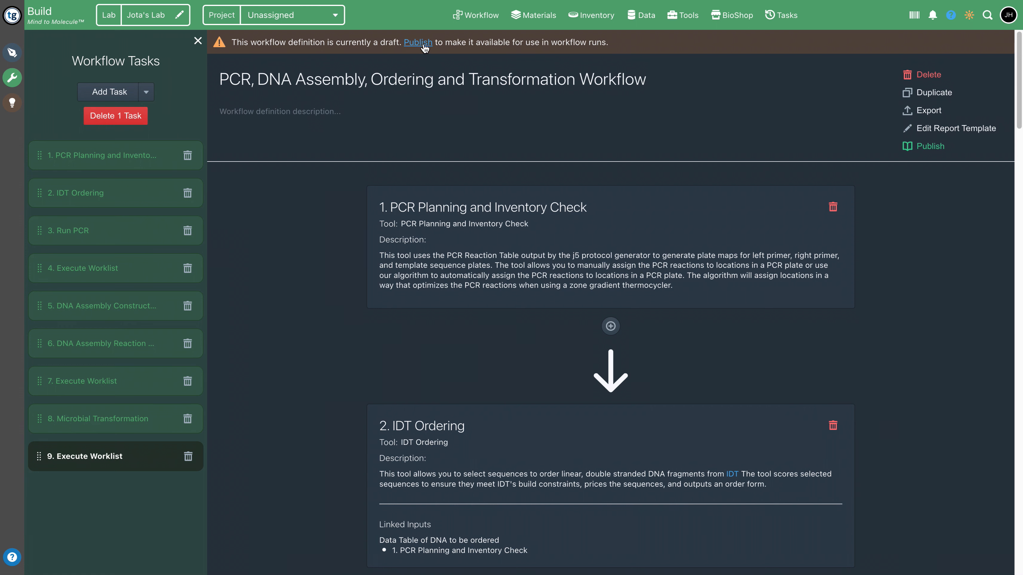
left_click(425, 44)
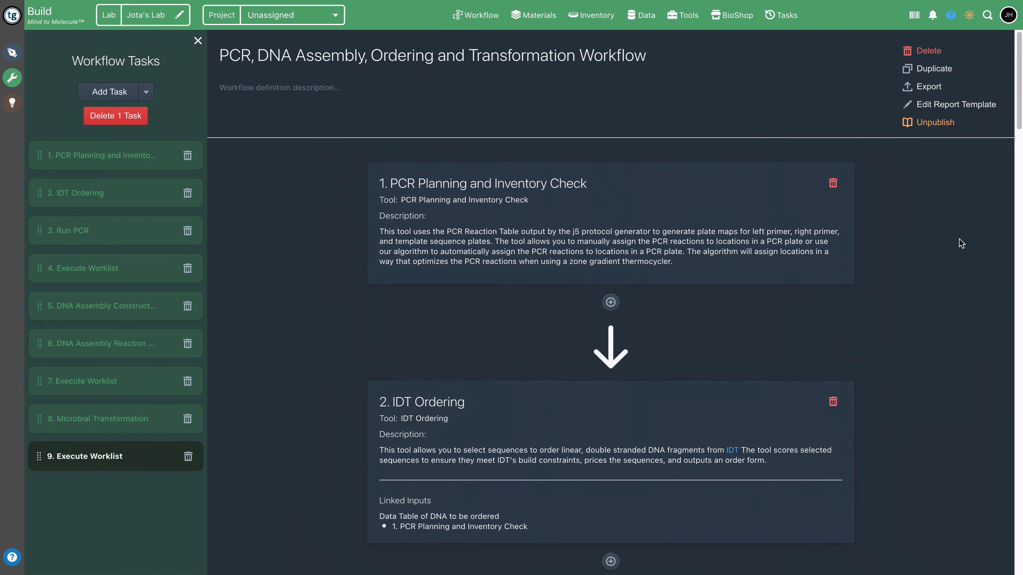
Open the list of workflow runs and start creating a new run
left_click(476, 15)
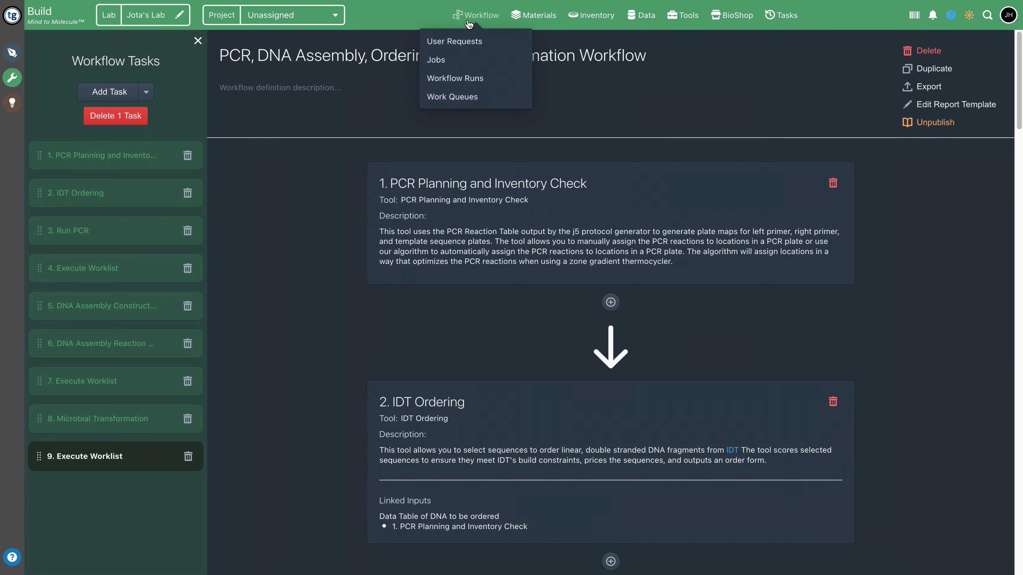
left_click(455, 81)
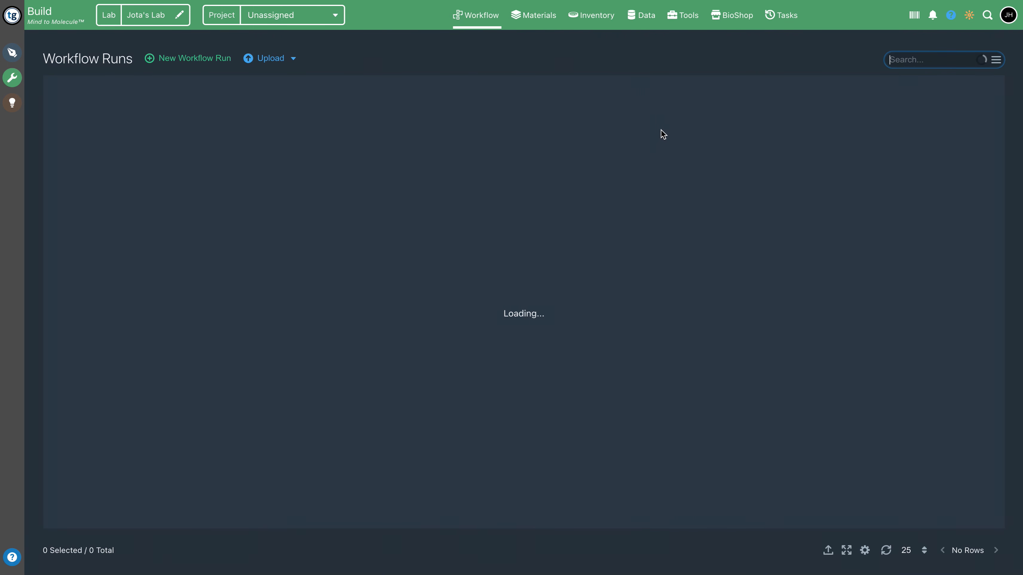
left_click(192, 58)
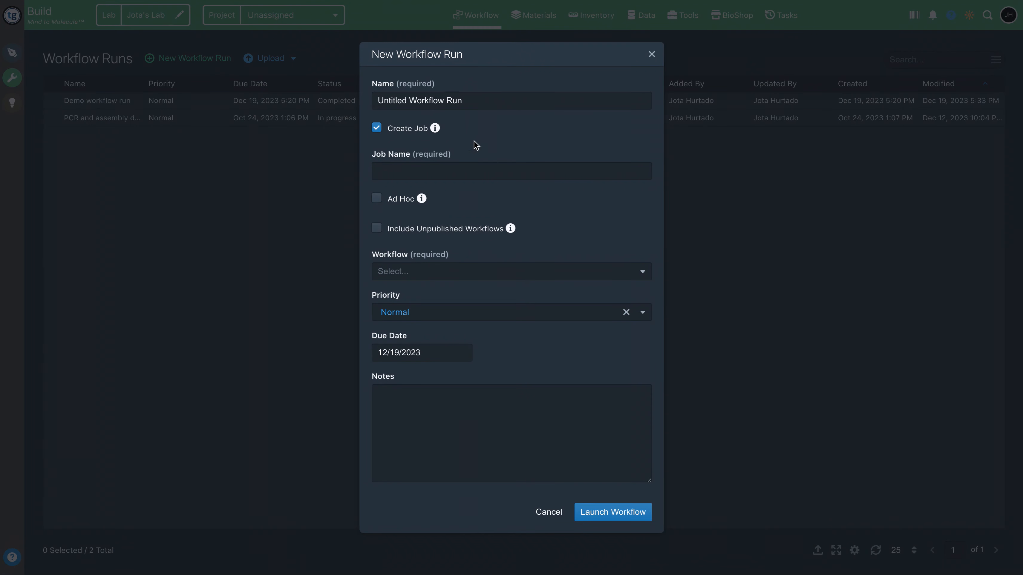
Name the new run "Demo workflow with transformation" and turn off job creation for it
triple_click(460, 92)
type("Demo")
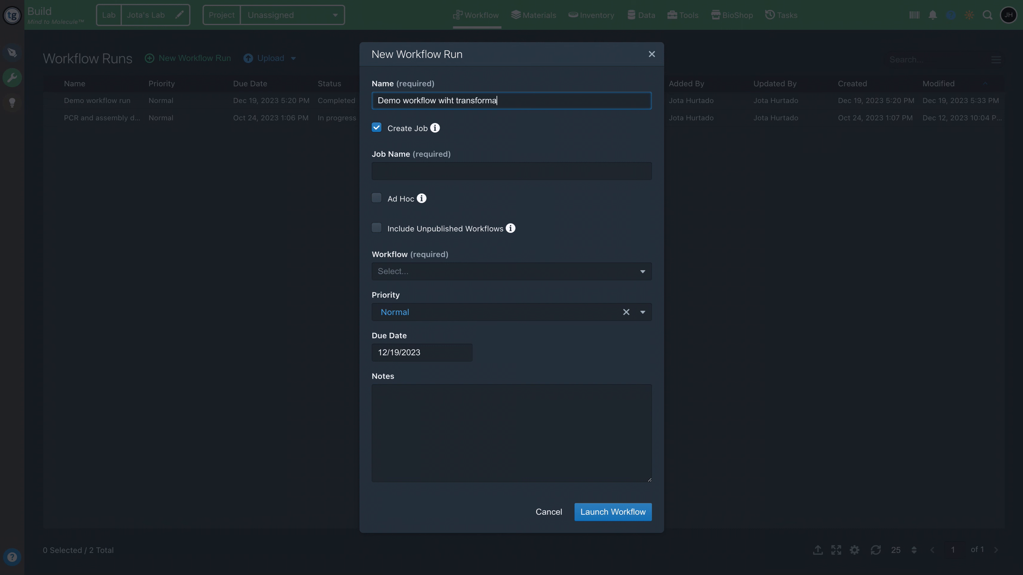
double_click(440, 99)
type("with")
left_click(379, 131)
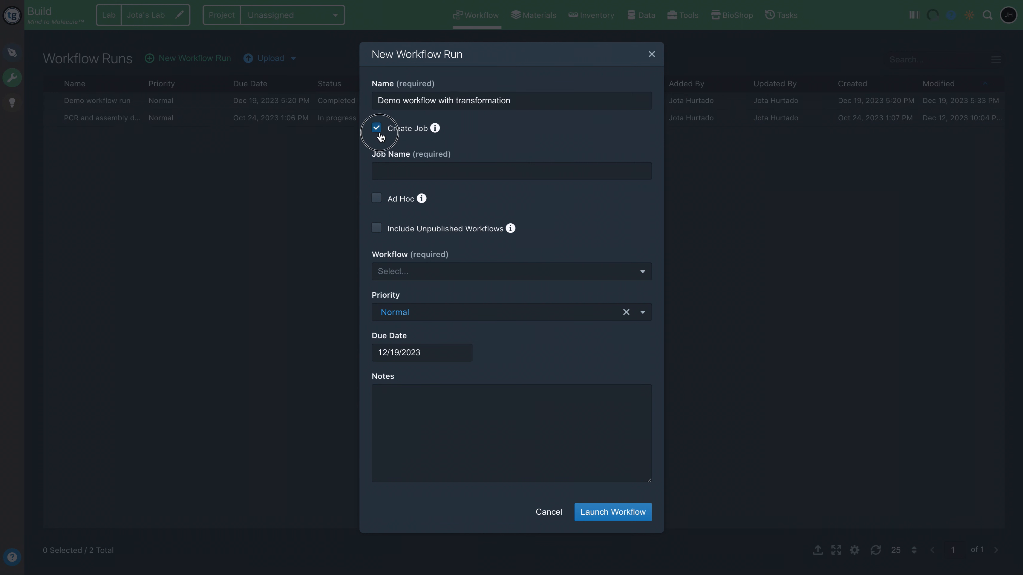
Base the new run on the "PCR, DNA Assembly, Ordering and Transformation Workflow" definition and launch it
left_click(443, 257)
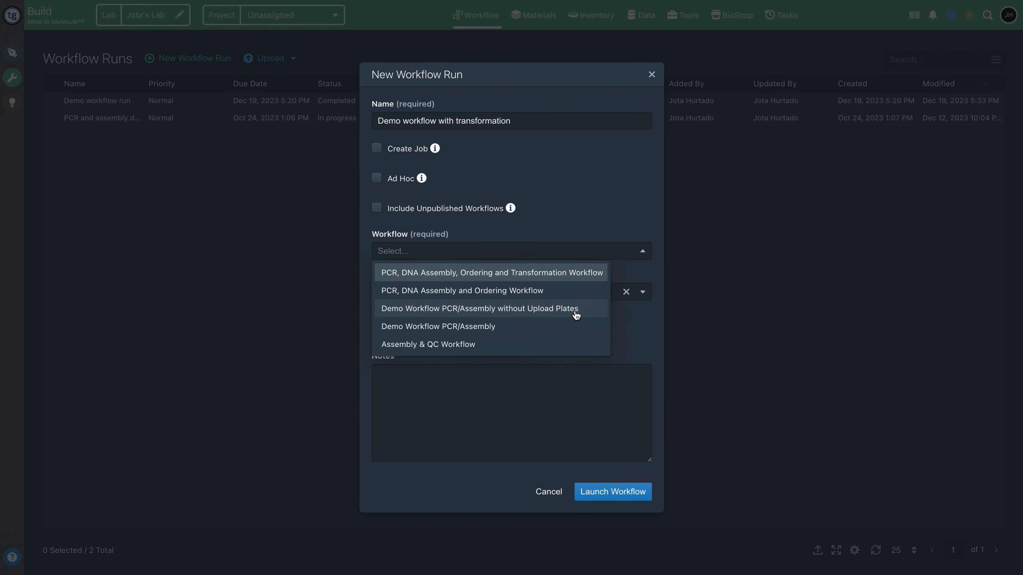
left_click(572, 276)
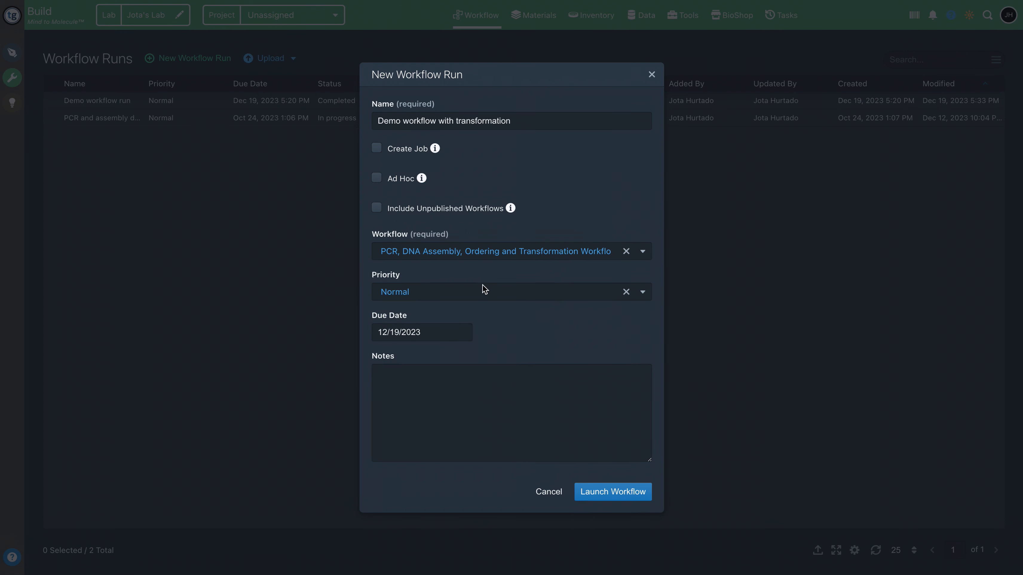
left_click(612, 496)
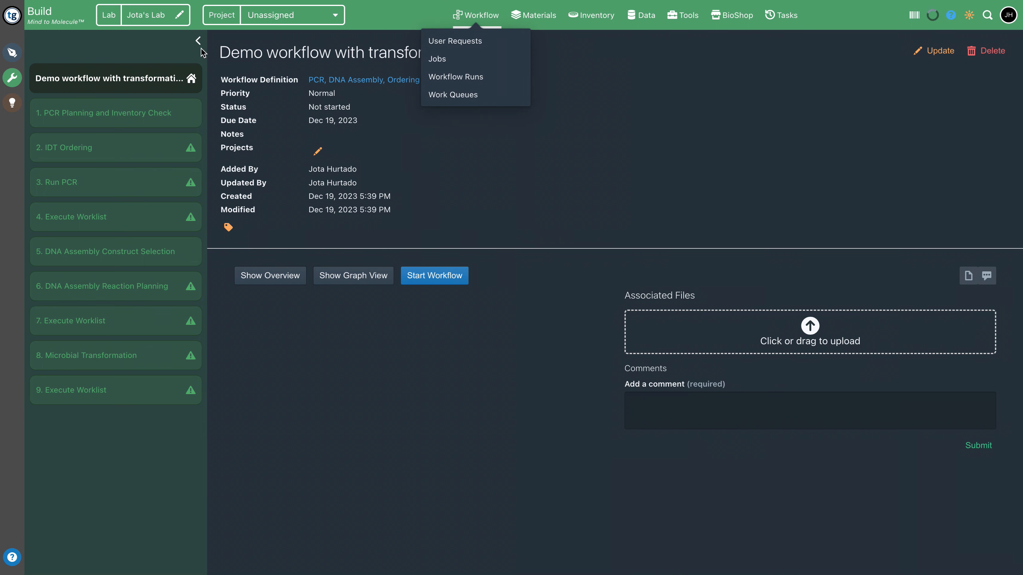
Review the run statuses in the workflow runs list and open the "Demo workflow with transformation" run
left_click(472, 77)
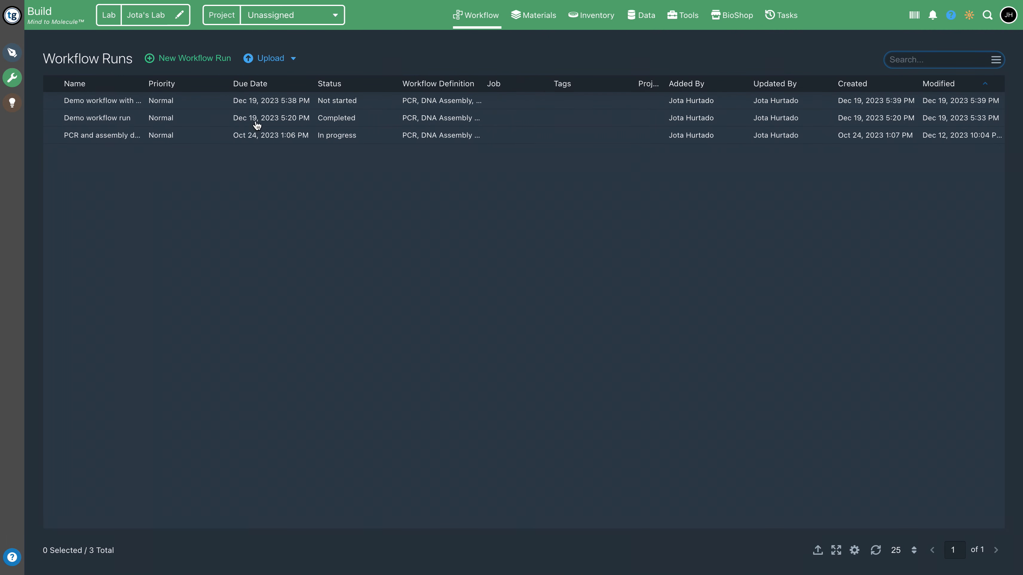
left_click(335, 118)
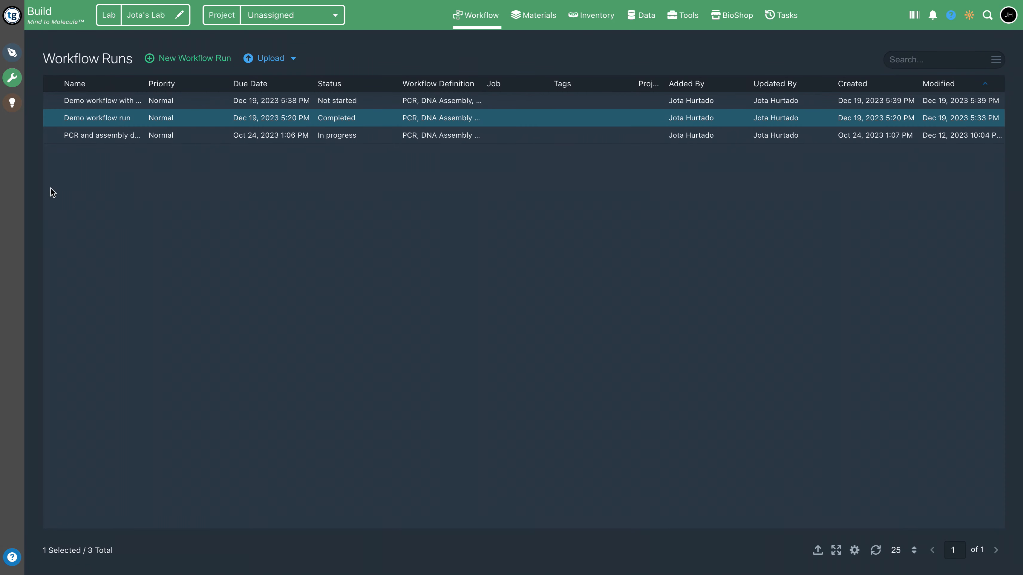
left_click(340, 137)
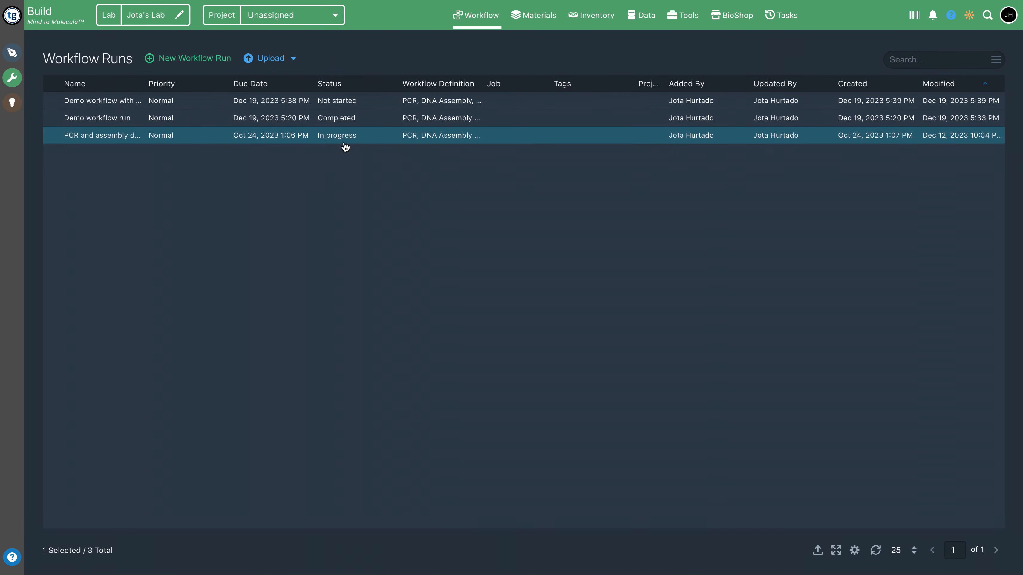
double_click(332, 102)
Resume the "PCR and assembly demo workflow" run from the workflow runs list to view its pending task, and return to the home page
mouse_move(477, 15)
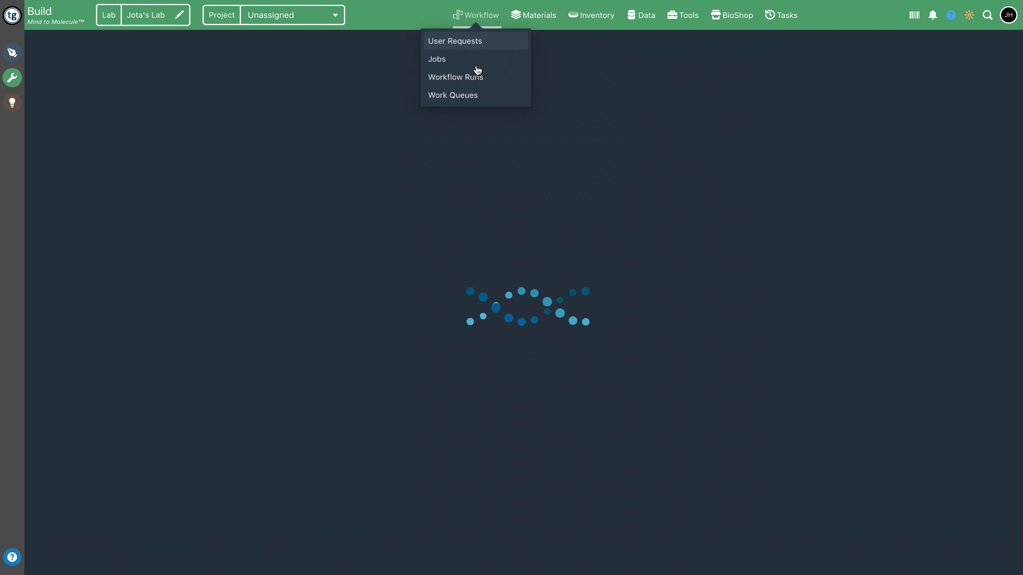
left_click(474, 76)
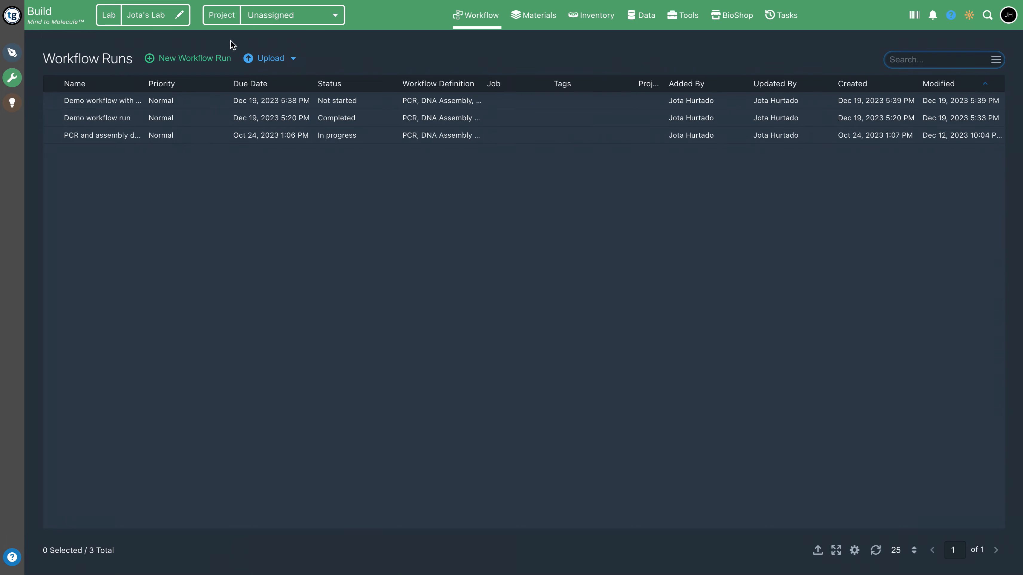
double_click(152, 139)
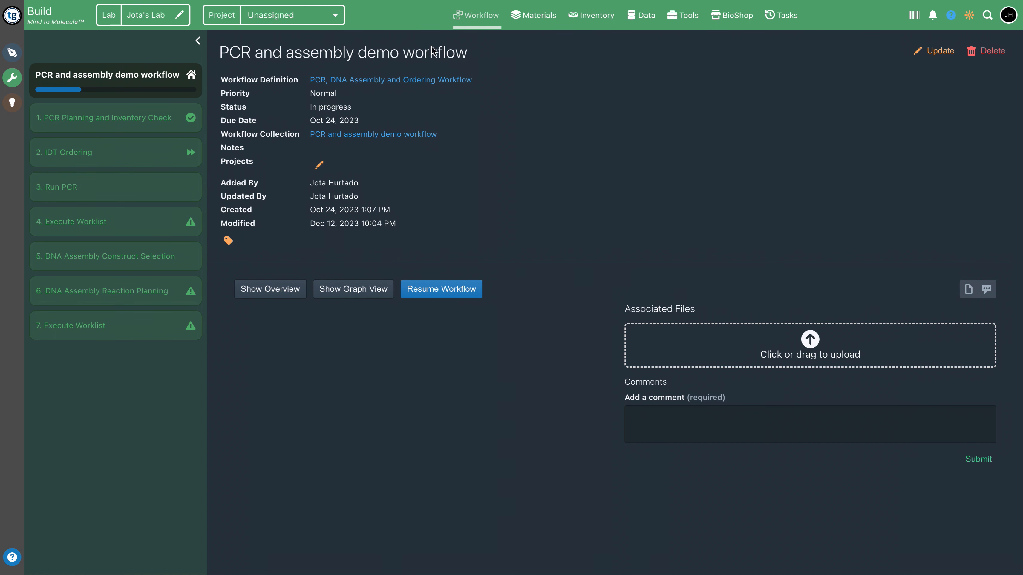
left_click(423, 289)
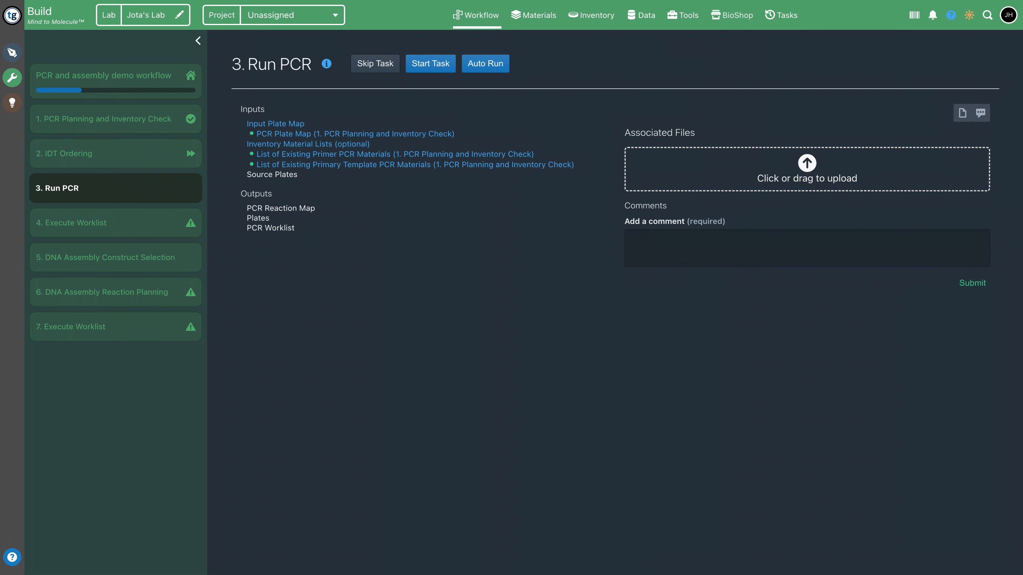
left_click(37, 10)
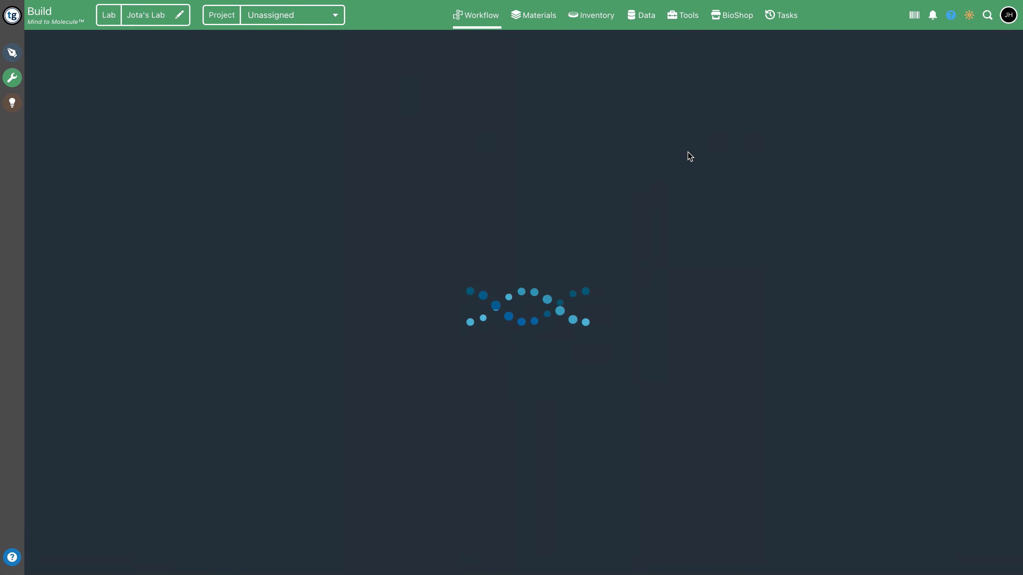